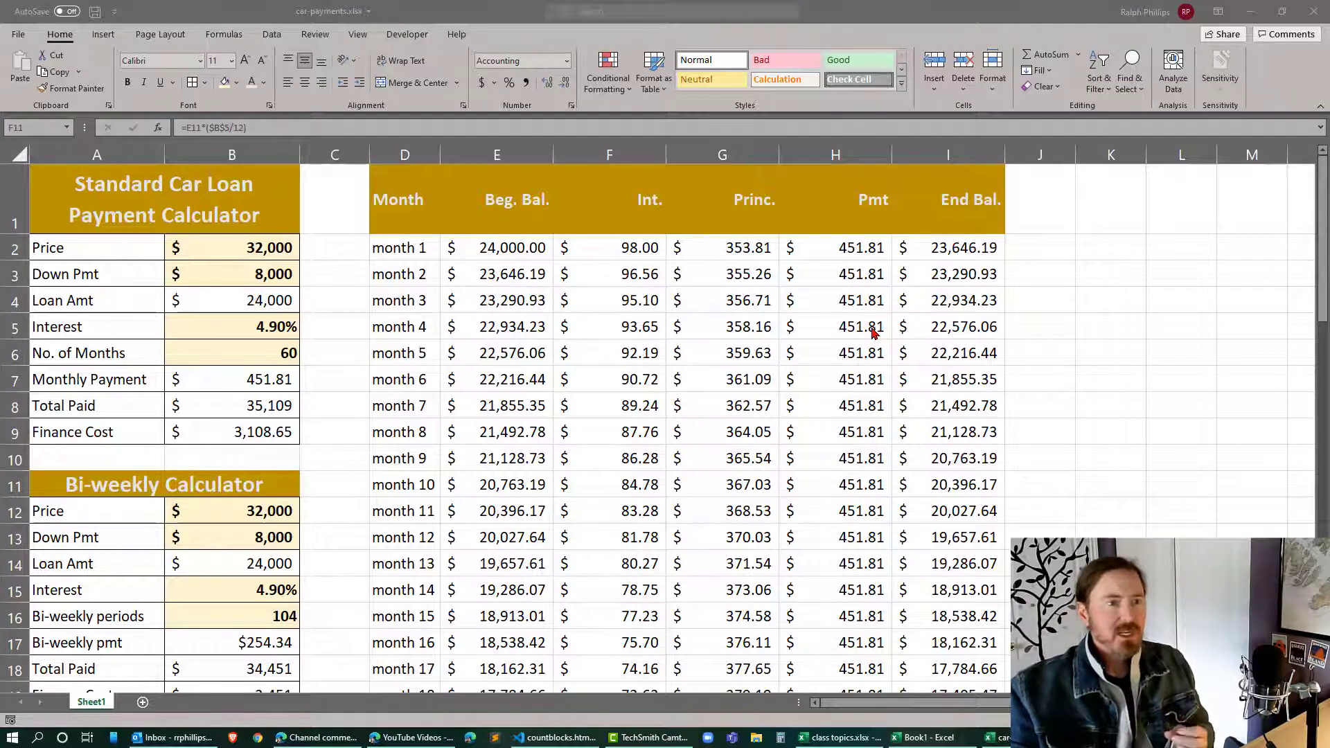
pyautogui.scroll(-8, 682, 312)
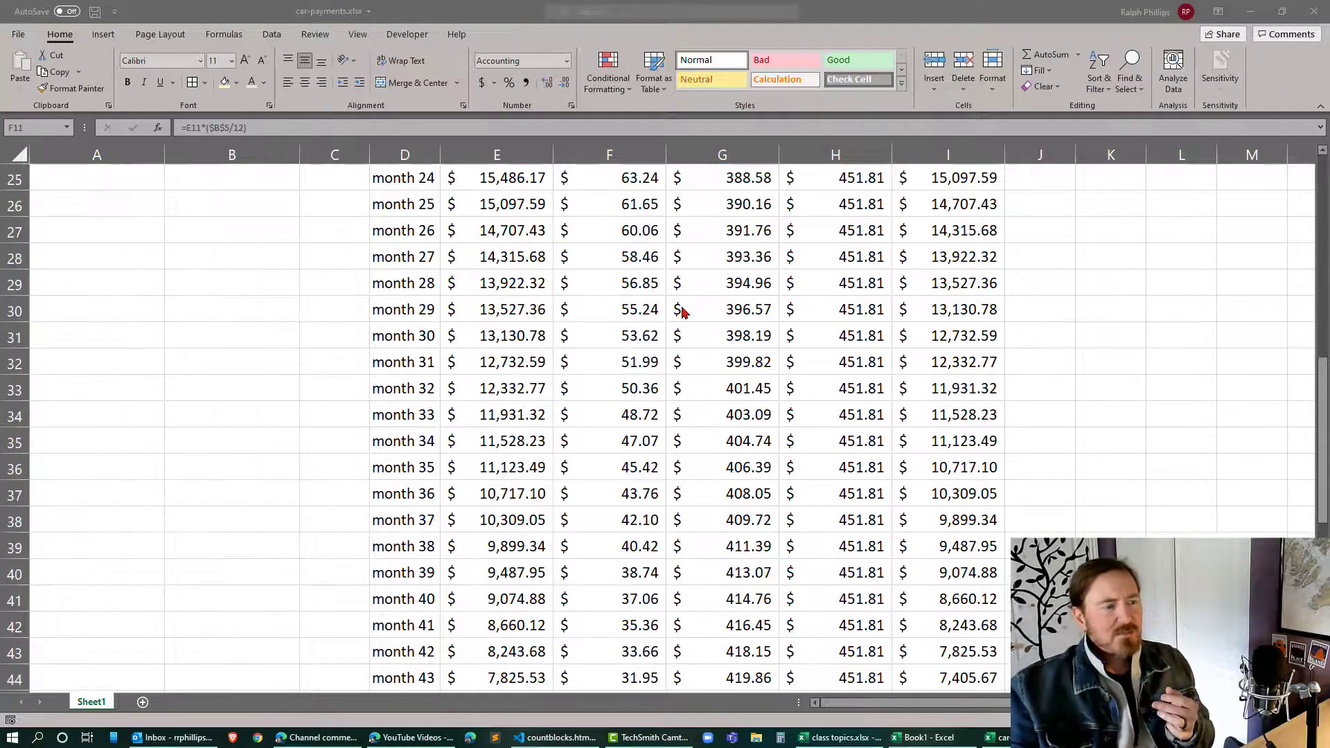
pyautogui.scroll(-7, 683, 312)
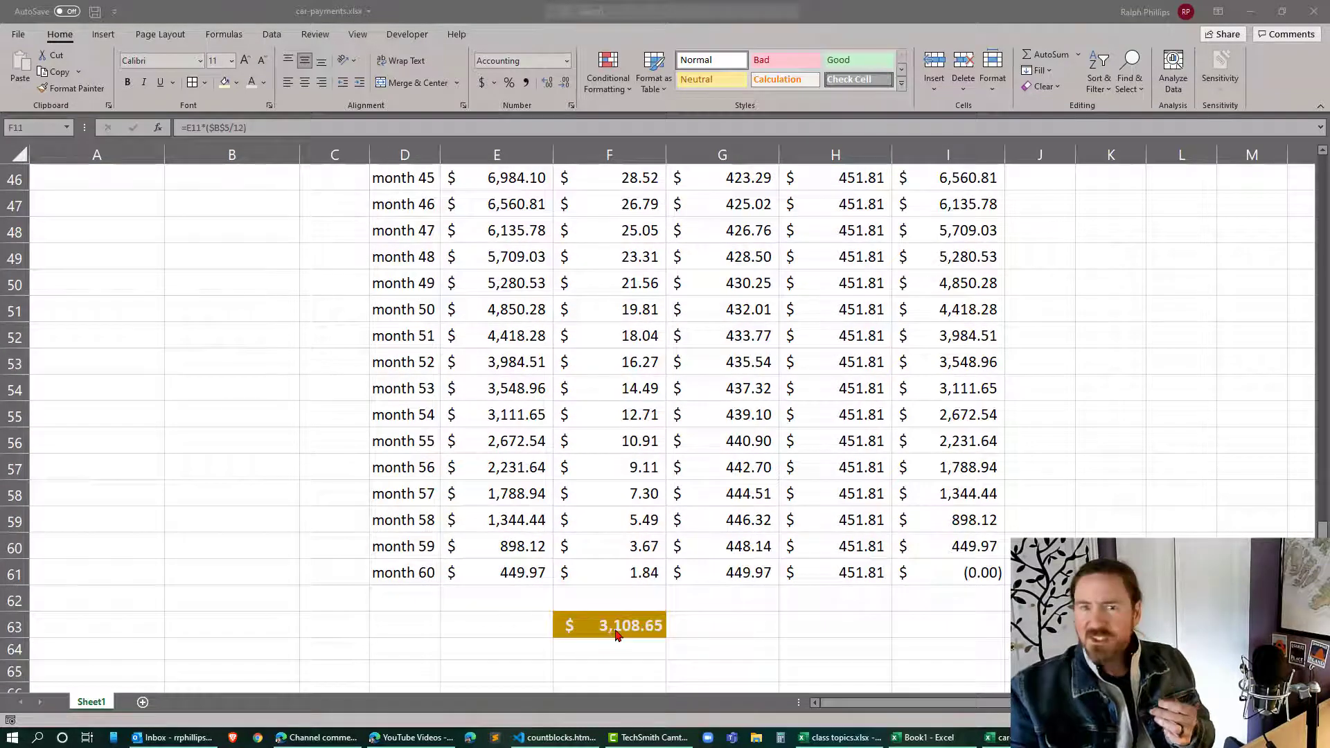
pyautogui.scroll(-2, 638, 608)
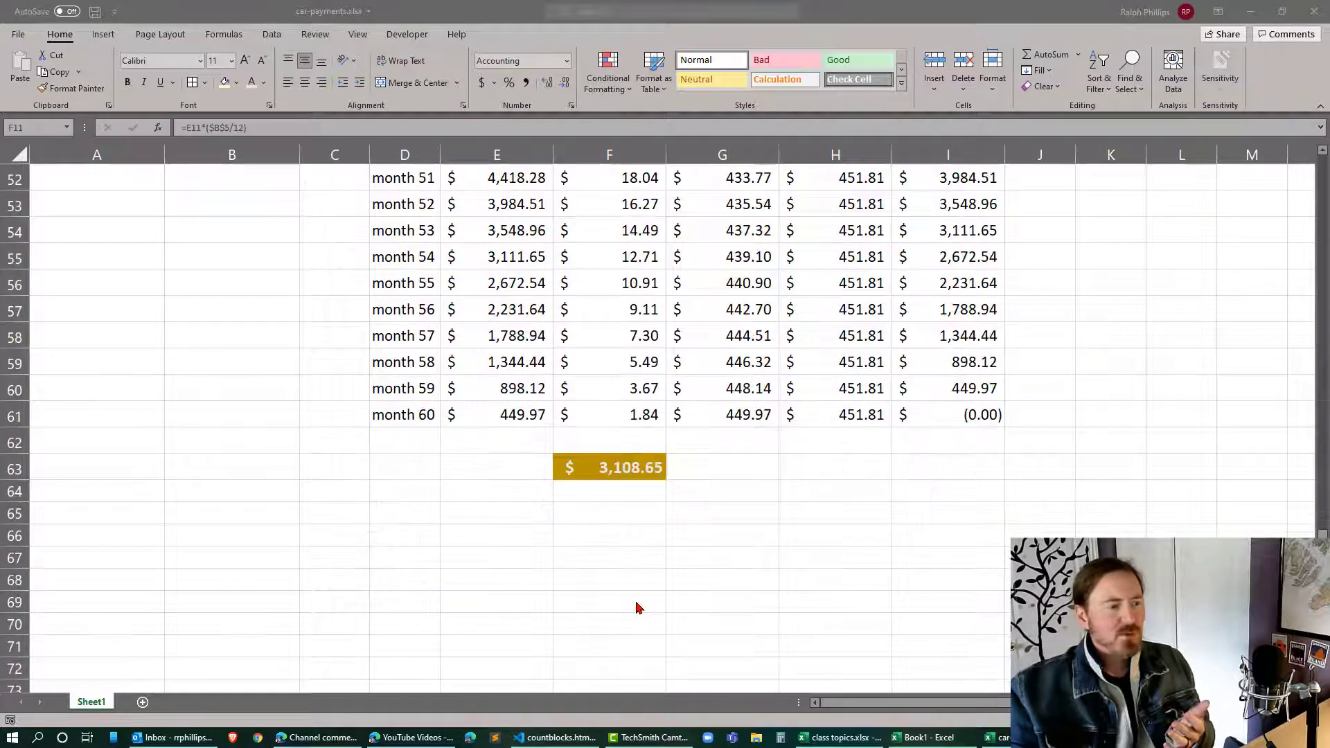
pyautogui.scroll(17, 639, 608)
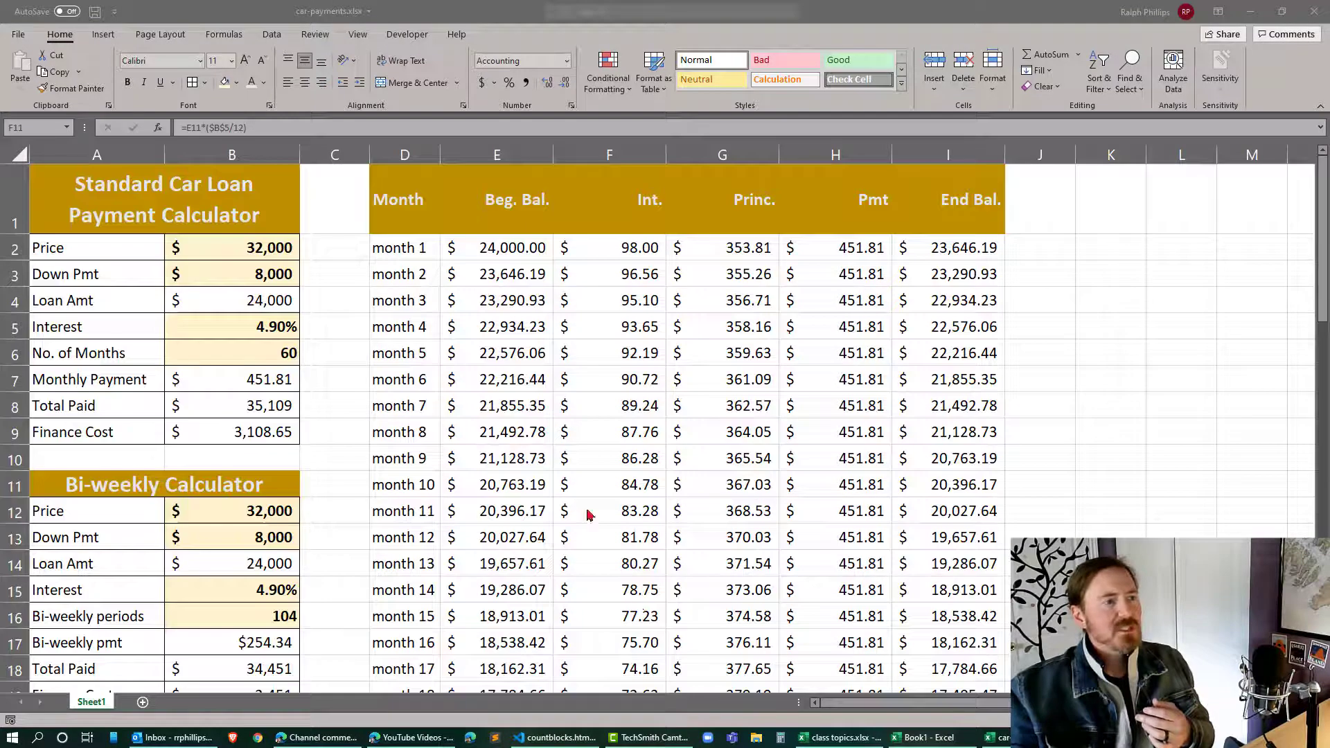
# Step: Replace the Int. heading in F1 with a CONCAT formula that has "Int." as its first argument
pyautogui.press('F2')
pyautogui.doubleClick(662, 199)
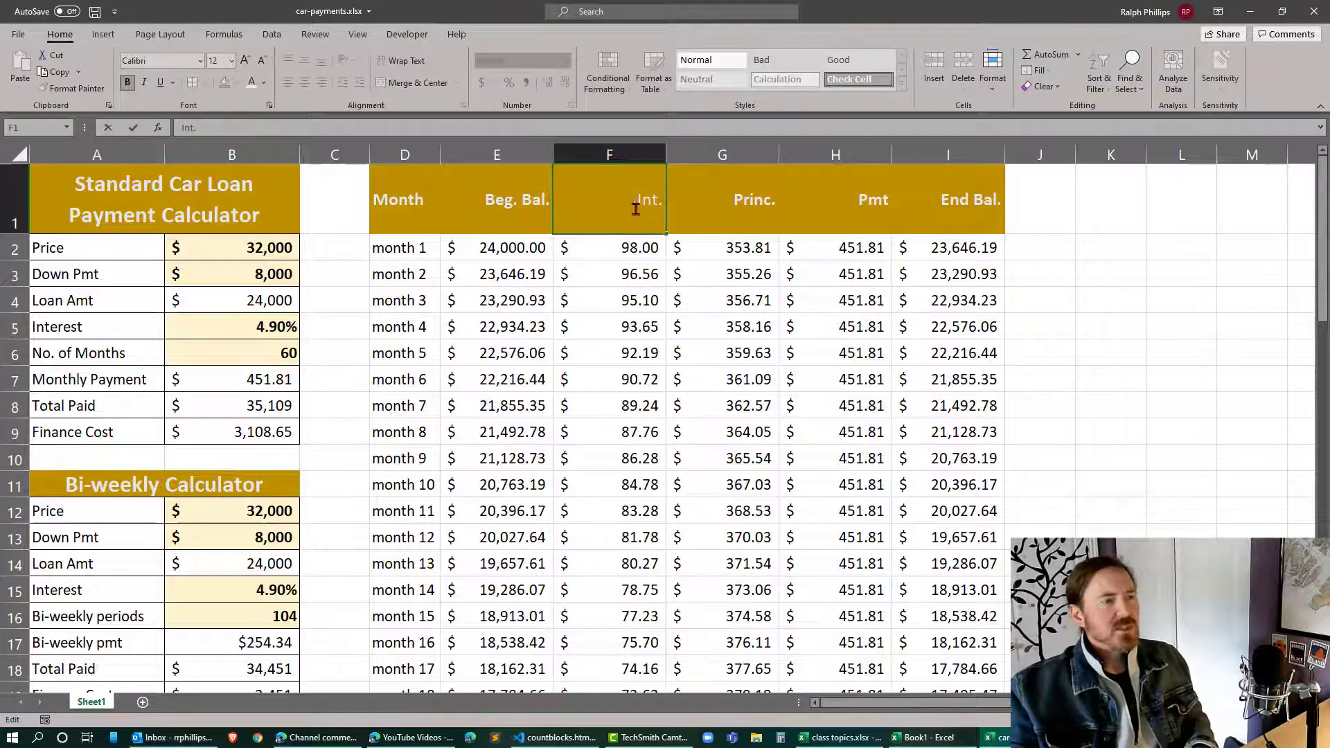
pyautogui.moveTo(633, 201); pyautogui.dragTo(709, 202)
pyautogui.write('=')
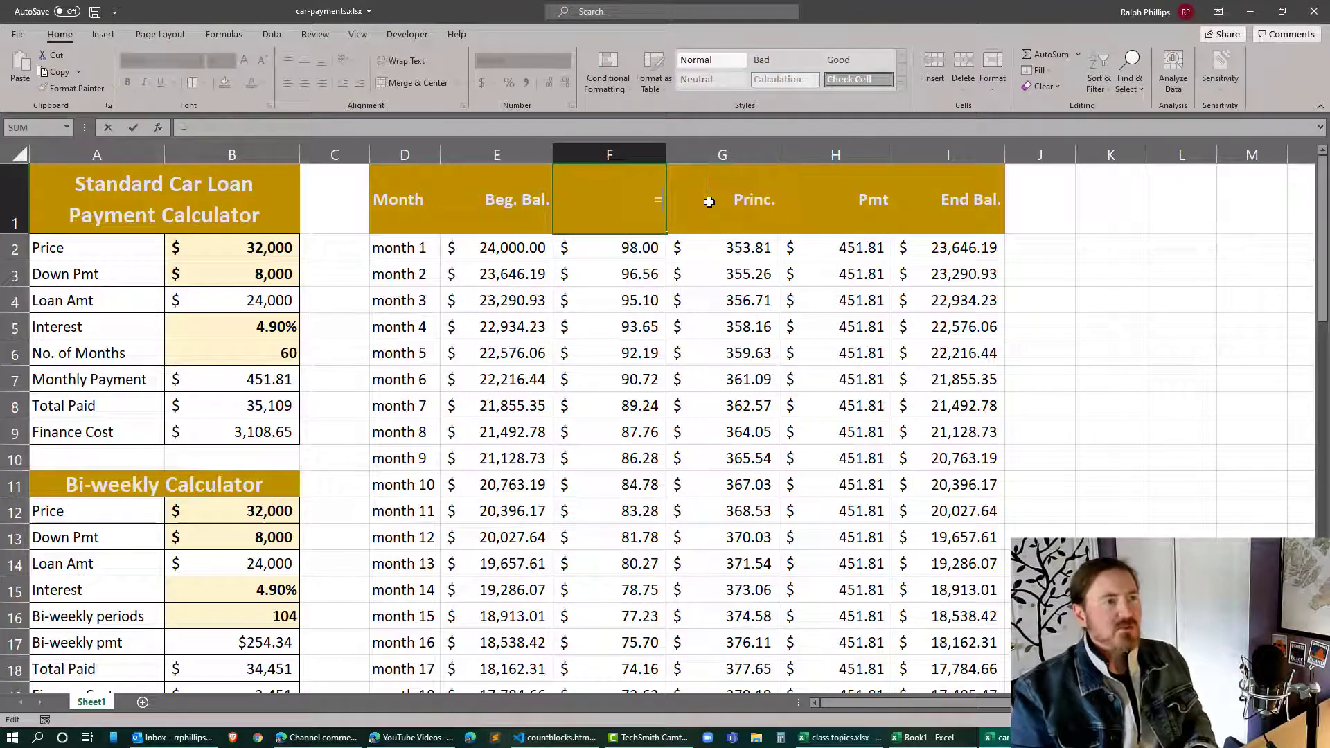
pyautogui.write('con')
pyautogui.press('Tab')
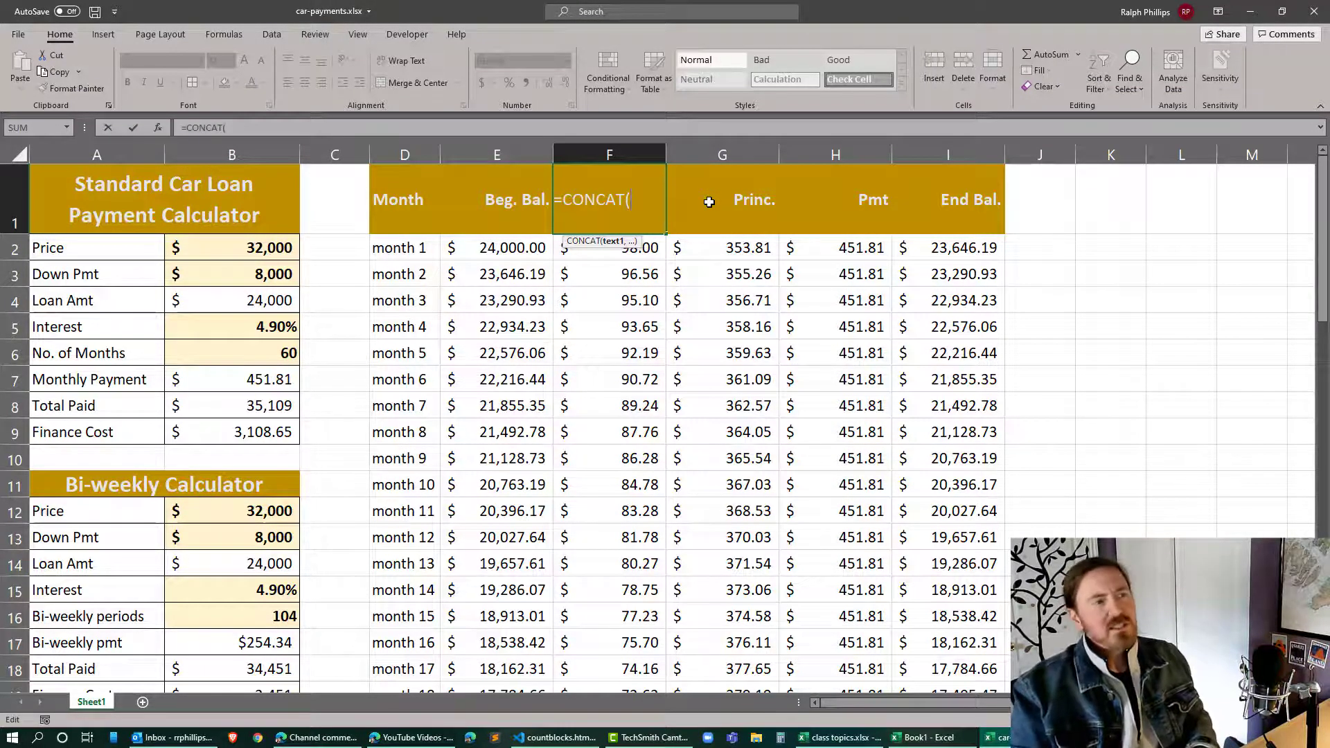
pyautogui.write('"')
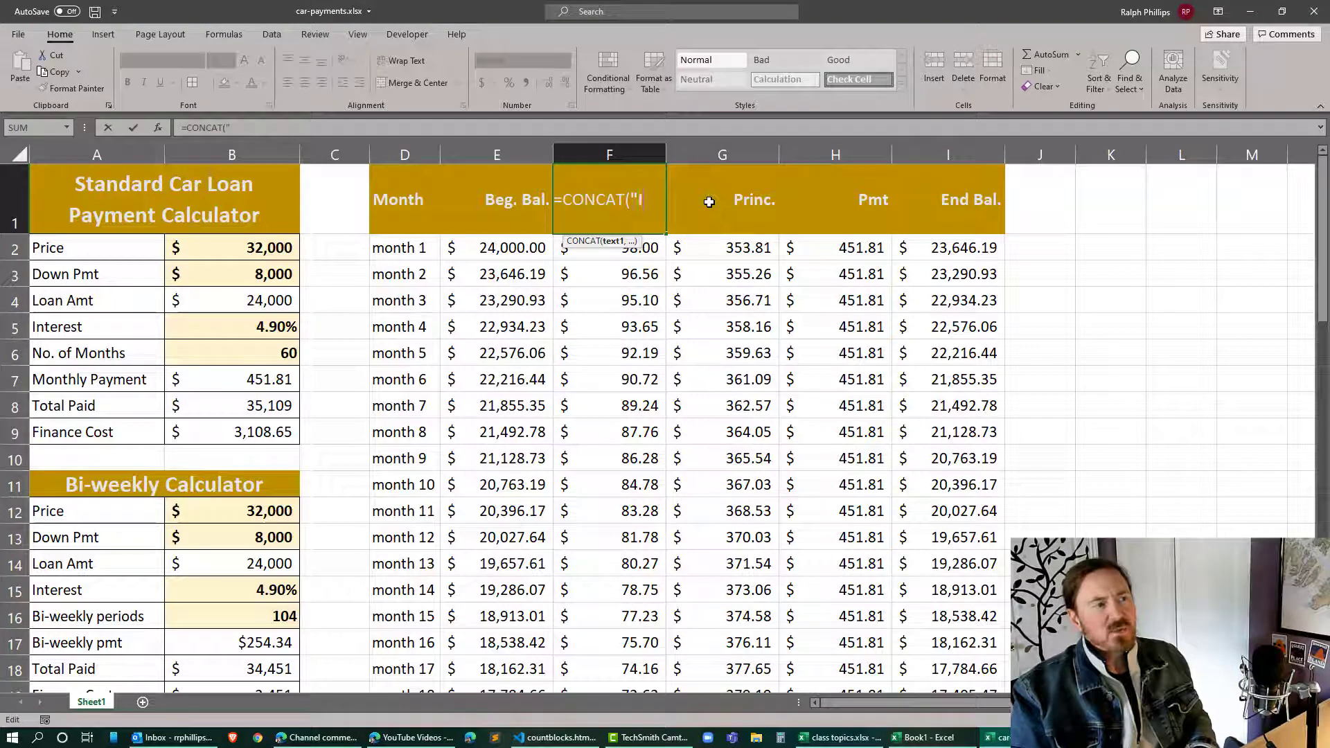
pyautogui.write('Int."')
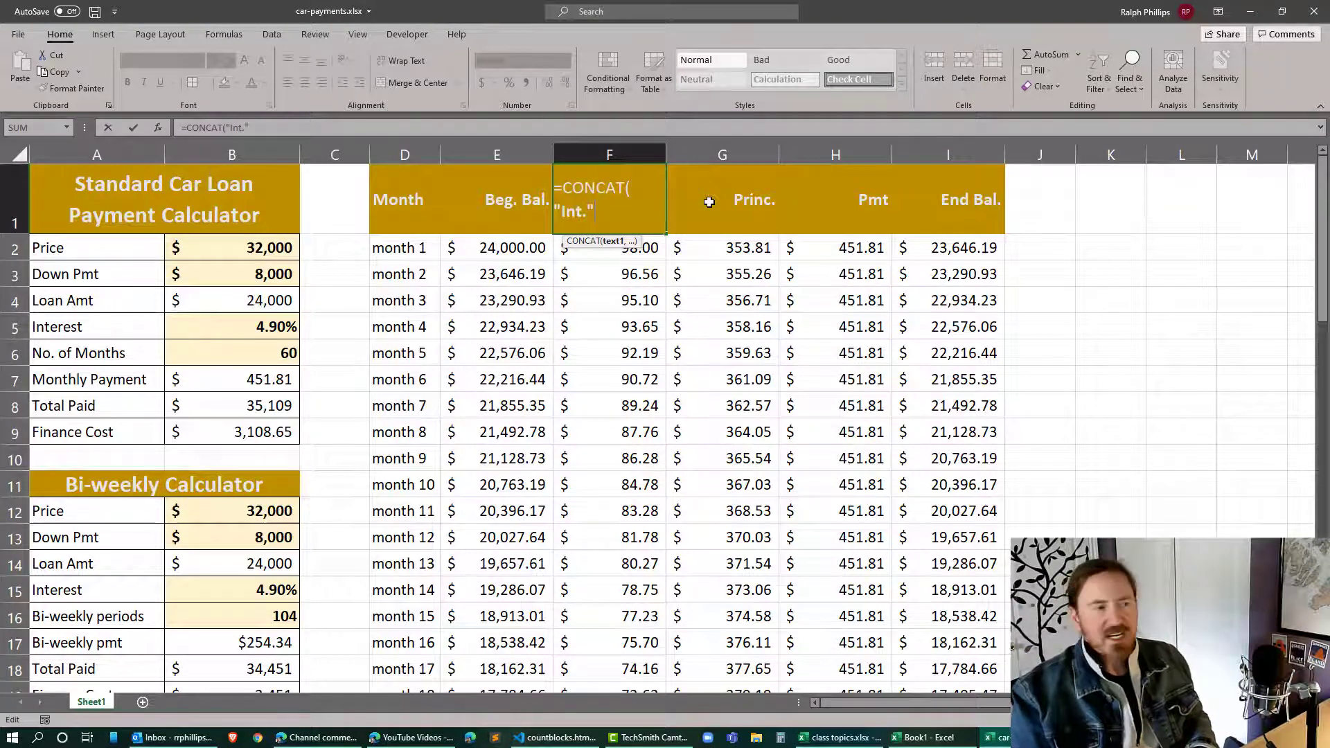
pyautogui.write(',')
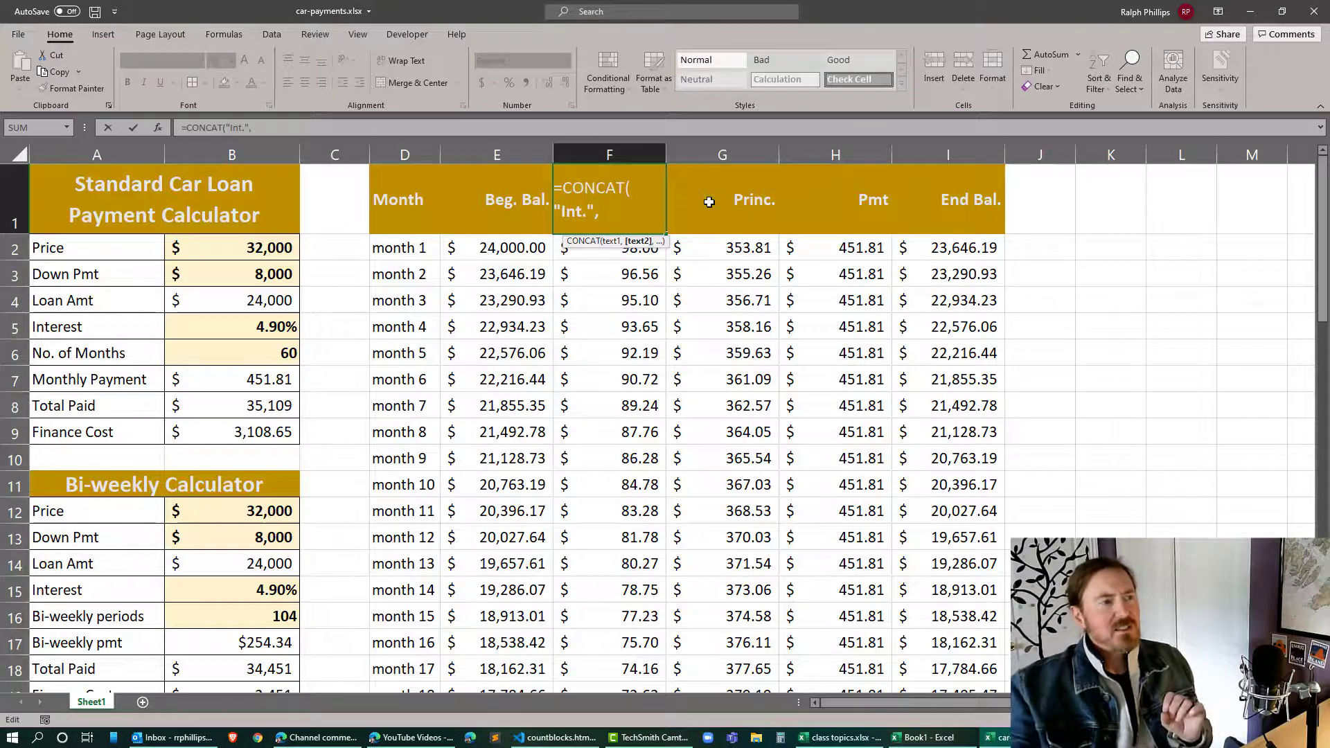
# Step: Add the interest total in F63 as the second CONCAT argument and complete the F1 formula
pyautogui.scroll(-14, 694, 316)
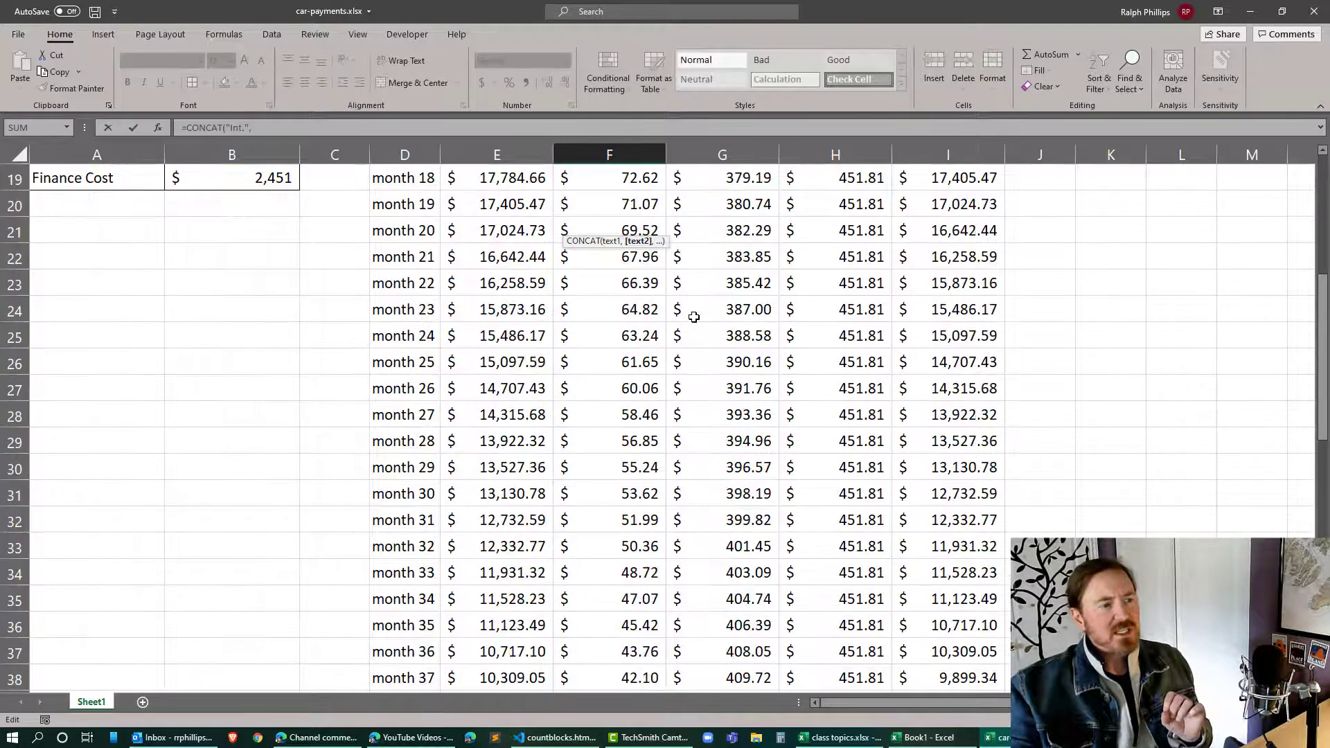
pyautogui.scroll(-3, 694, 317)
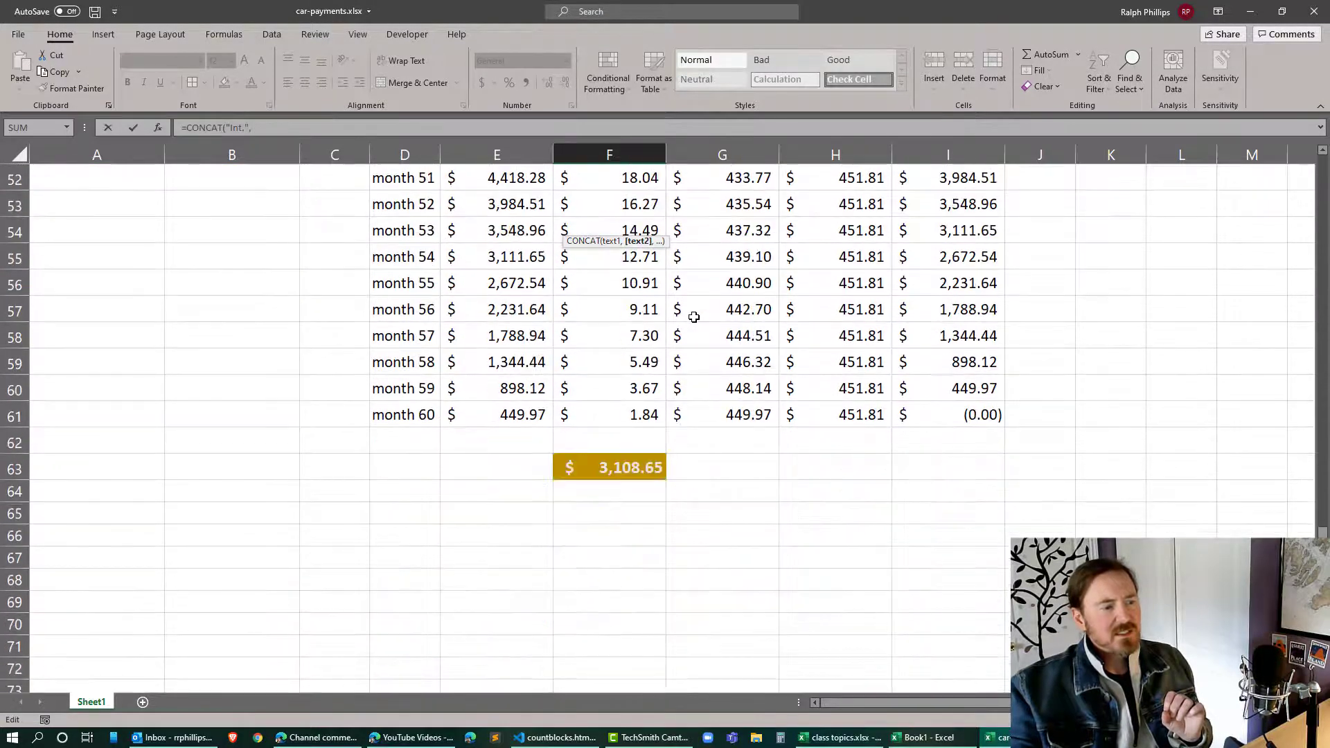
pyautogui.click(635, 469)
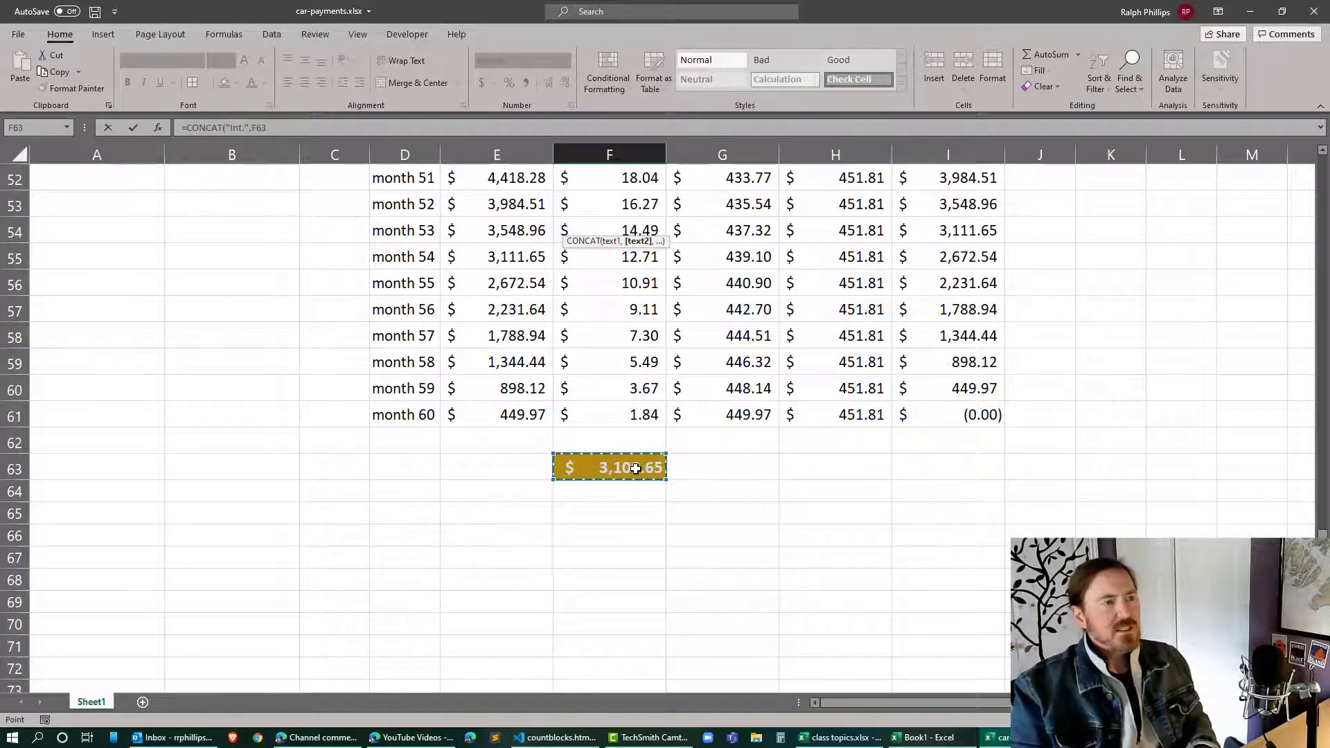
pyautogui.write(')')
pyautogui.scroll(2, 727, 331)
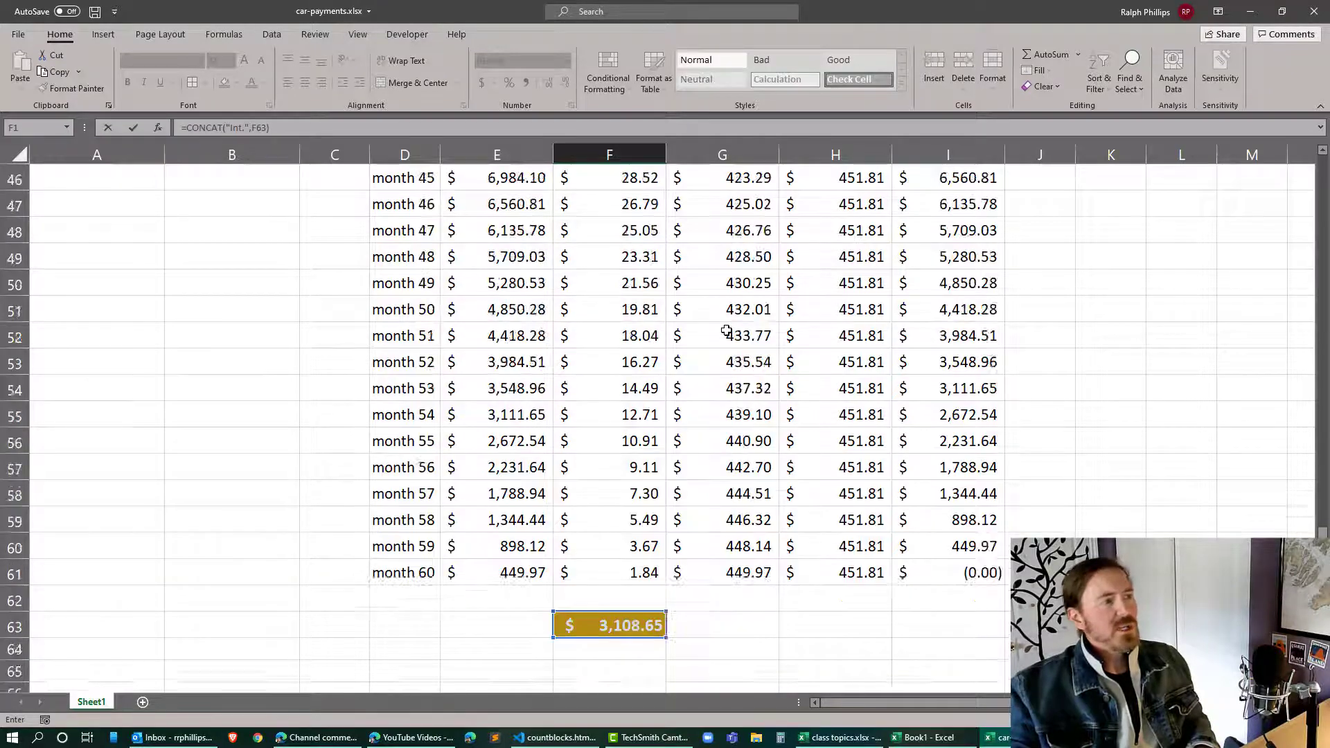
pyautogui.scroll(15, 726, 331)
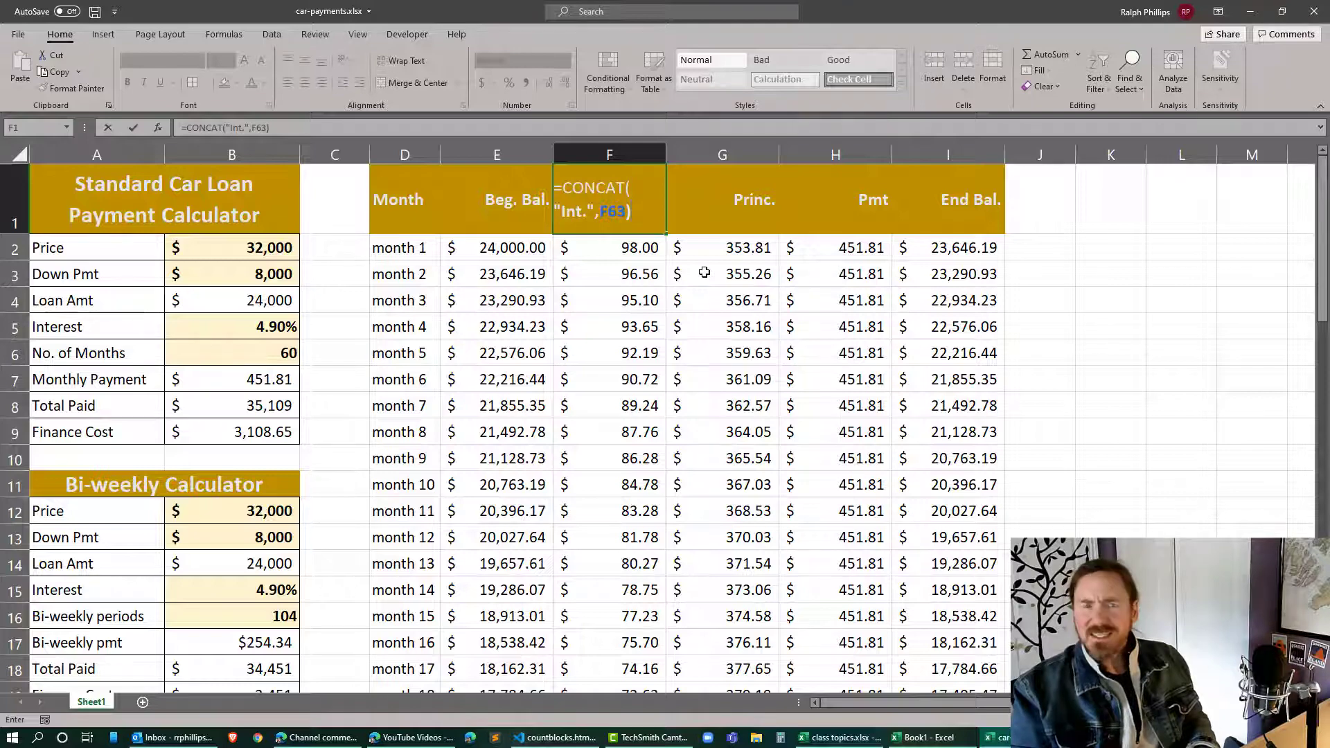
pyautogui.press('Return')
pyautogui.press('Up')
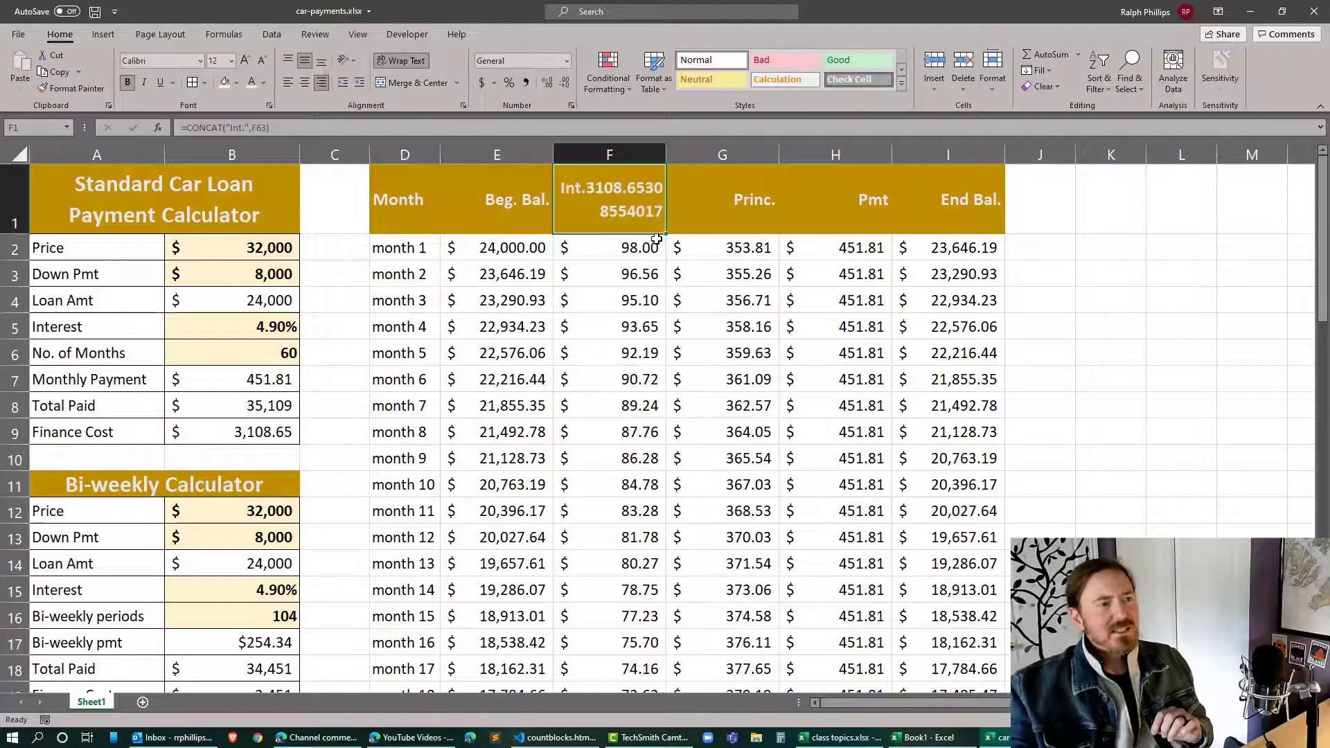
# Step: Wrap the F63 reference in the F1 heading formula in ROUND with 2 decimal digits
pyautogui.click(626, 253)
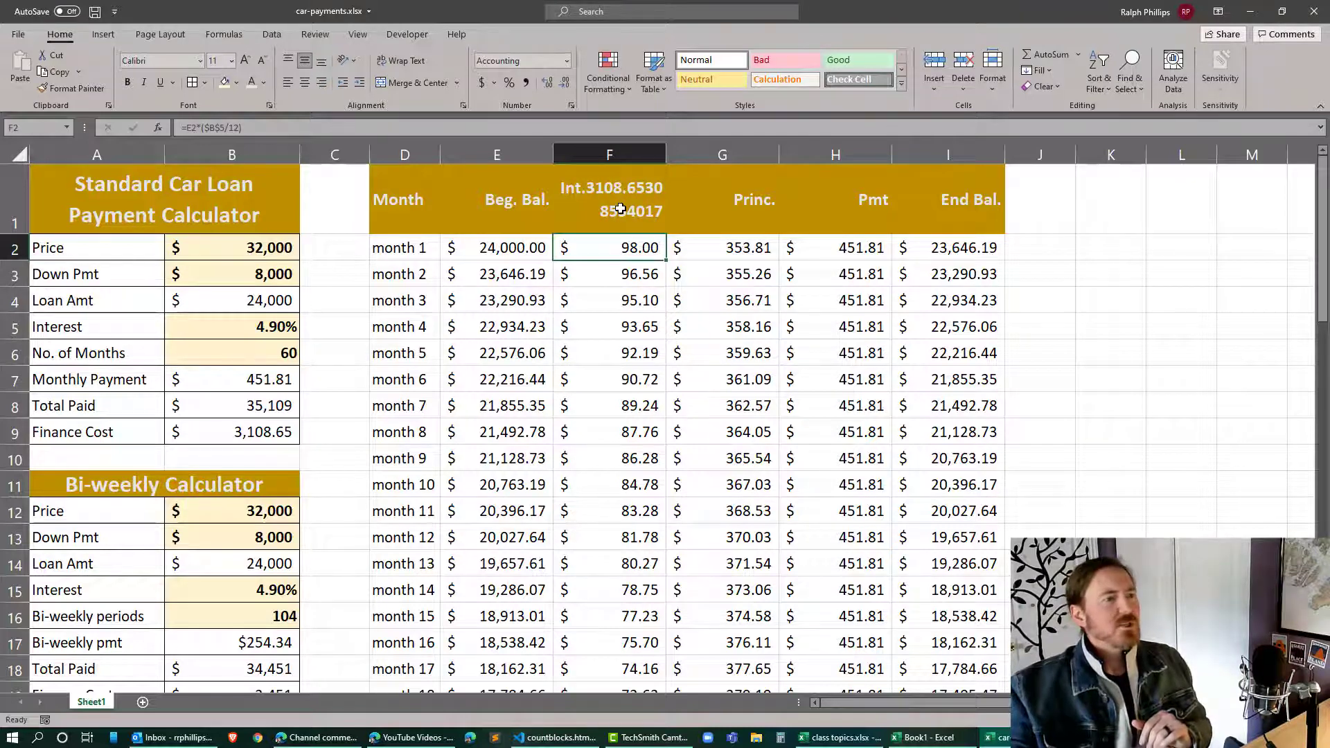
pyautogui.doubleClick(620, 209)
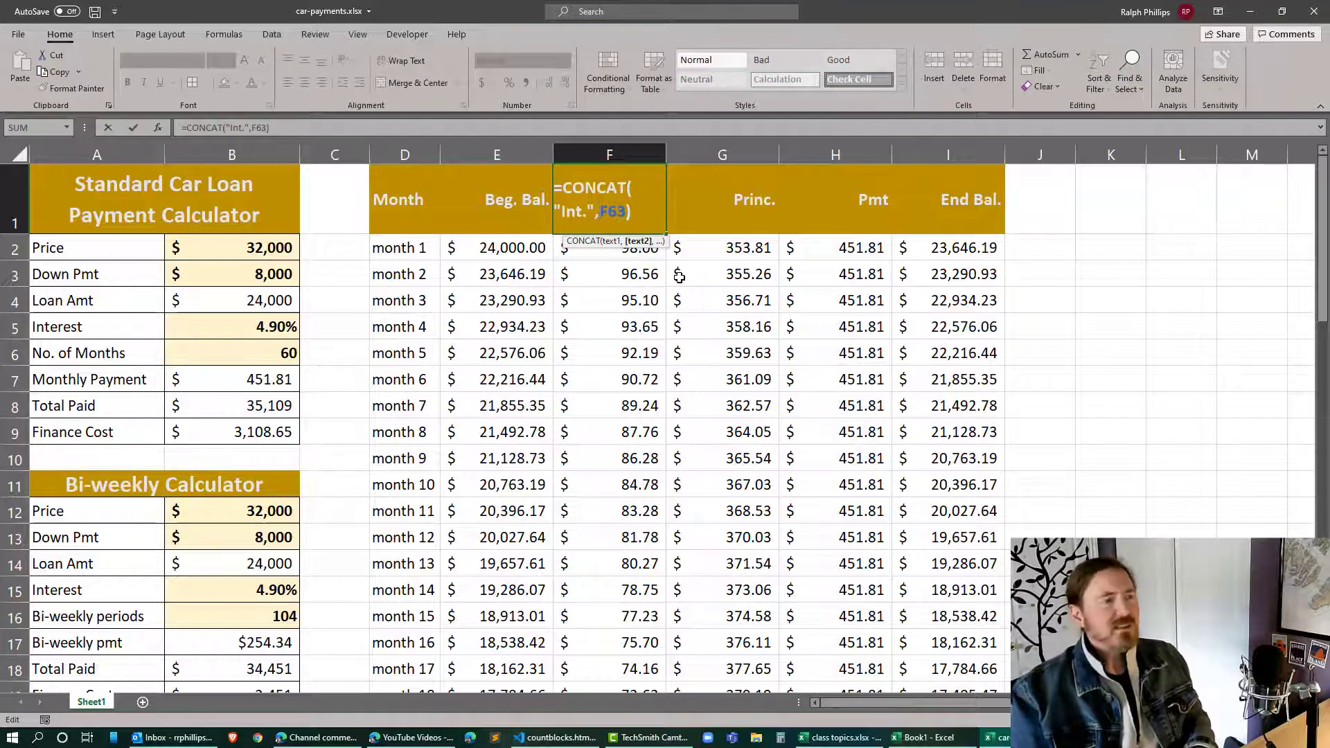
pyautogui.write('round(F63')
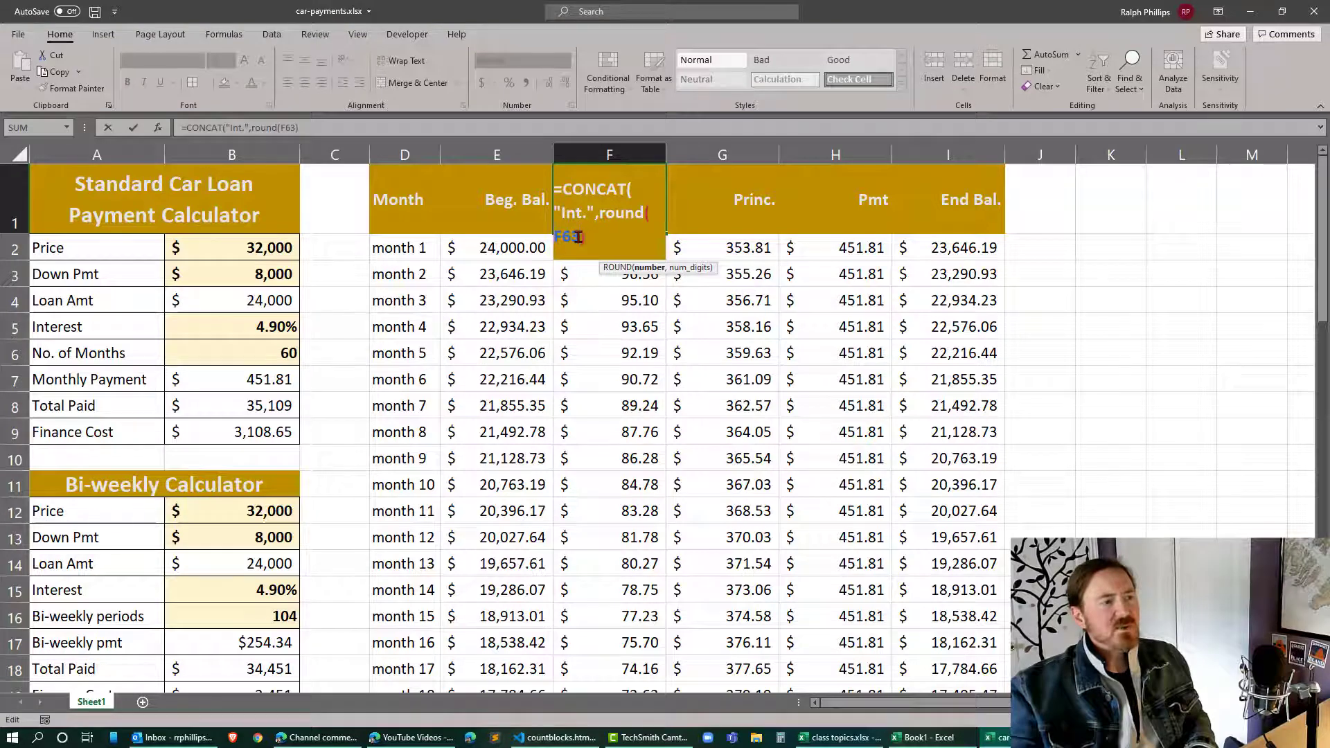
pyautogui.write(',')
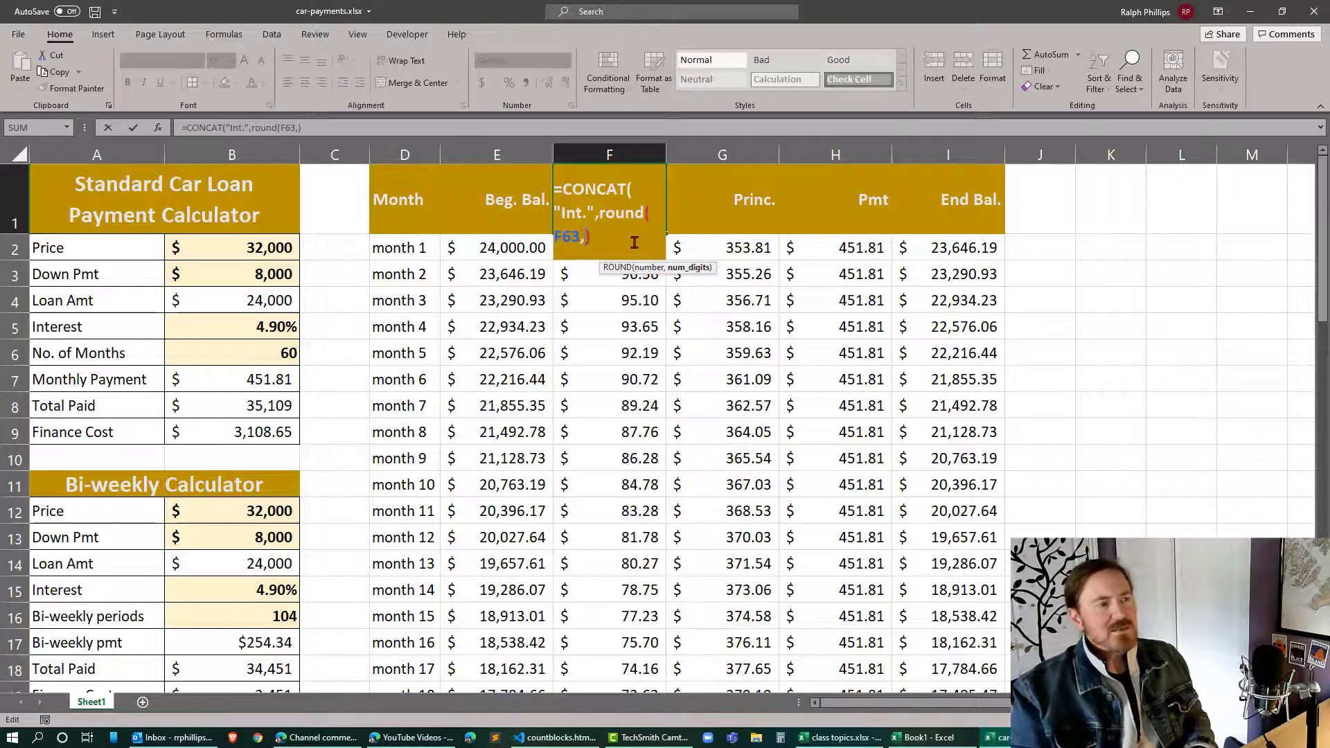
pyautogui.write('2')
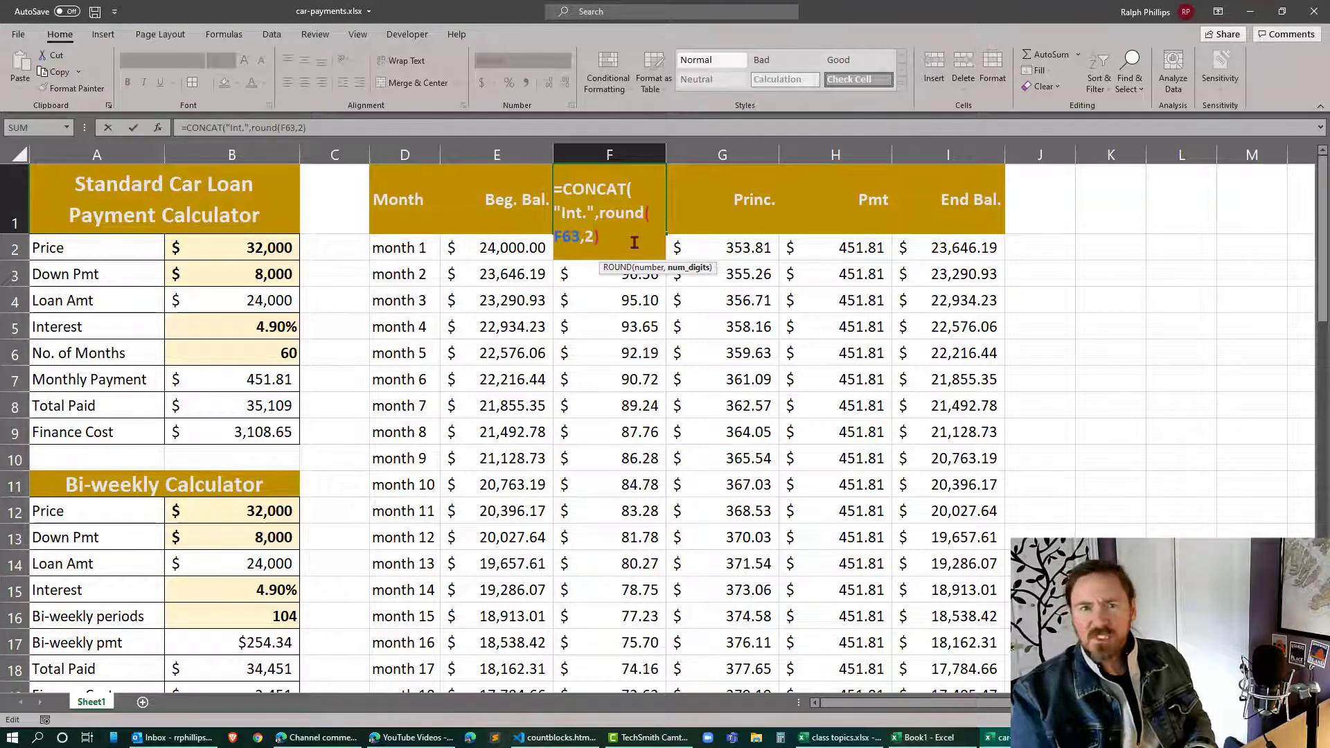
pyautogui.press('Return')
pyautogui.press('Return')
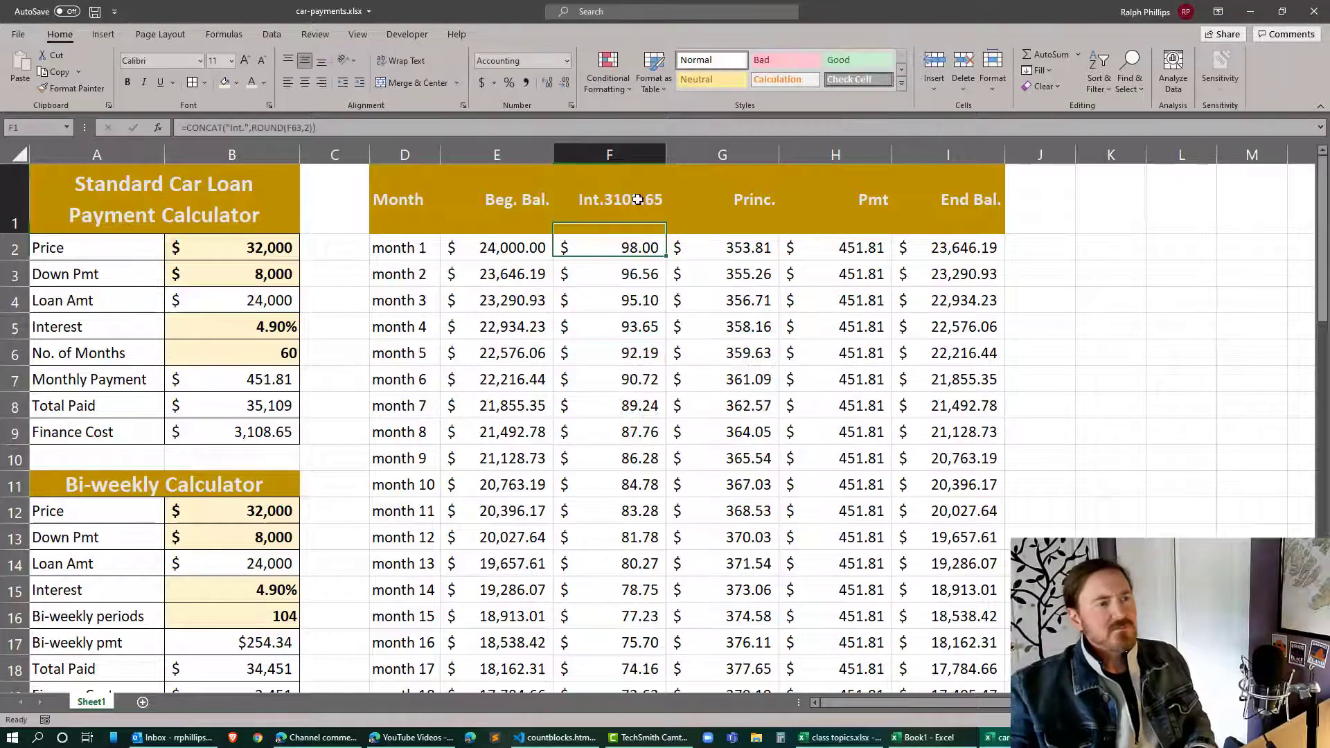
# Step: Change the text part of the F1 heading formula to "Int. total="
pyautogui.doubleClick(638, 200)
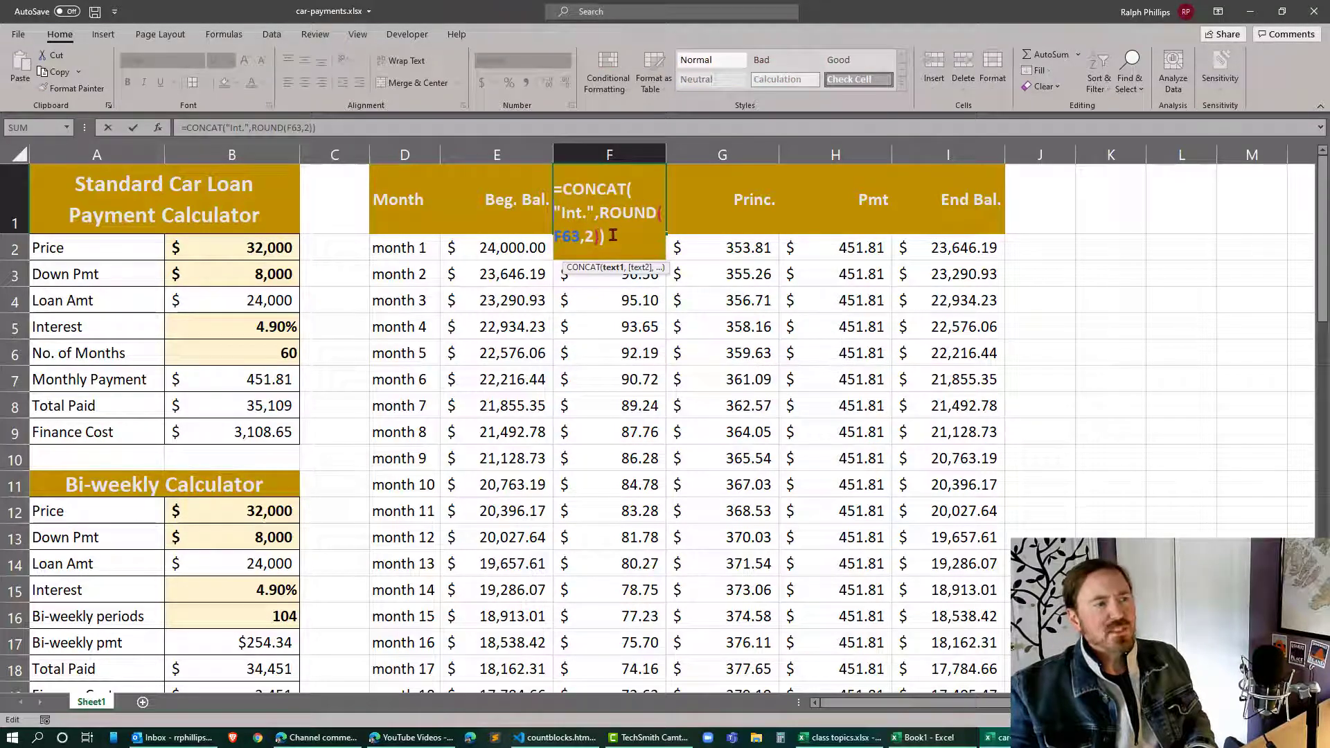
pyautogui.press('Return')
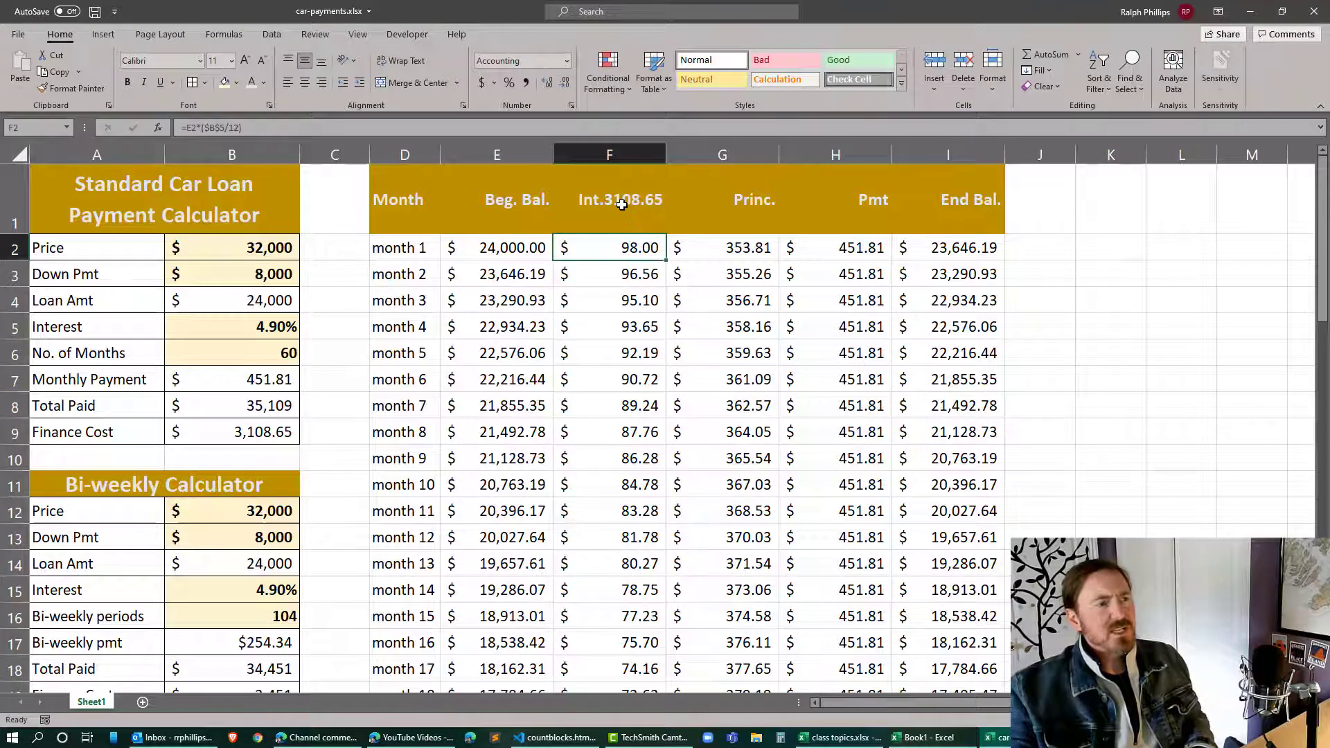
pyautogui.doubleClick(622, 204)
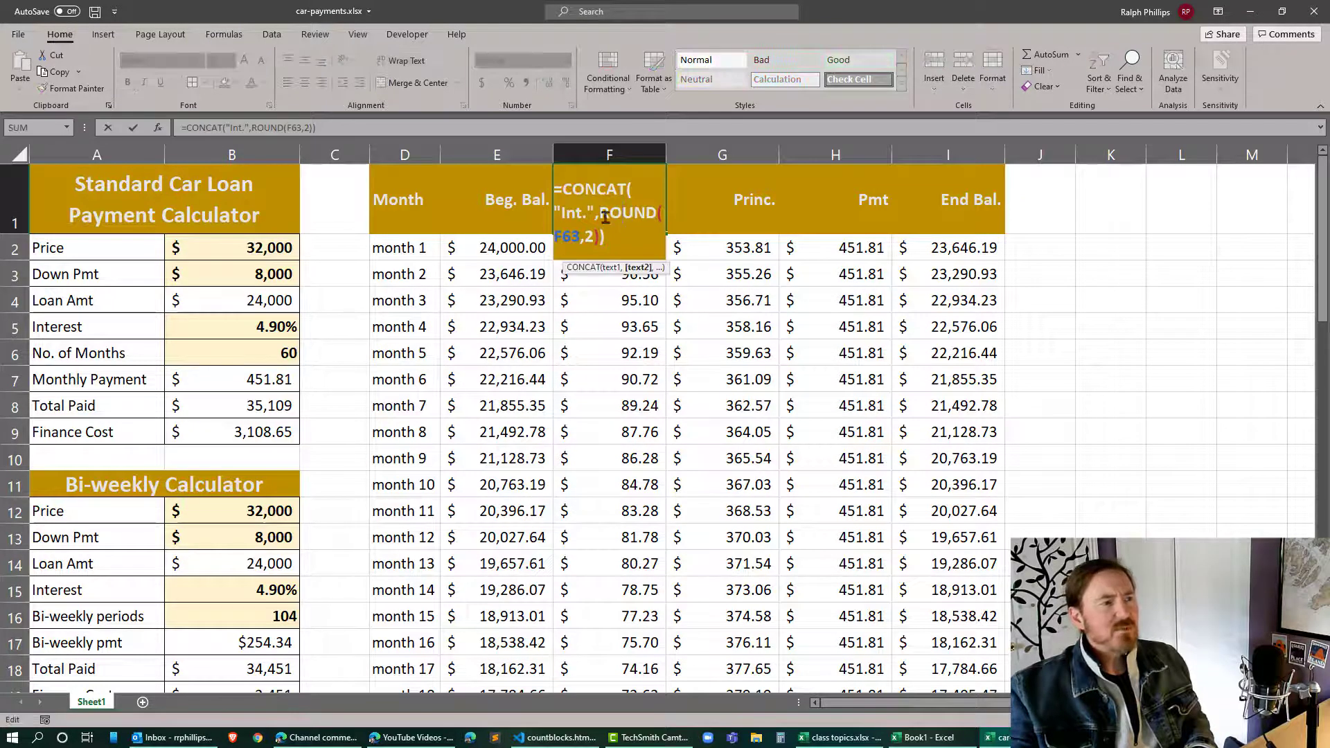
pyautogui.click(586, 212)
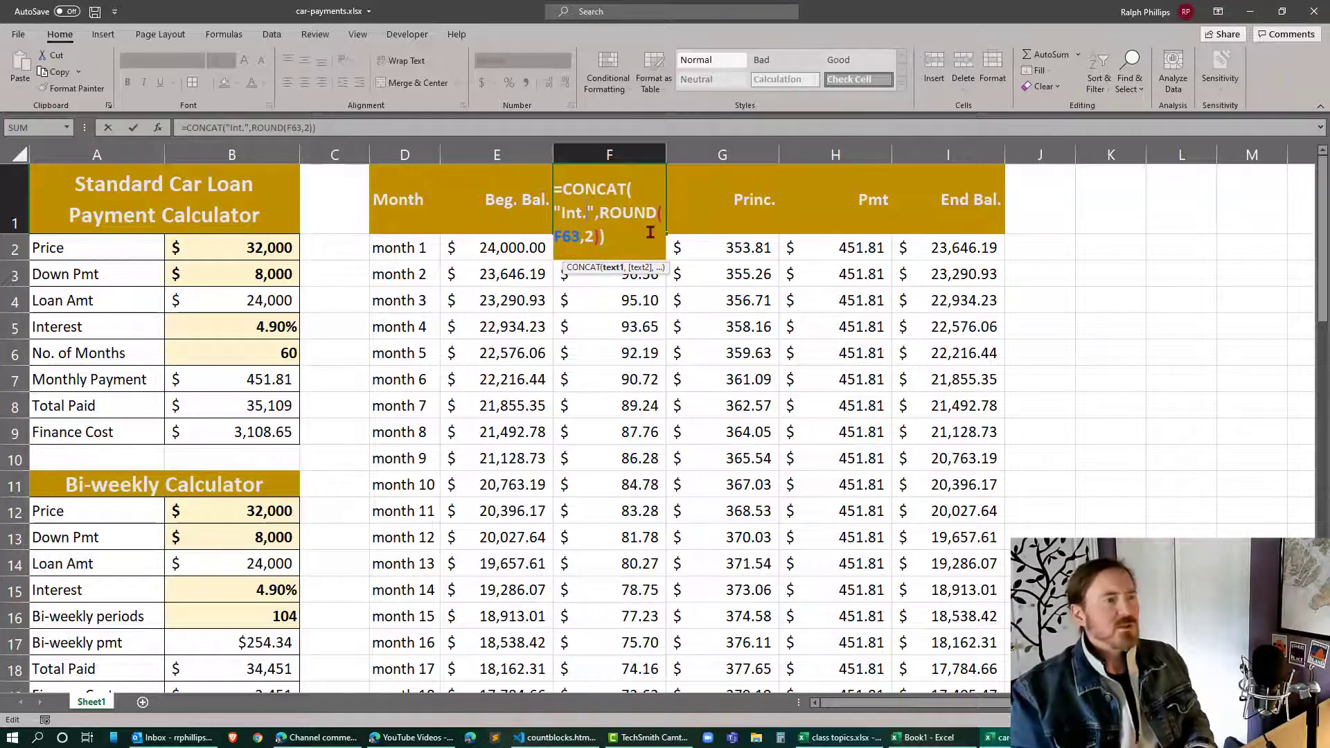
pyautogui.write('total')
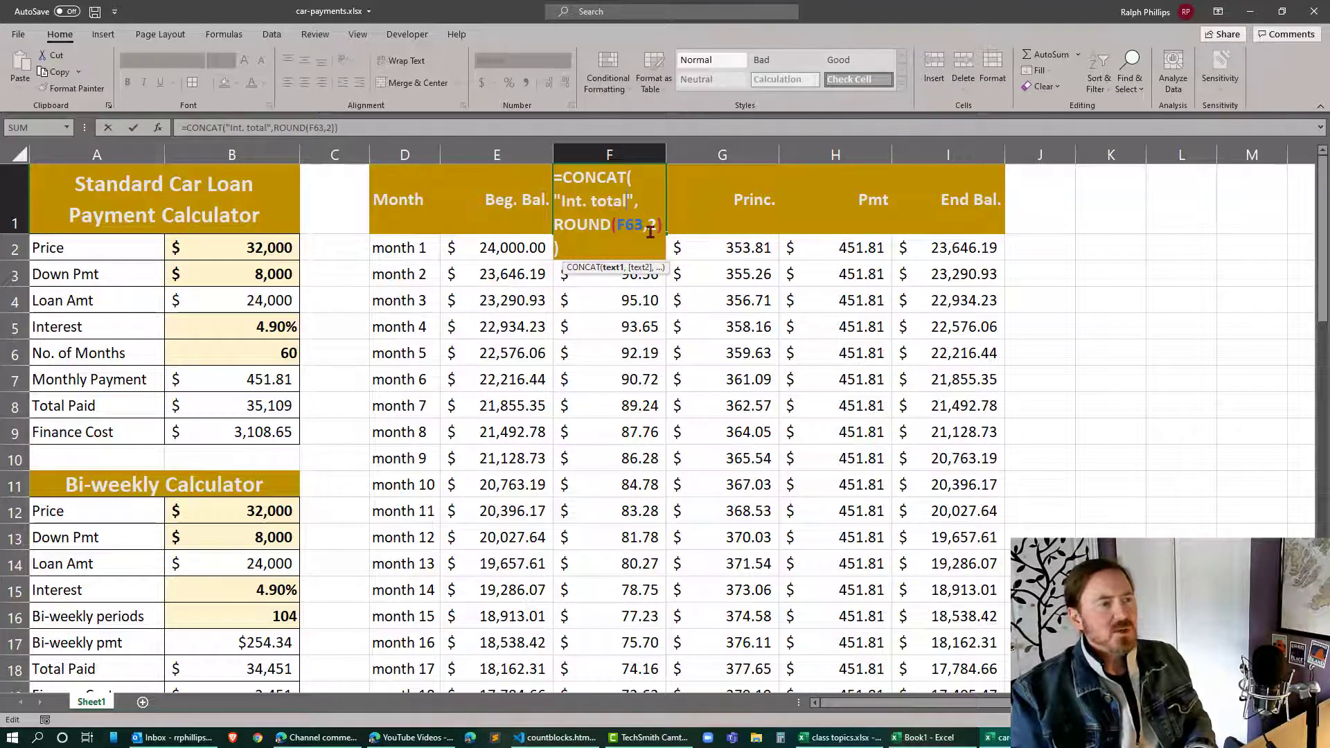
pyautogui.write('=')
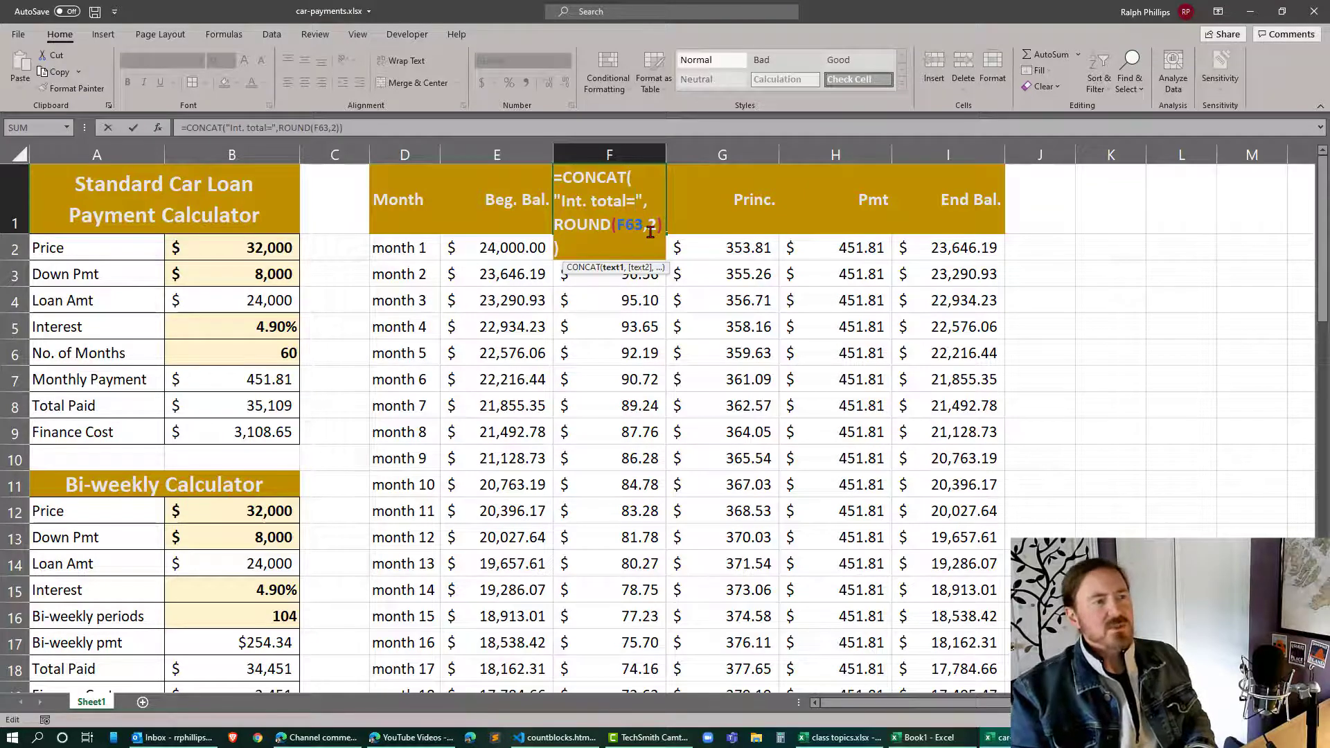
pyautogui.press('Return')
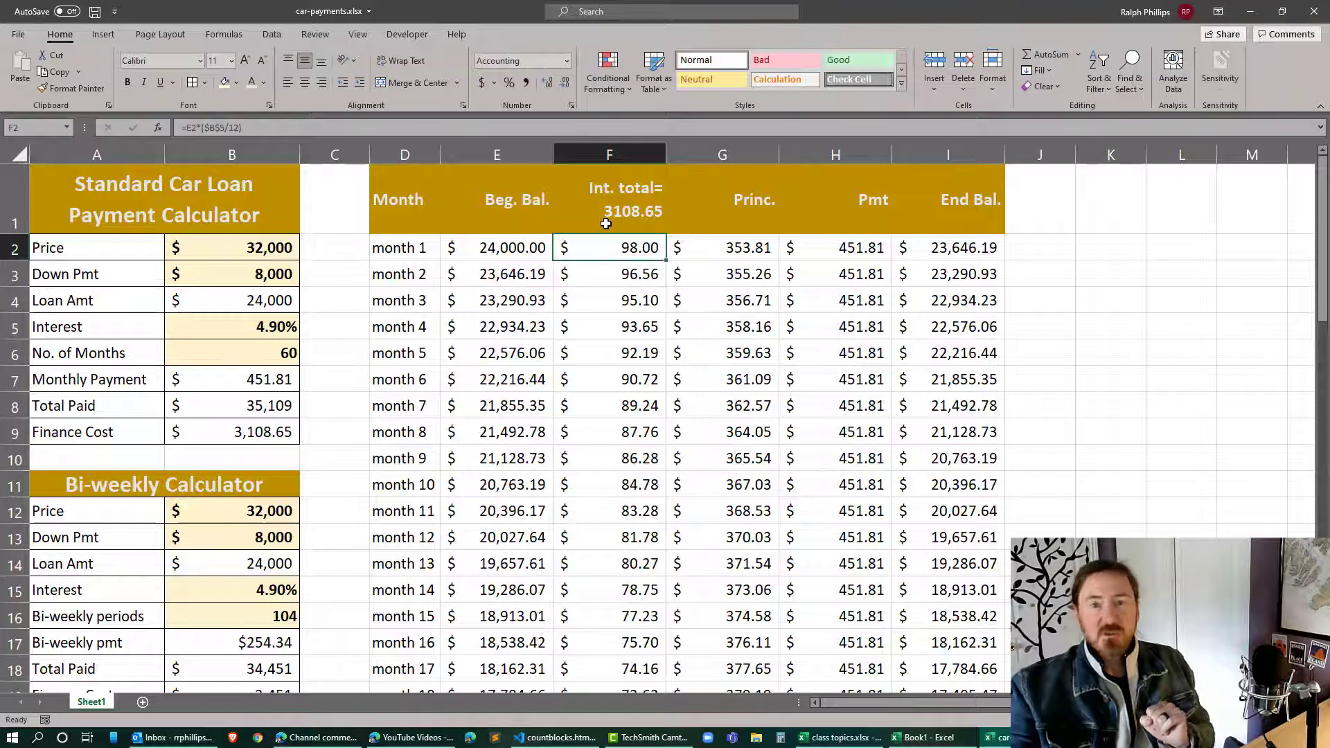
# Step: Insert two blank columns between the Pmt and End Bal. columns
pyautogui.click(915, 154)
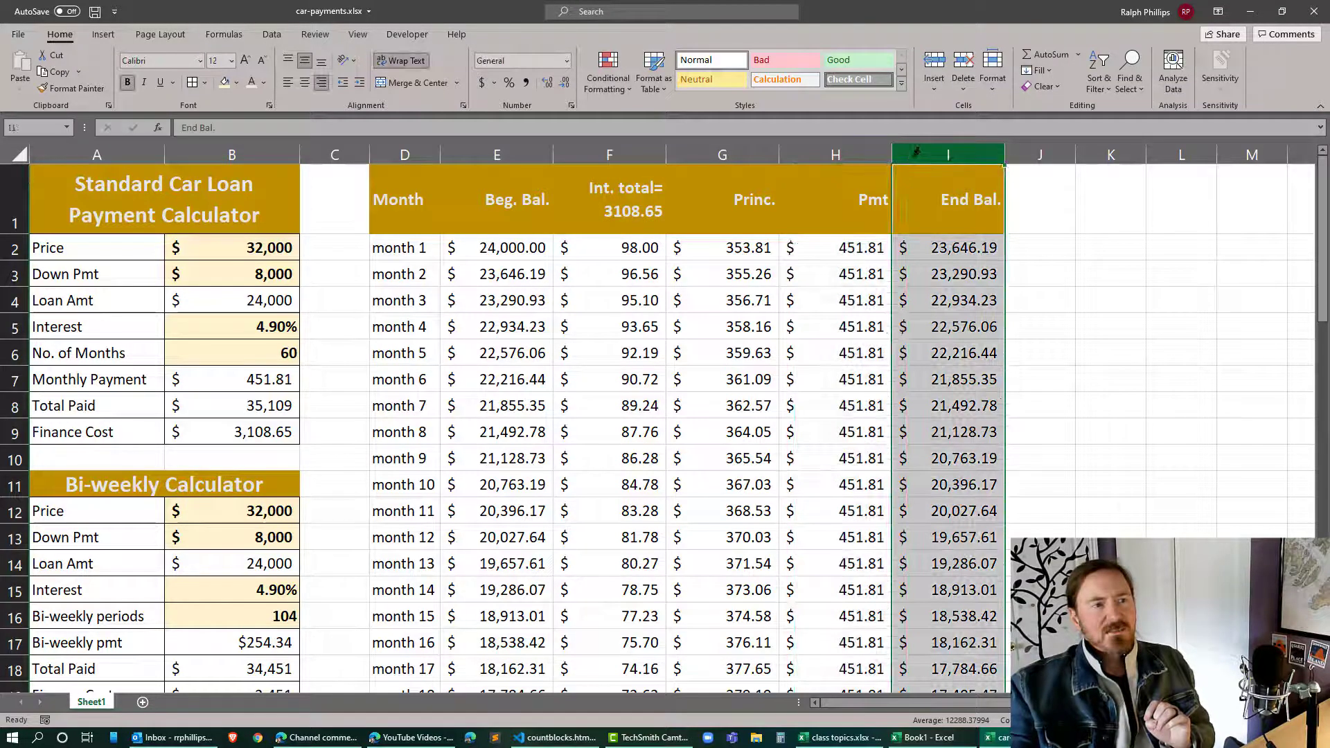
pyautogui.rightClick(914, 153)
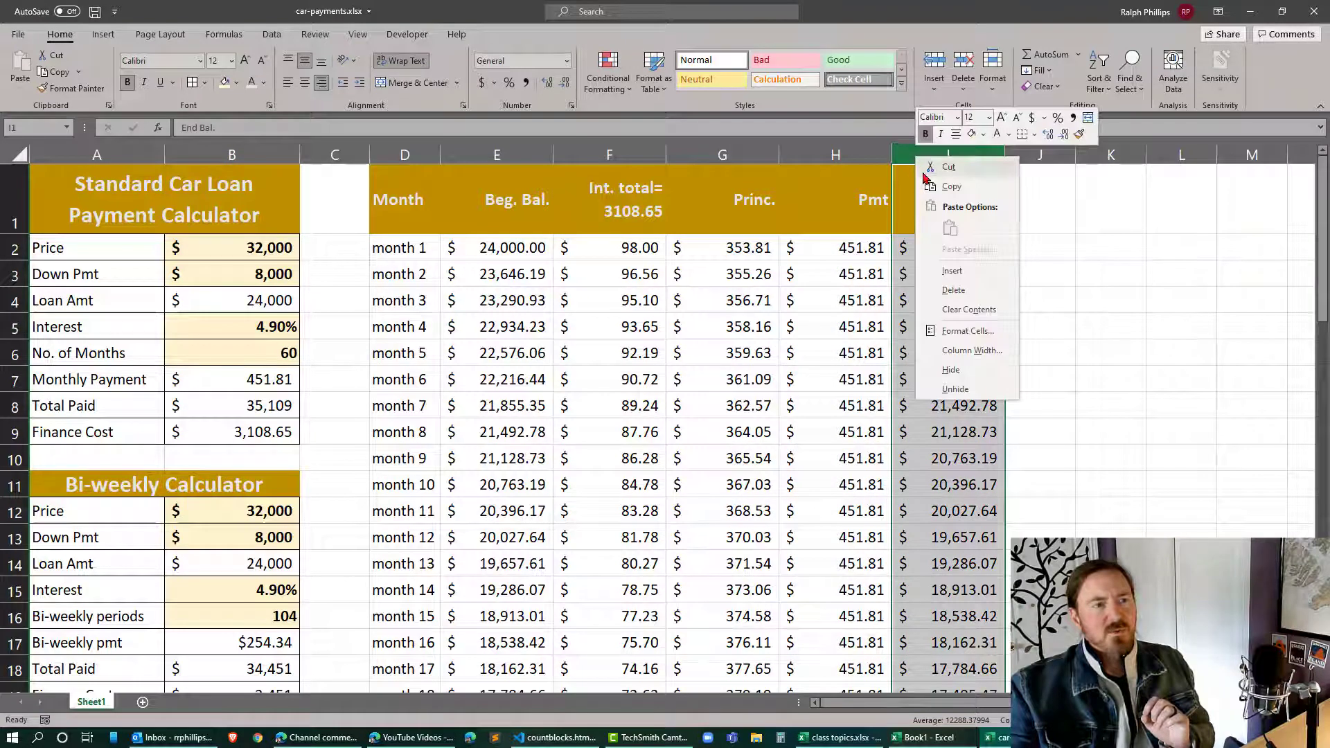
pyautogui.click(954, 272)
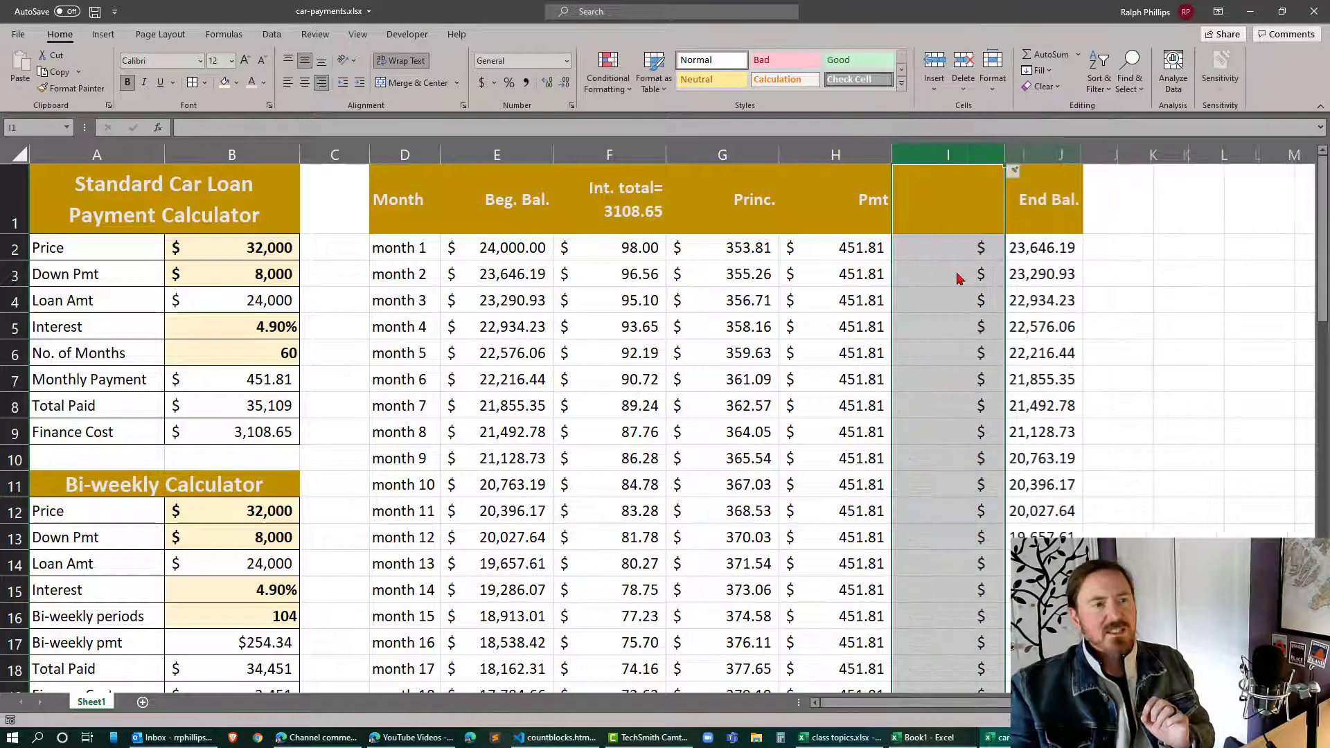
pyautogui.rightClick(958, 158)
pyautogui.press('Escape')
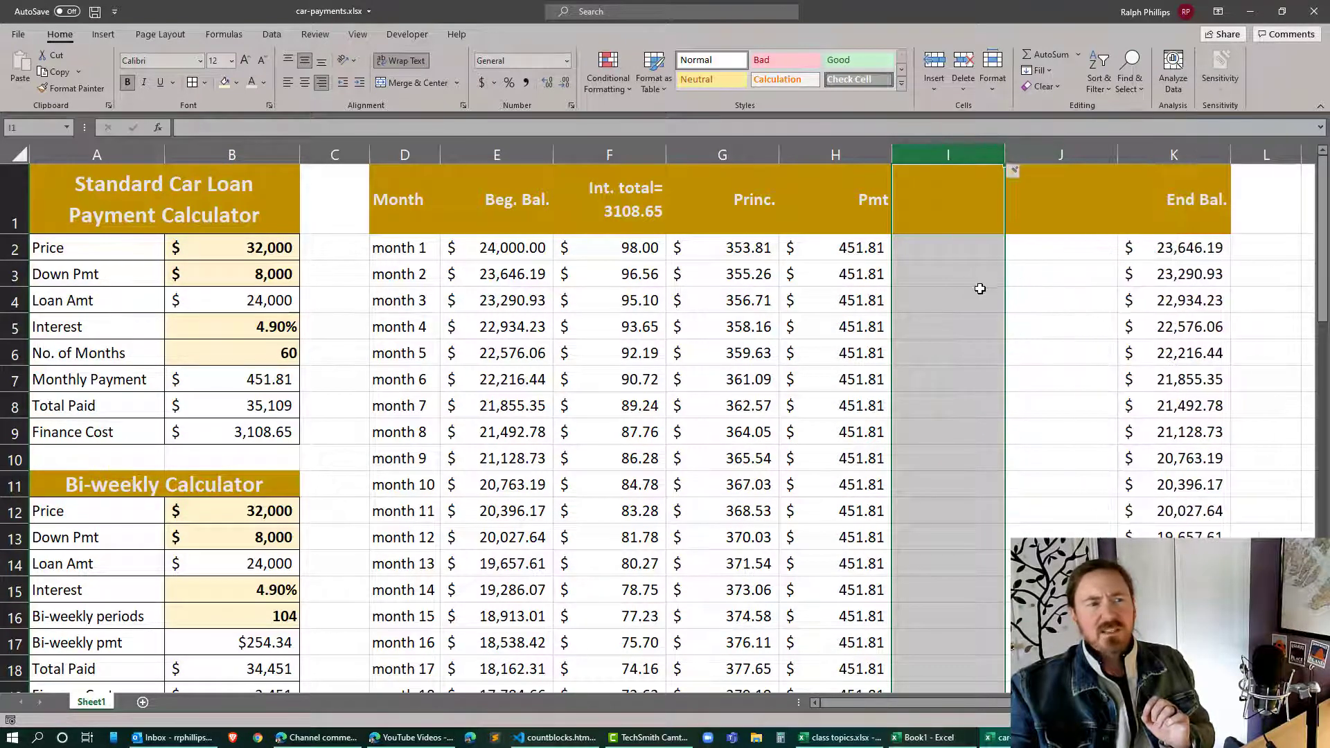
pyautogui.click(979, 291)
# Step: Change the Pmt column heading in H1 to "Calculated Pmt"
pyautogui.doubleClick(862, 205)
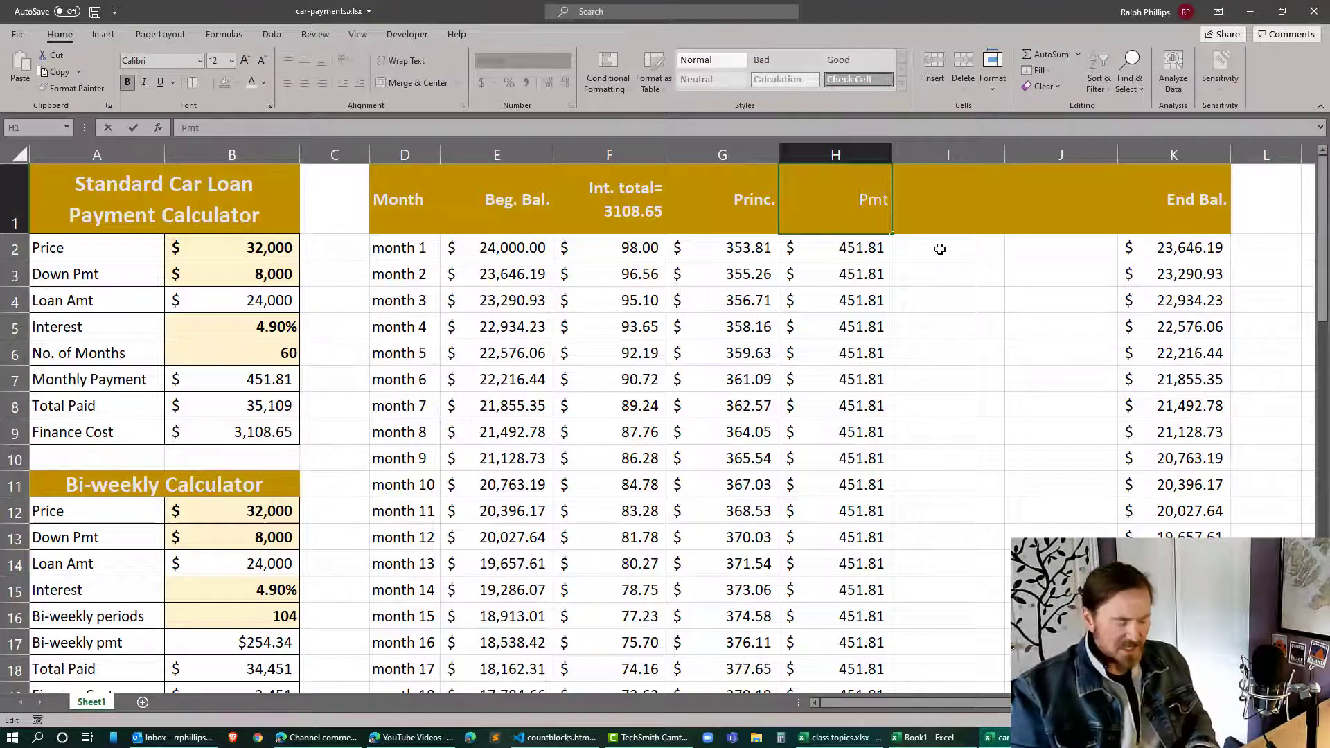
pyautogui.write('Calculated')
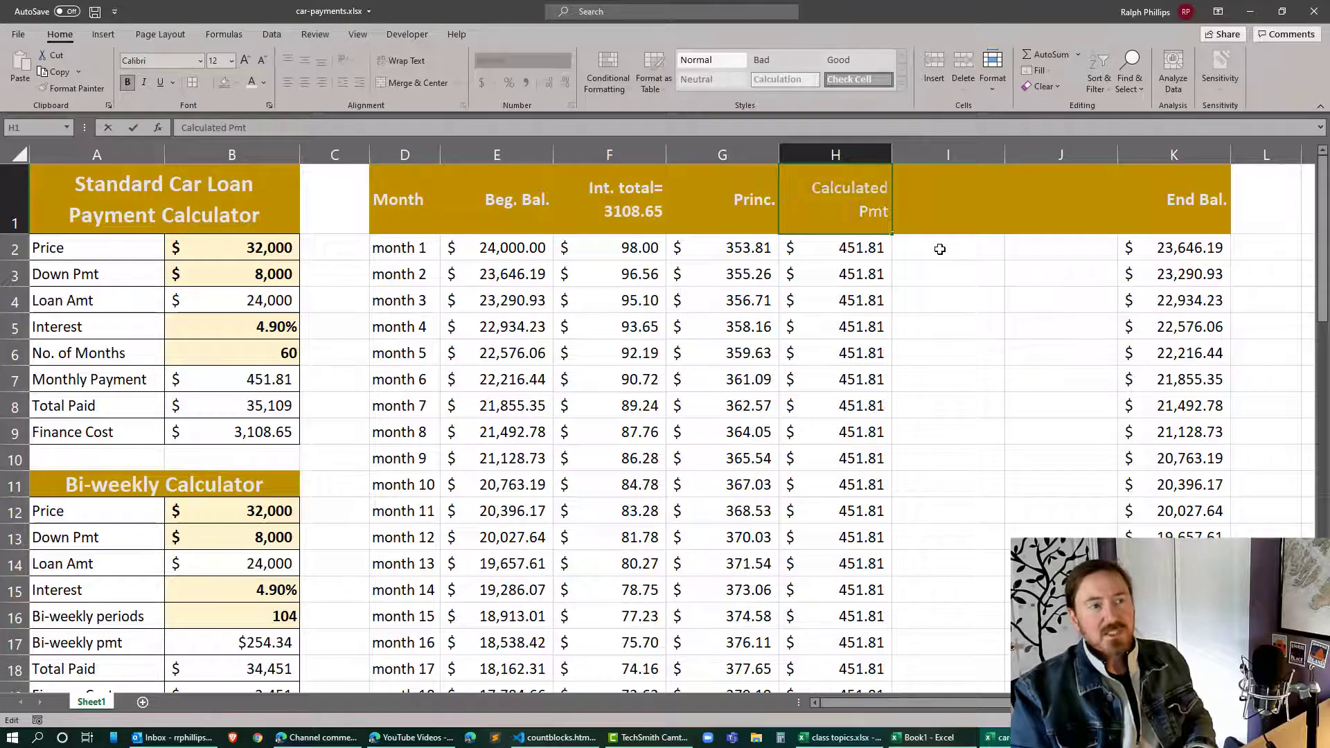
pyautogui.press('Return')
# Step: Label the two blank columns "Extra Pmt" in I1 and "Total Payment" in J1
pyautogui.click(977, 211)
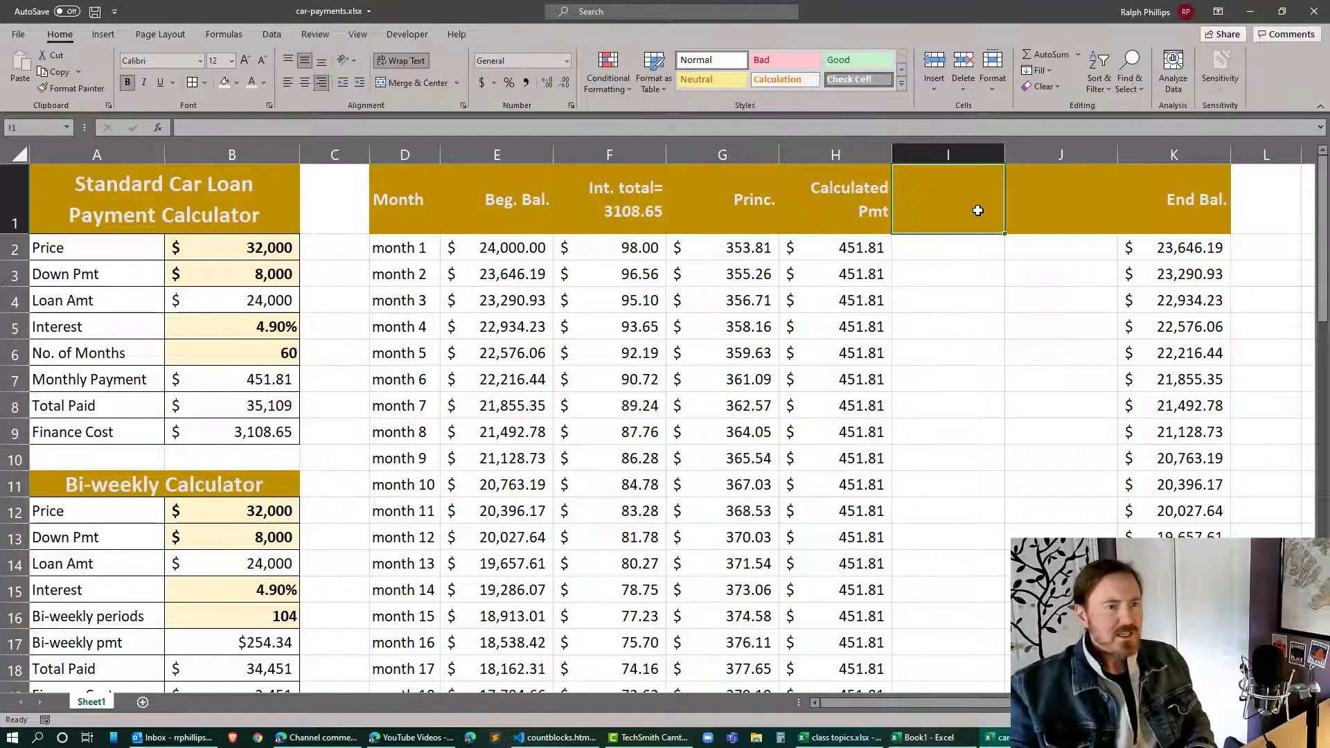
pyautogui.write('Extra P')
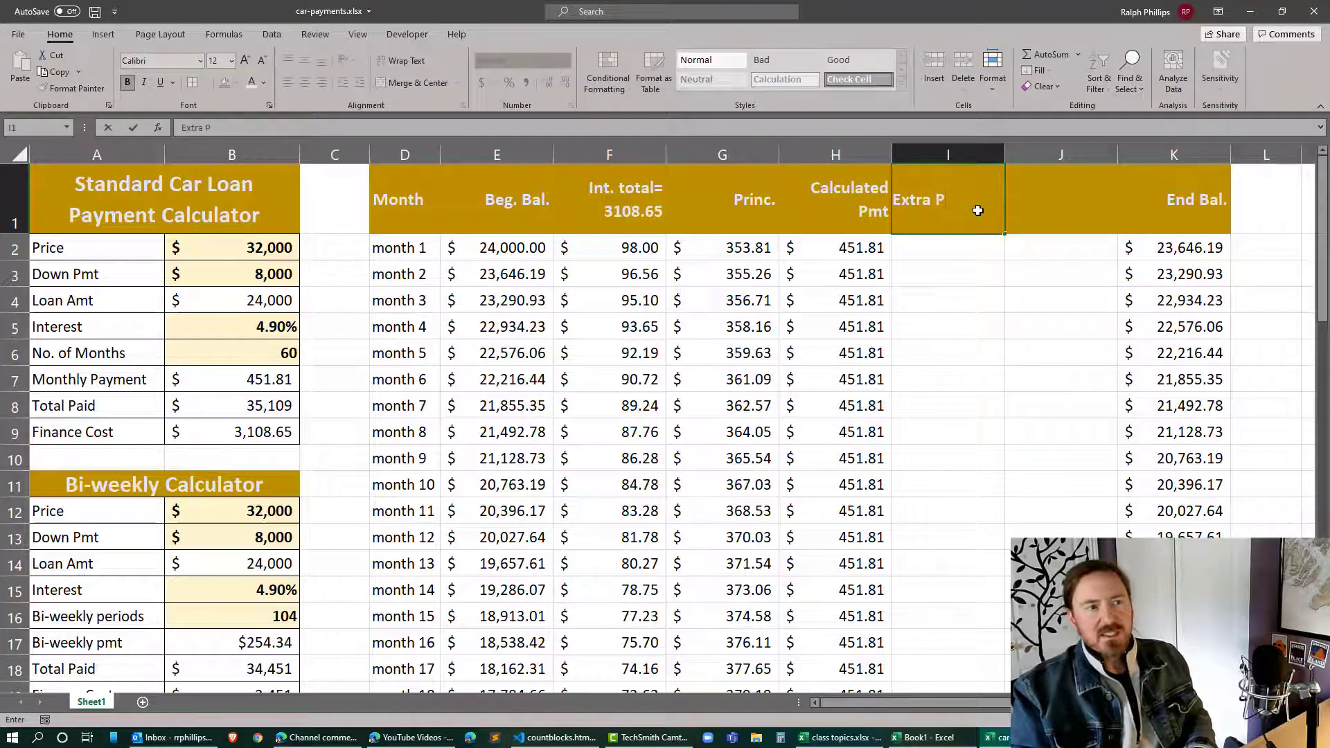
pyautogui.write('mt')
pyautogui.press('Tab')
pyautogui.write('To')
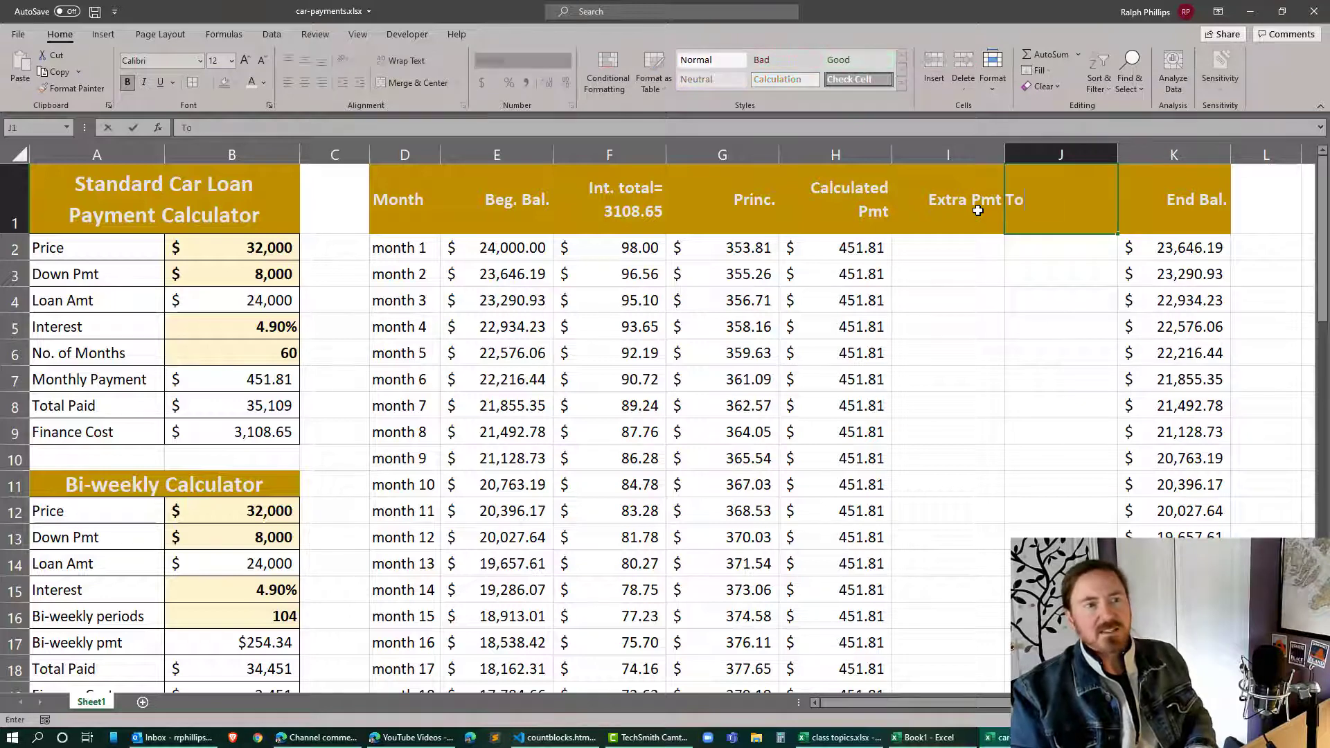
pyautogui.write('tal Payment')
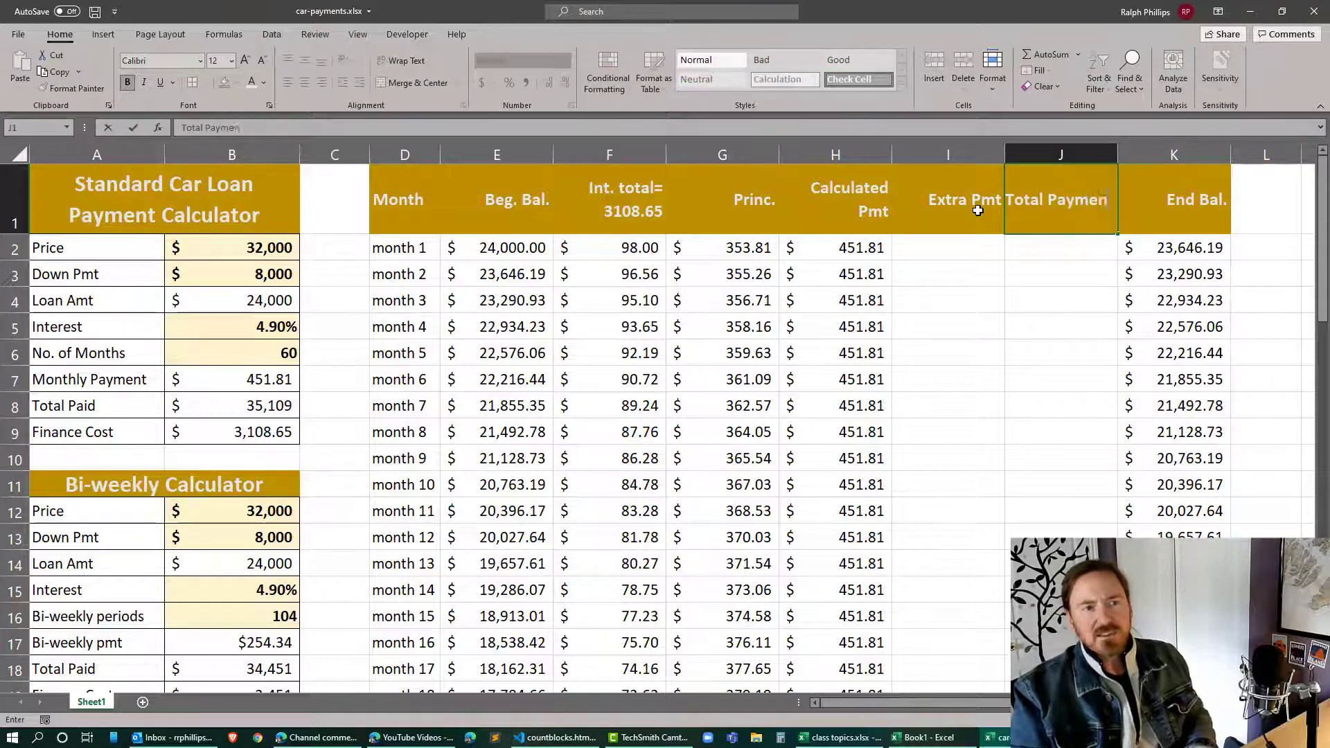
pyautogui.press('Return')
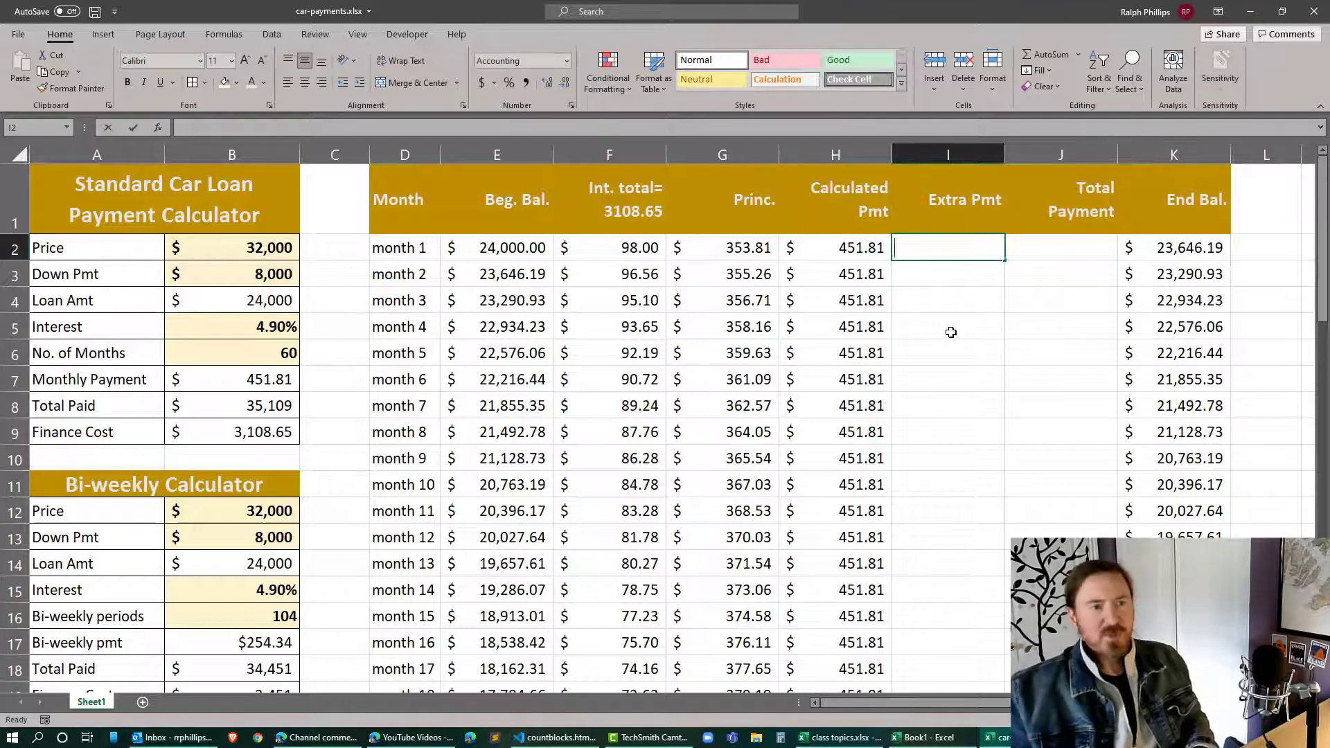
# Step: Enter 0 as month 1's extra payment in I2 and calculate its total payment in J2 with =H2+I2
pyautogui.write('0')
pyautogui.press('Return')
pyautogui.click(1081, 247)
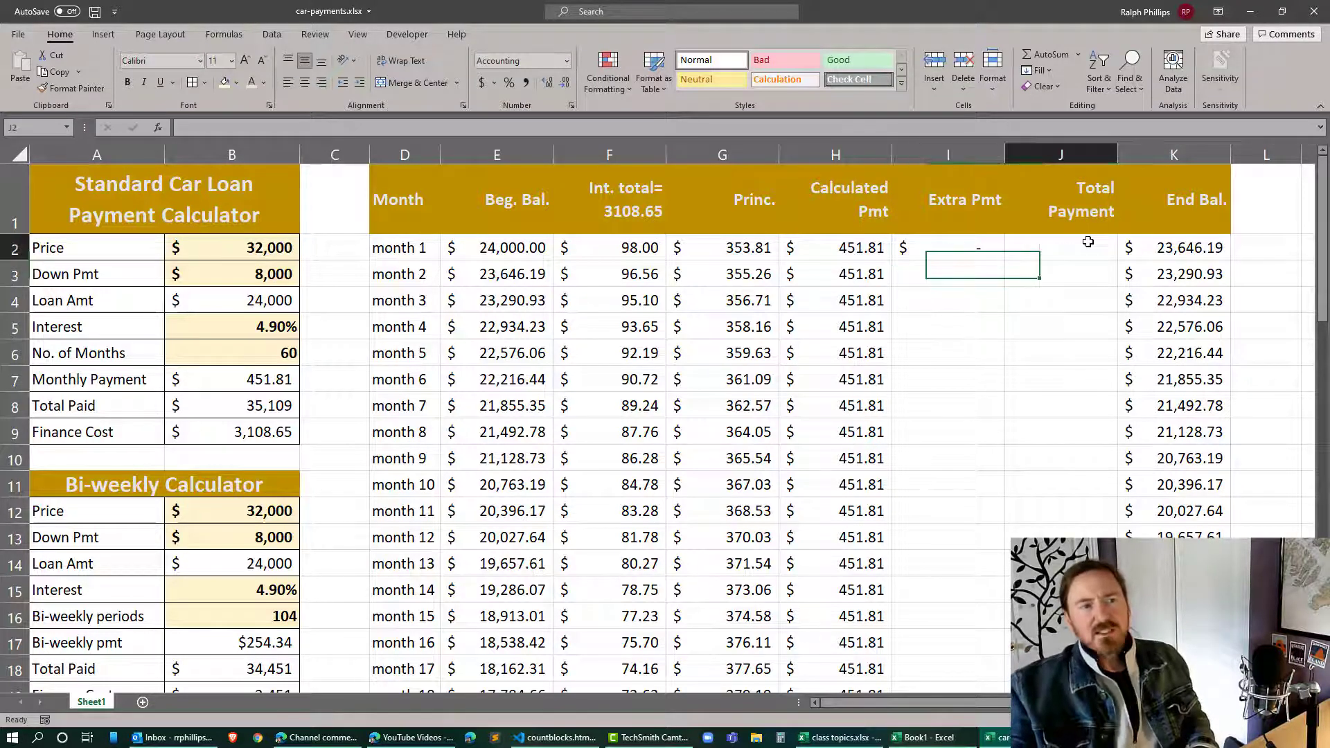
pyautogui.write('=')
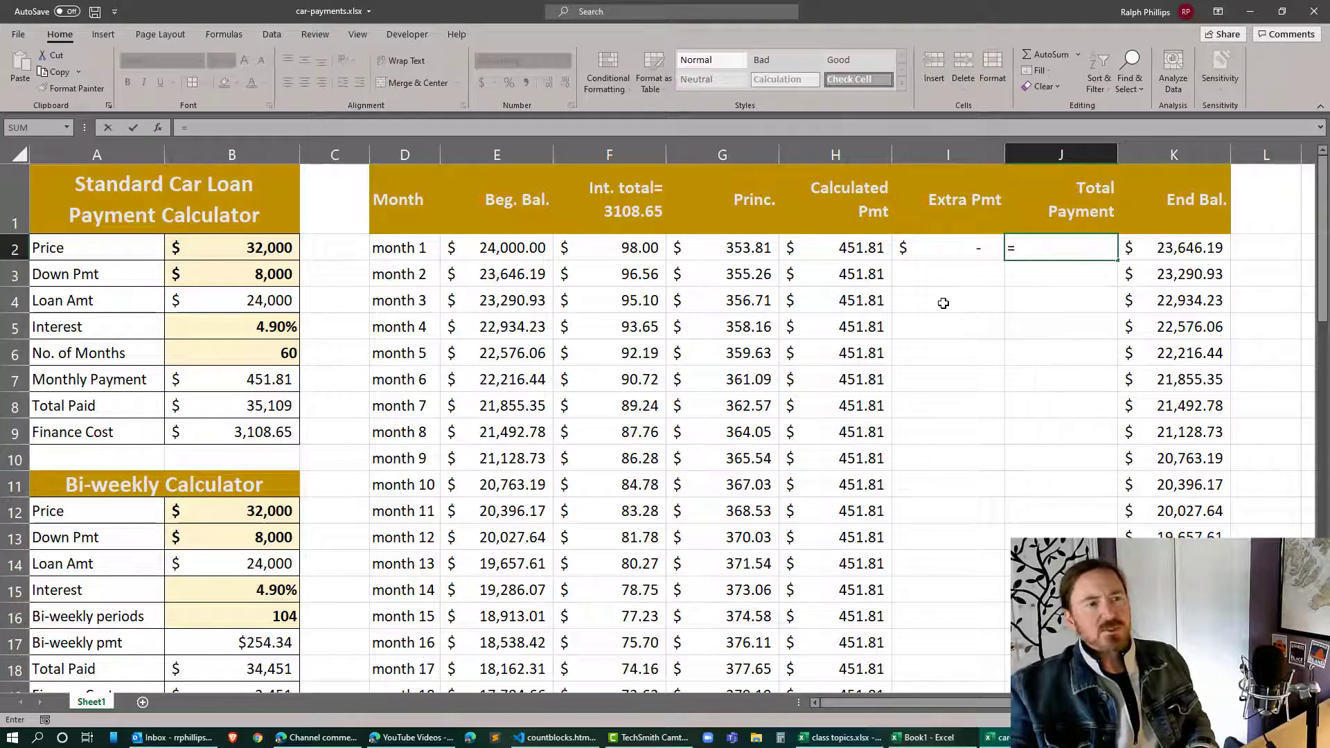
pyautogui.click(838, 251)
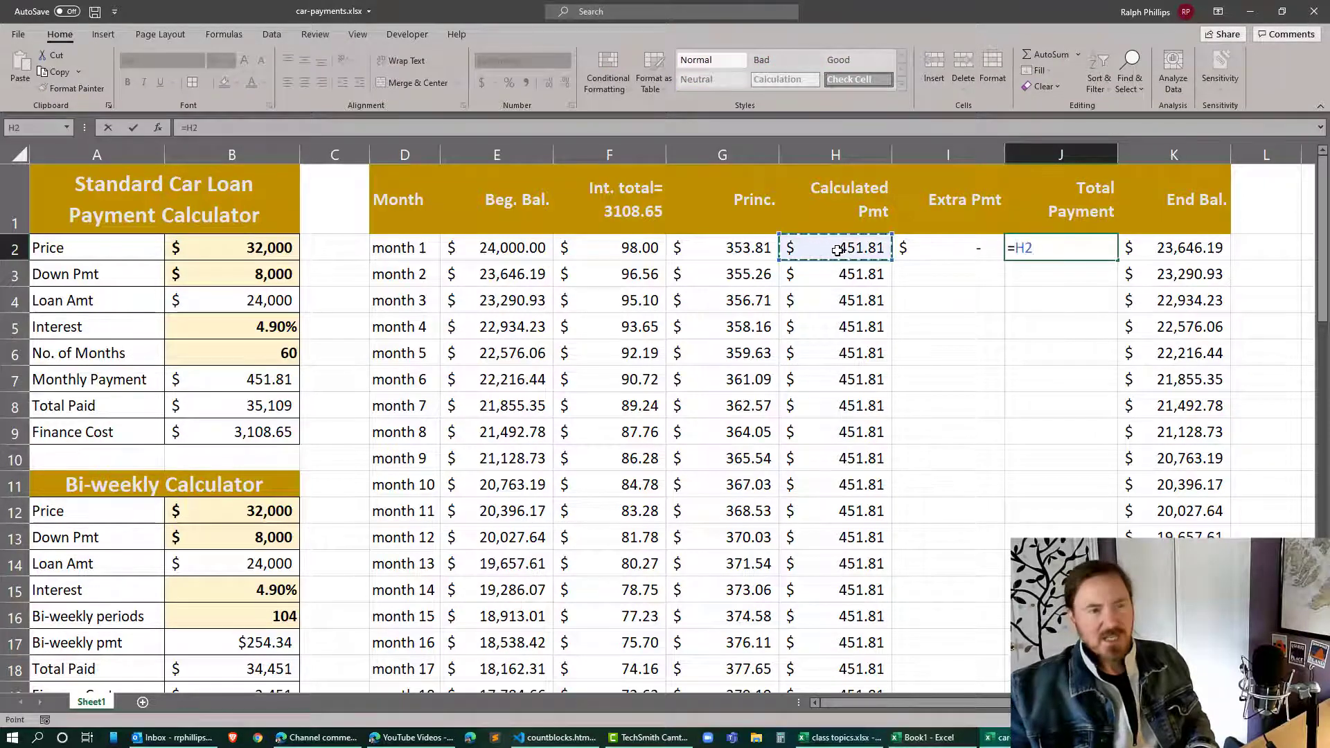
pyautogui.write('+')
pyautogui.click(932, 247)
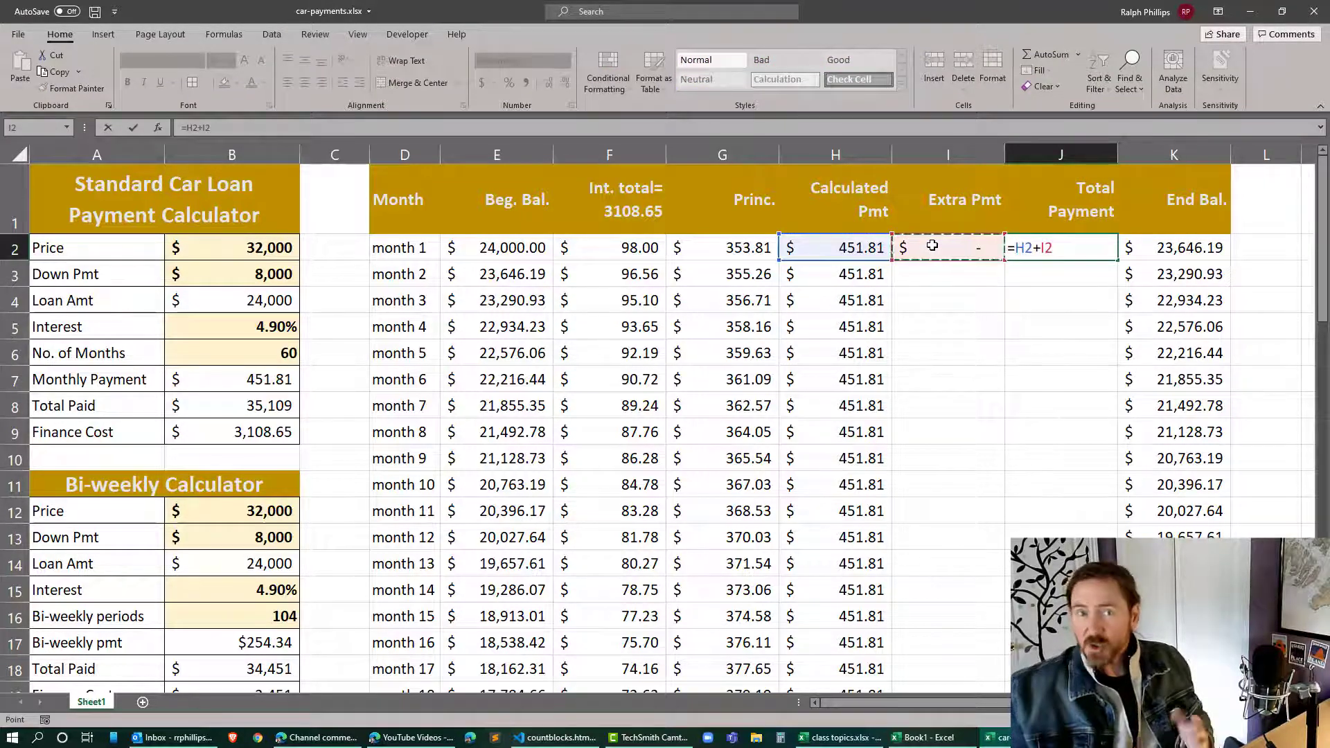
pyautogui.press('Return')
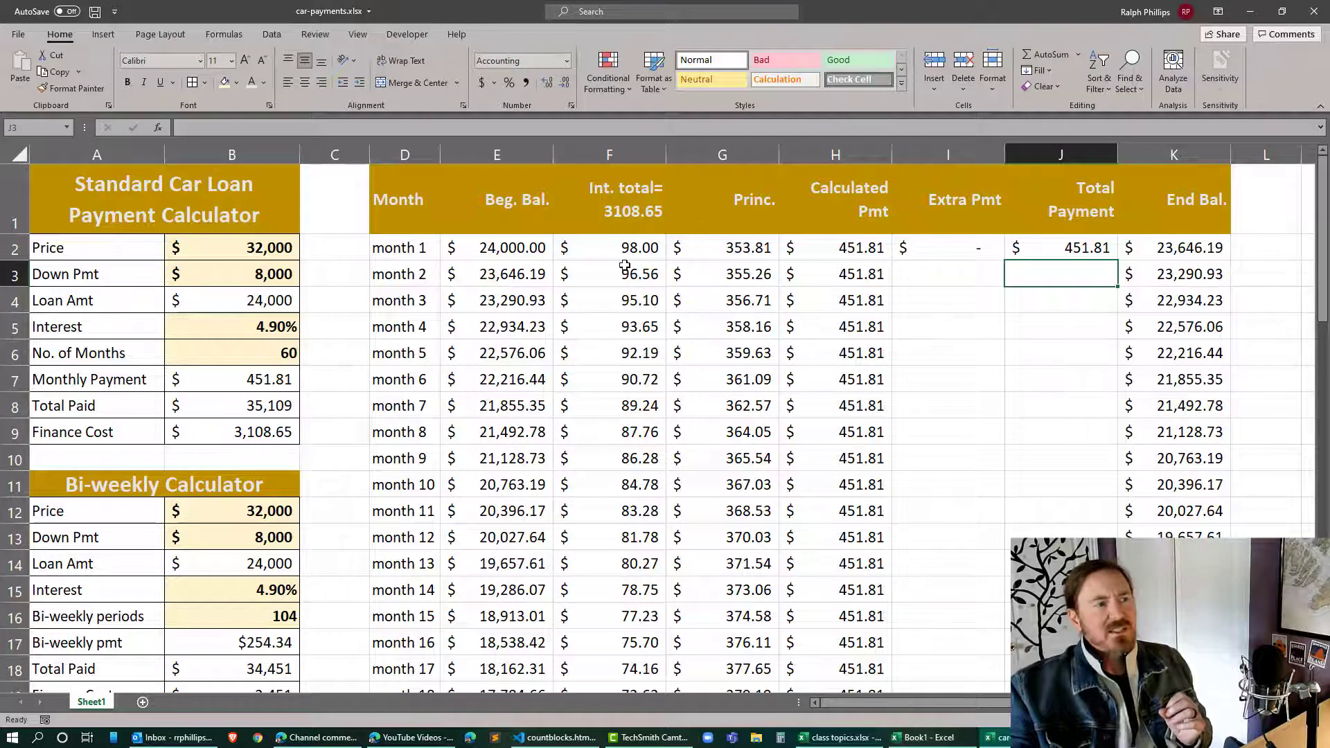
# Step: Base month 1's principal in G2 on the total payment by changing its formula to =J2-F2
pyautogui.click(740, 249)
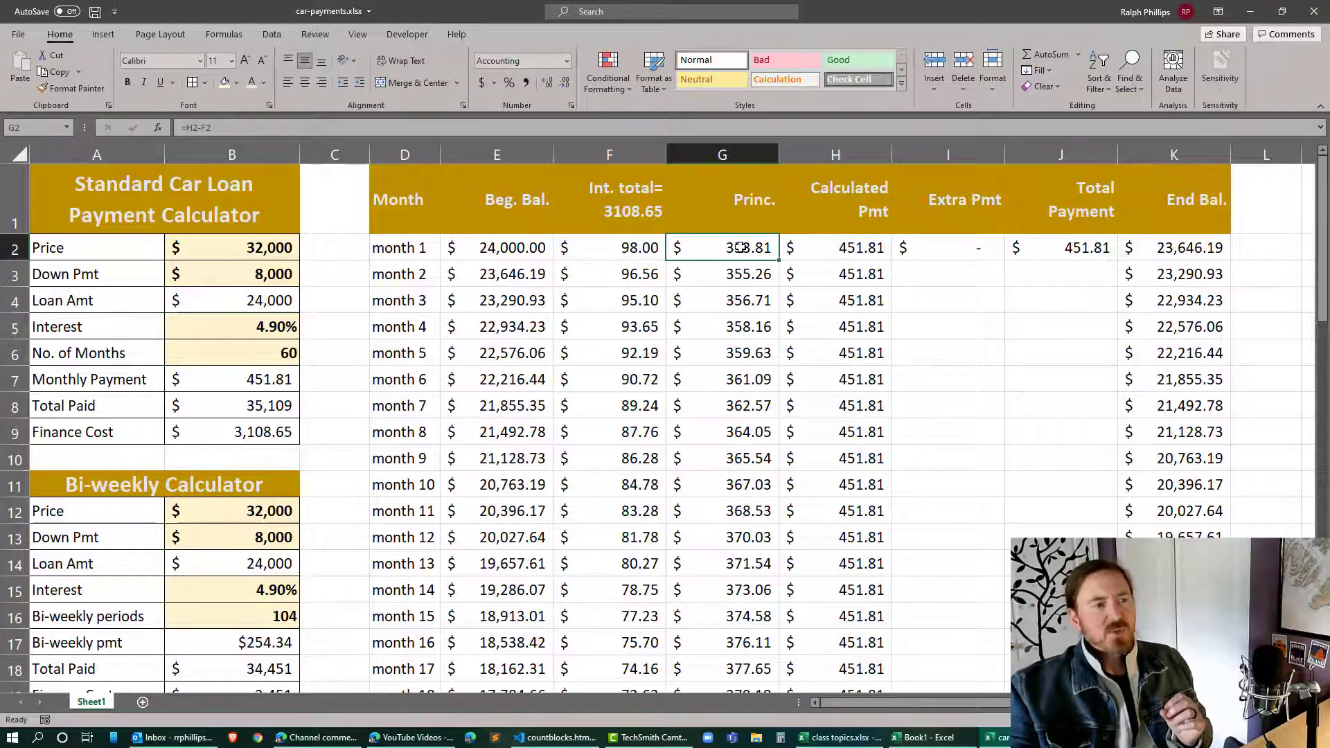
pyautogui.doubleClick(740, 247)
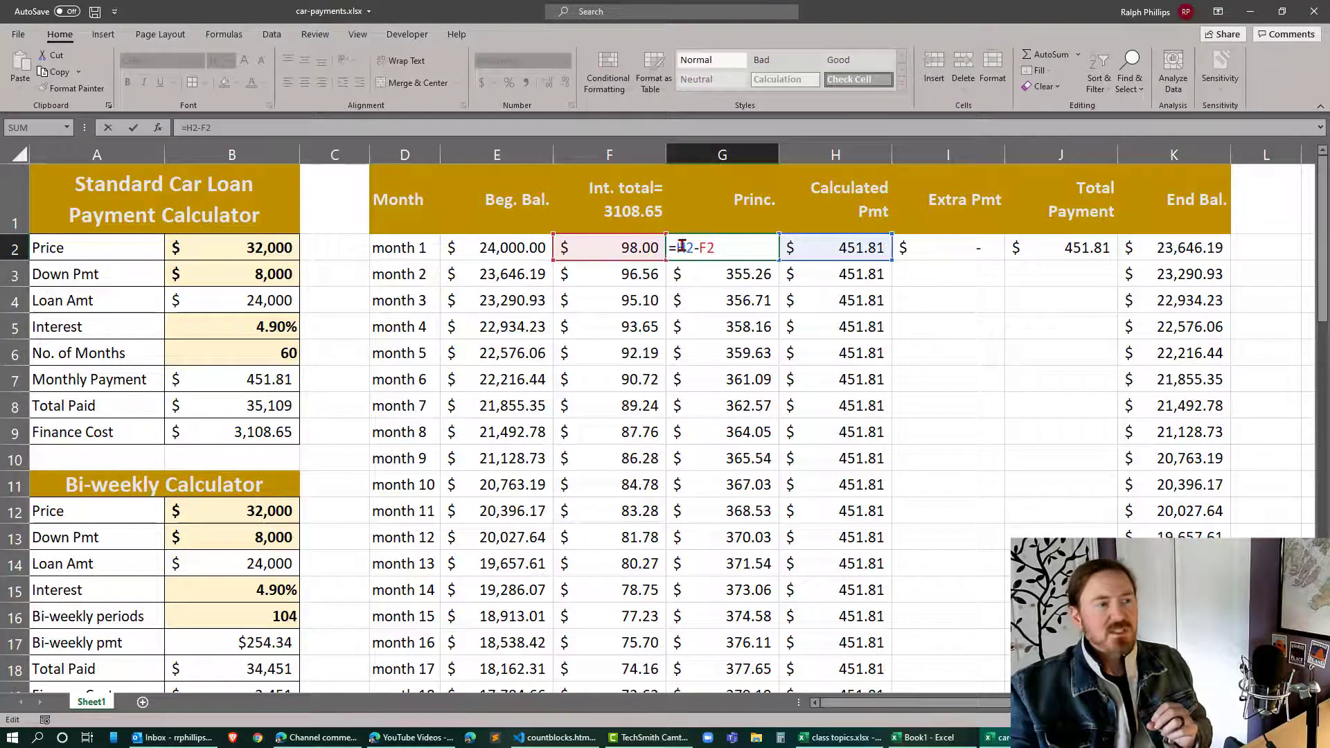
pyautogui.moveTo(680, 247); pyautogui.dragTo(697, 247)
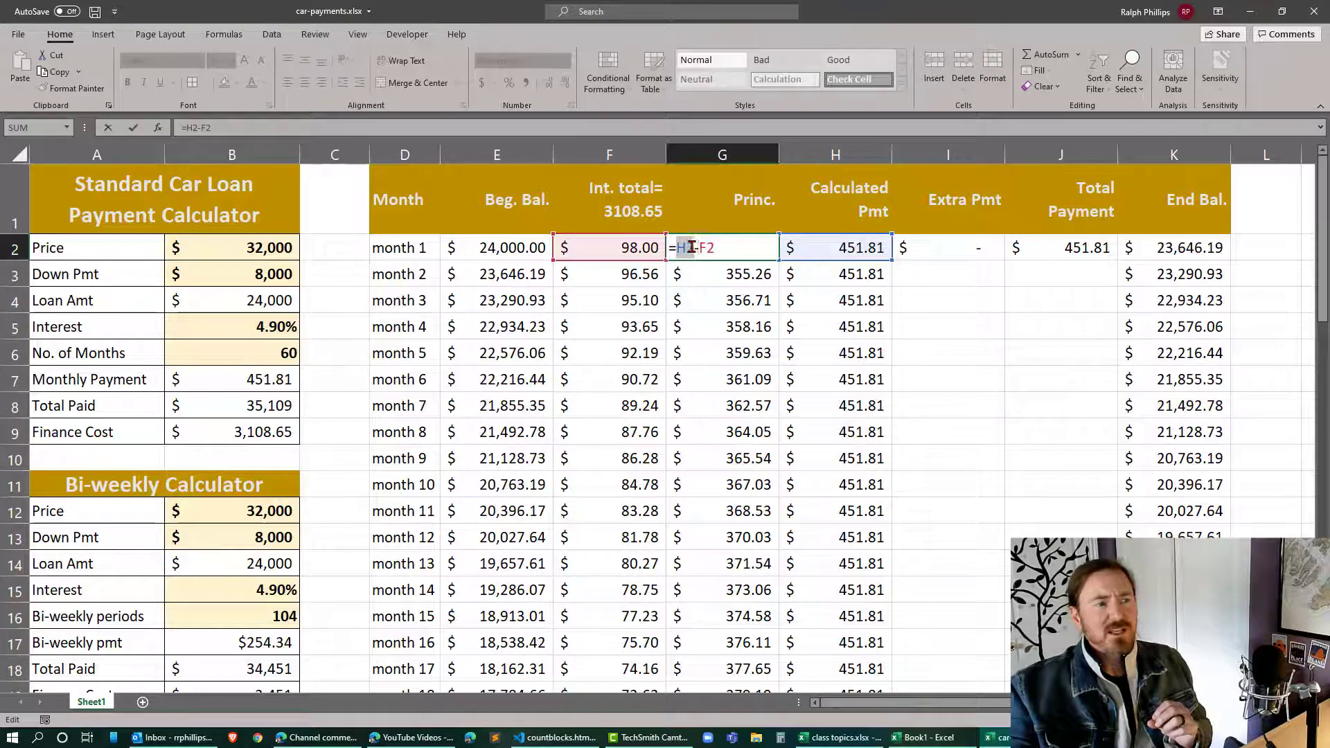
pyautogui.click(1078, 248)
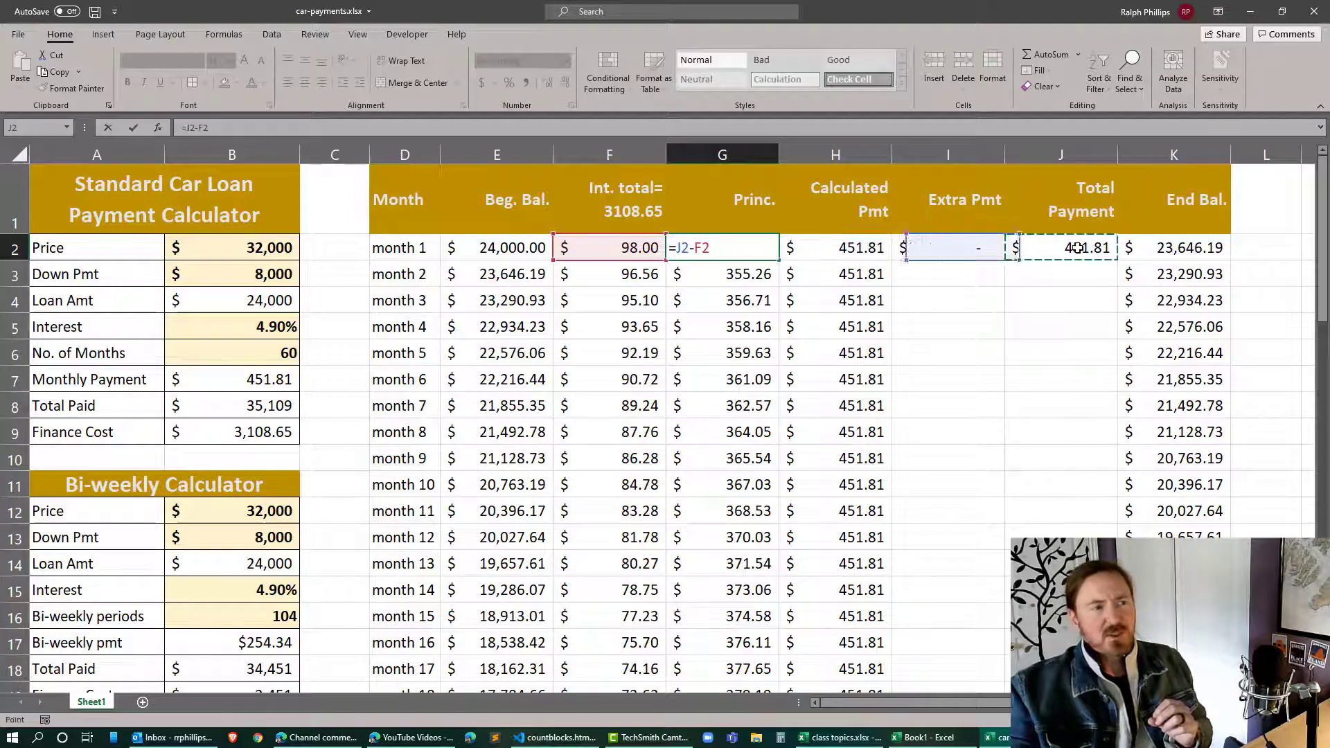
pyautogui.press('Return')
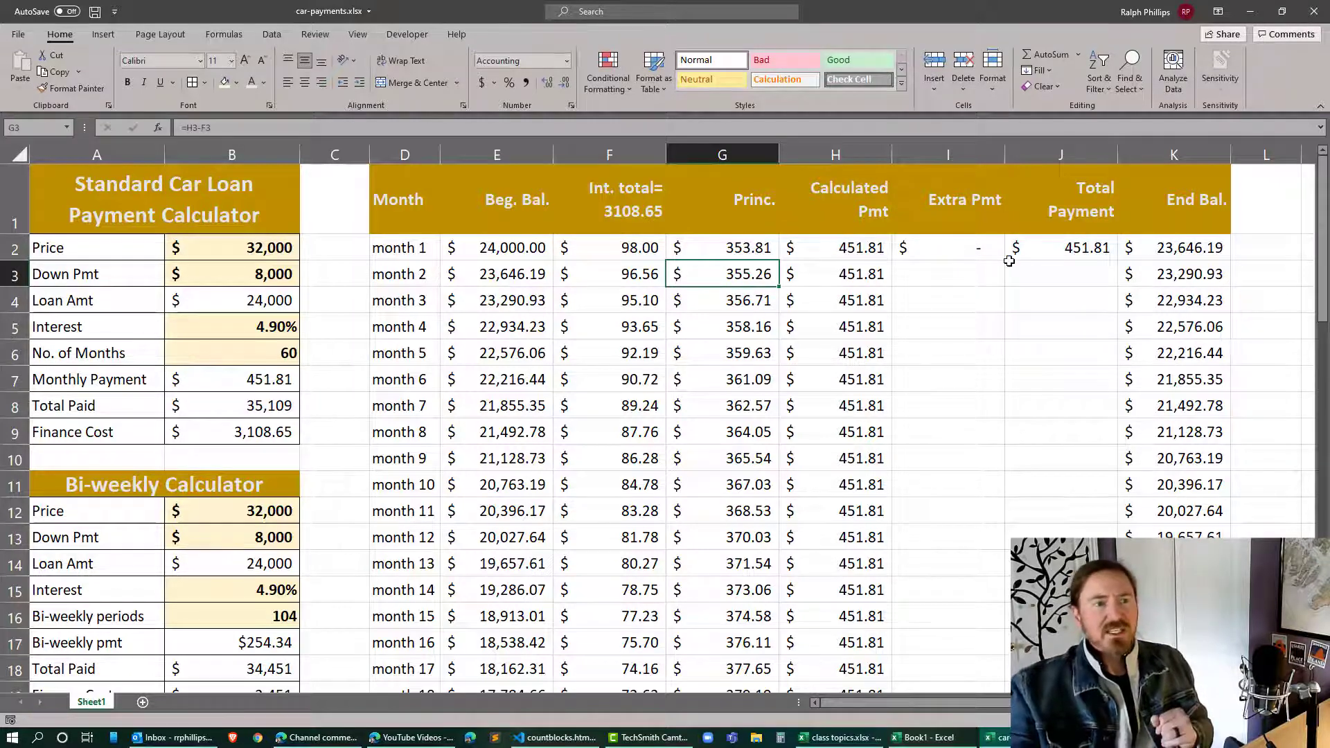
# Step: Test the schedule with an extra payment of 10000 for month 1 in I2
pyautogui.click(958, 243)
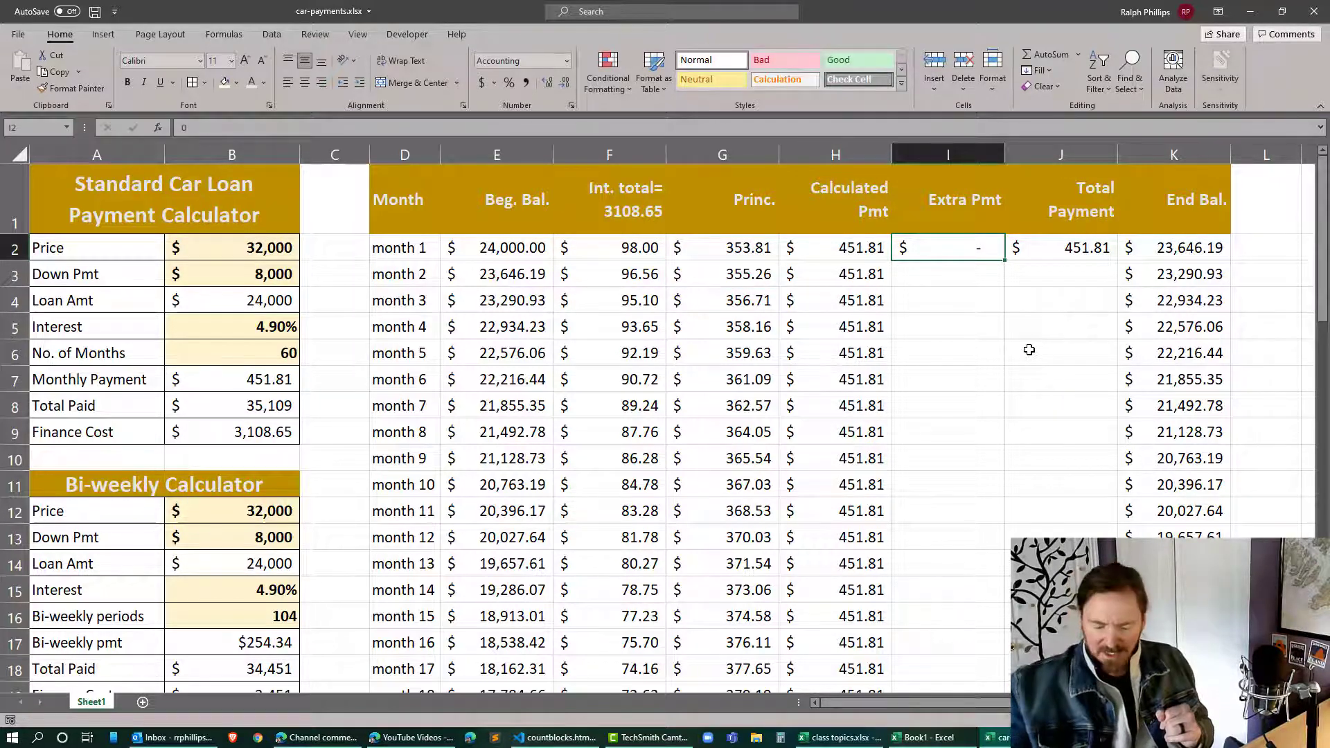
pyautogui.write('1000')
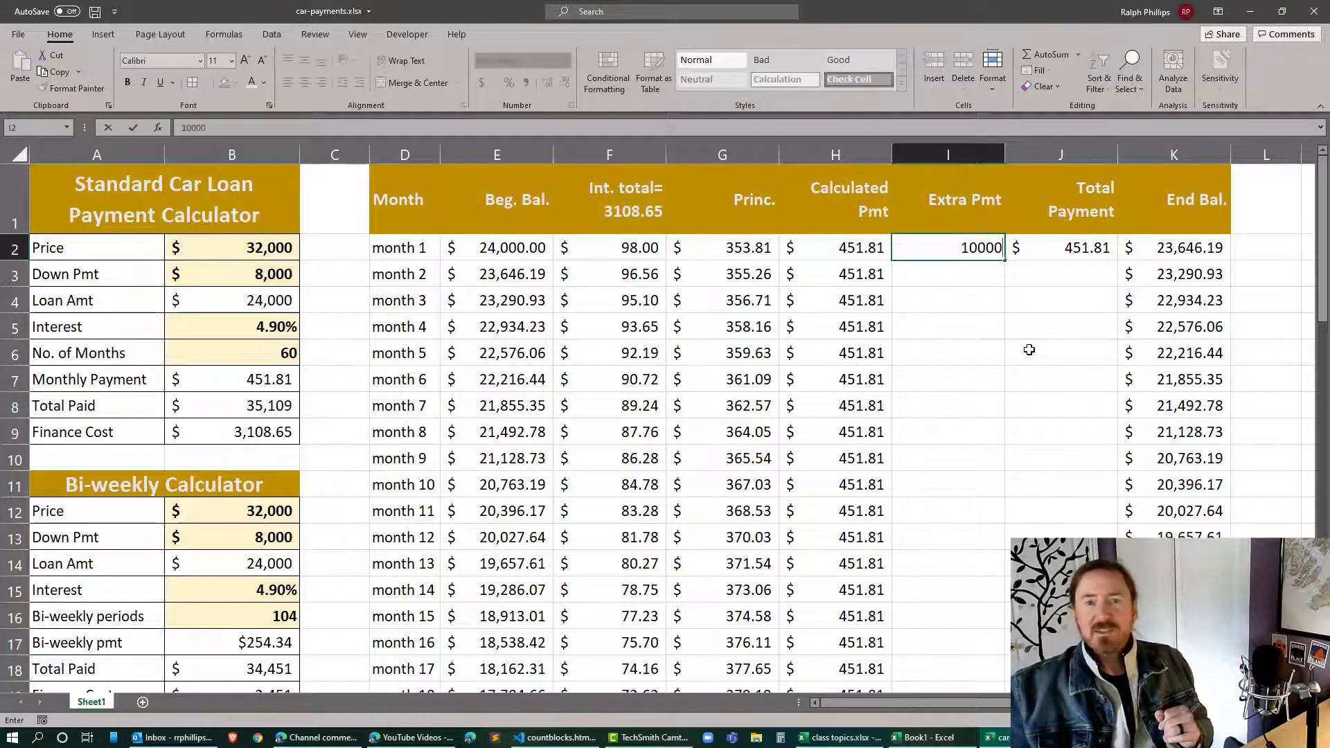
pyautogui.write('0')
pyautogui.press('Return')
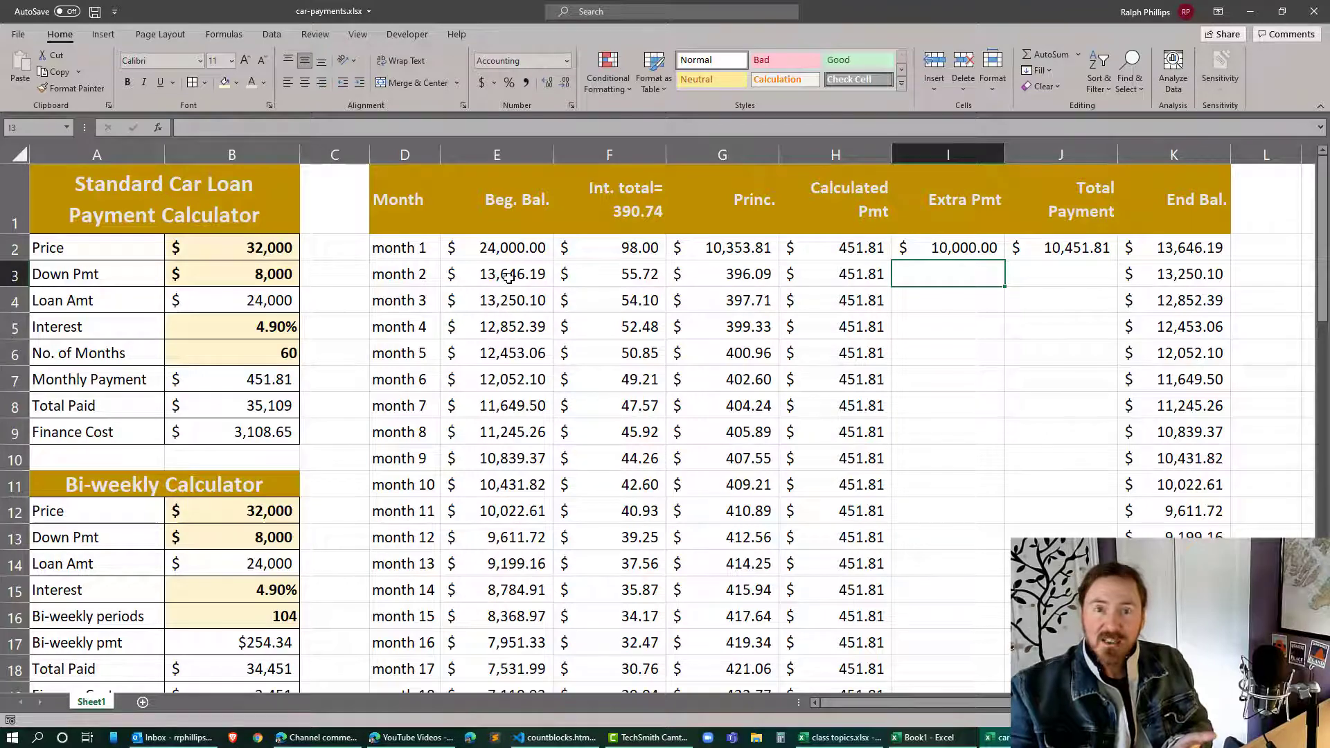
# Step: Reset month 1's extra payment in I2 to 0
pyautogui.click(987, 246)
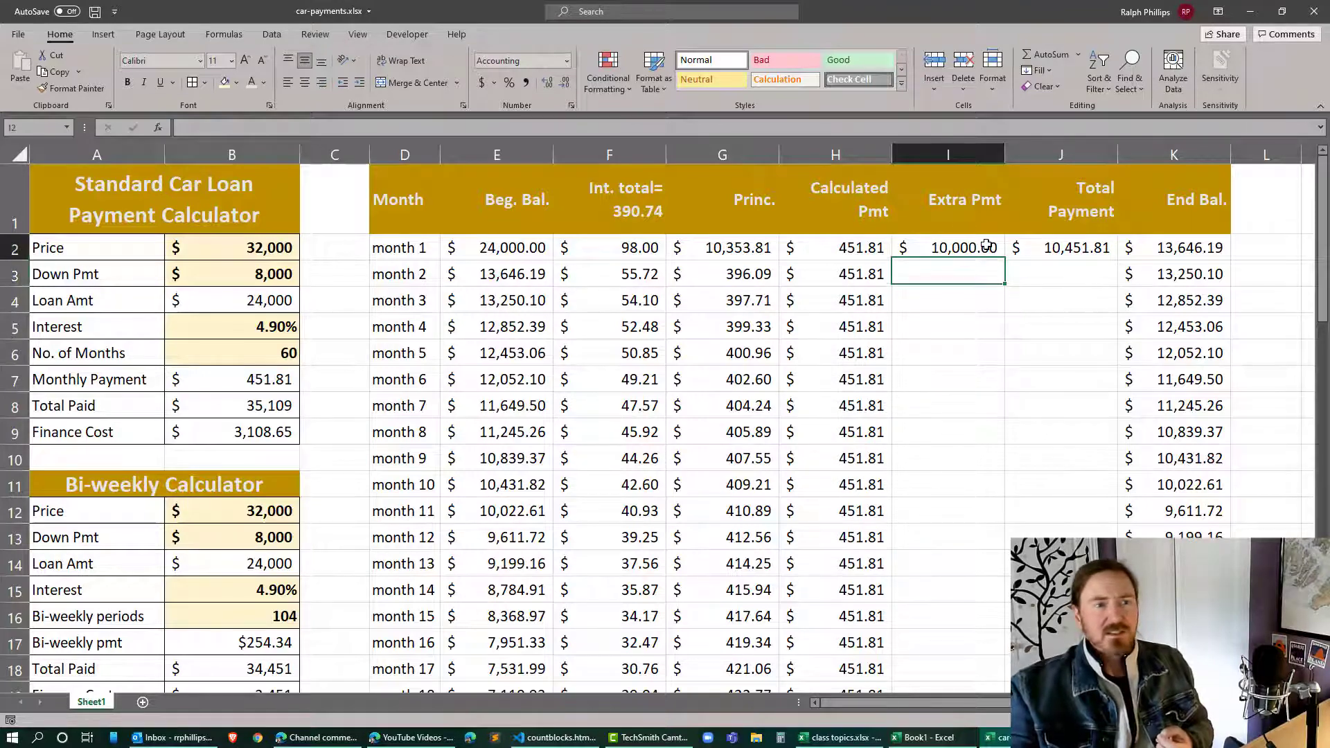
pyautogui.doubleClick(987, 246)
pyautogui.press('BackSpace')
pyautogui.press('BackSpace')
pyautogui.press('BackSpace')
pyautogui.press('BackSpace')
pyautogui.press('BackSpace')
pyautogui.write('0')
pyautogui.hotkey('ctrl', 'Return')
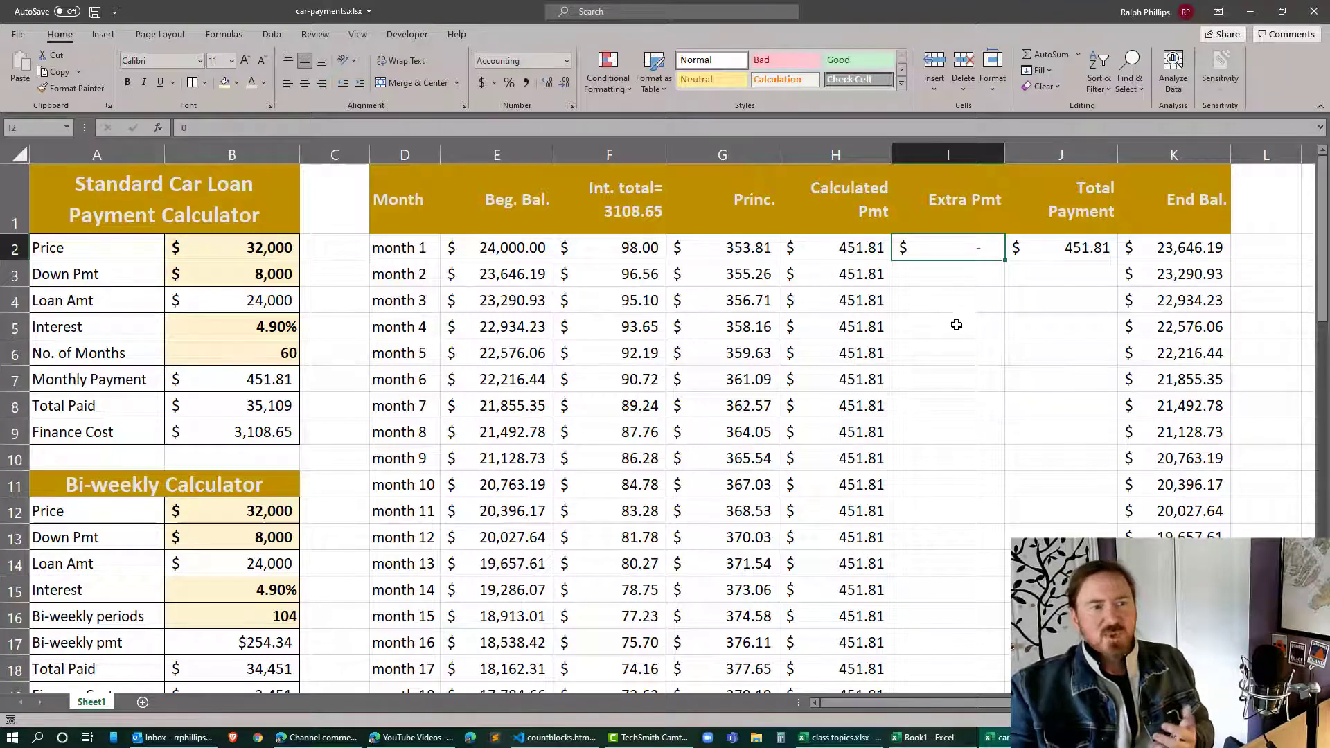
# Step: Link month 2's extra payment in I3 to the cell above with =I2
pyautogui.click(954, 282)
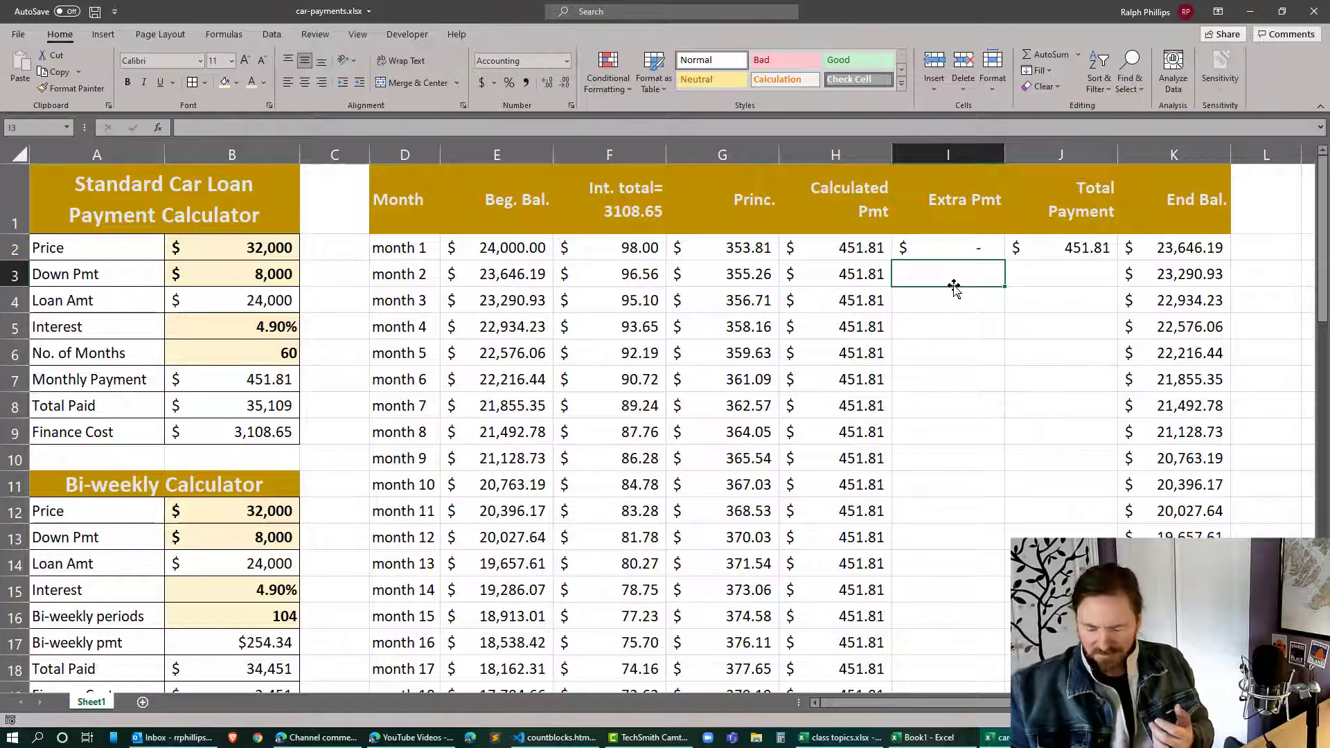
pyautogui.write('=')
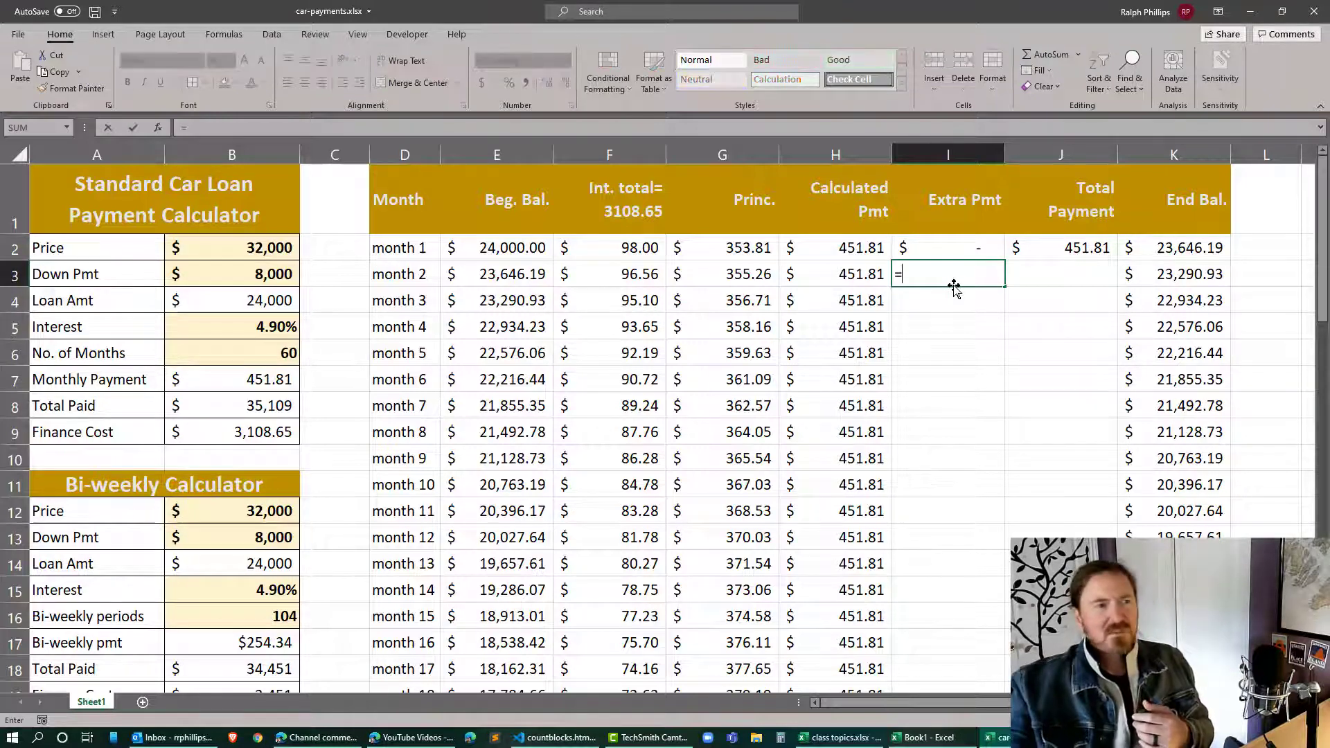
pyautogui.click(969, 247)
pyautogui.press('Return')
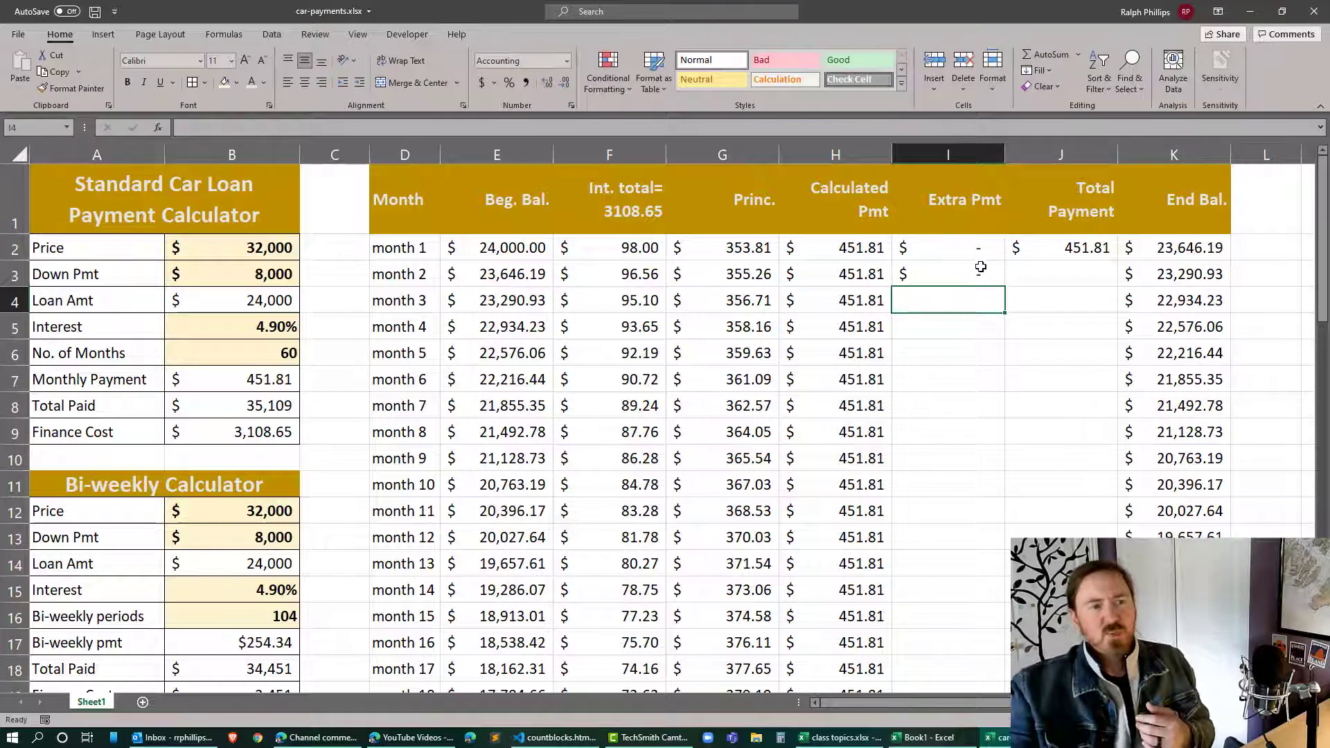
# Step: Fill the extra payment formula from I3 and the total payment formula from J2 down through month 60
pyautogui.click(980, 269)
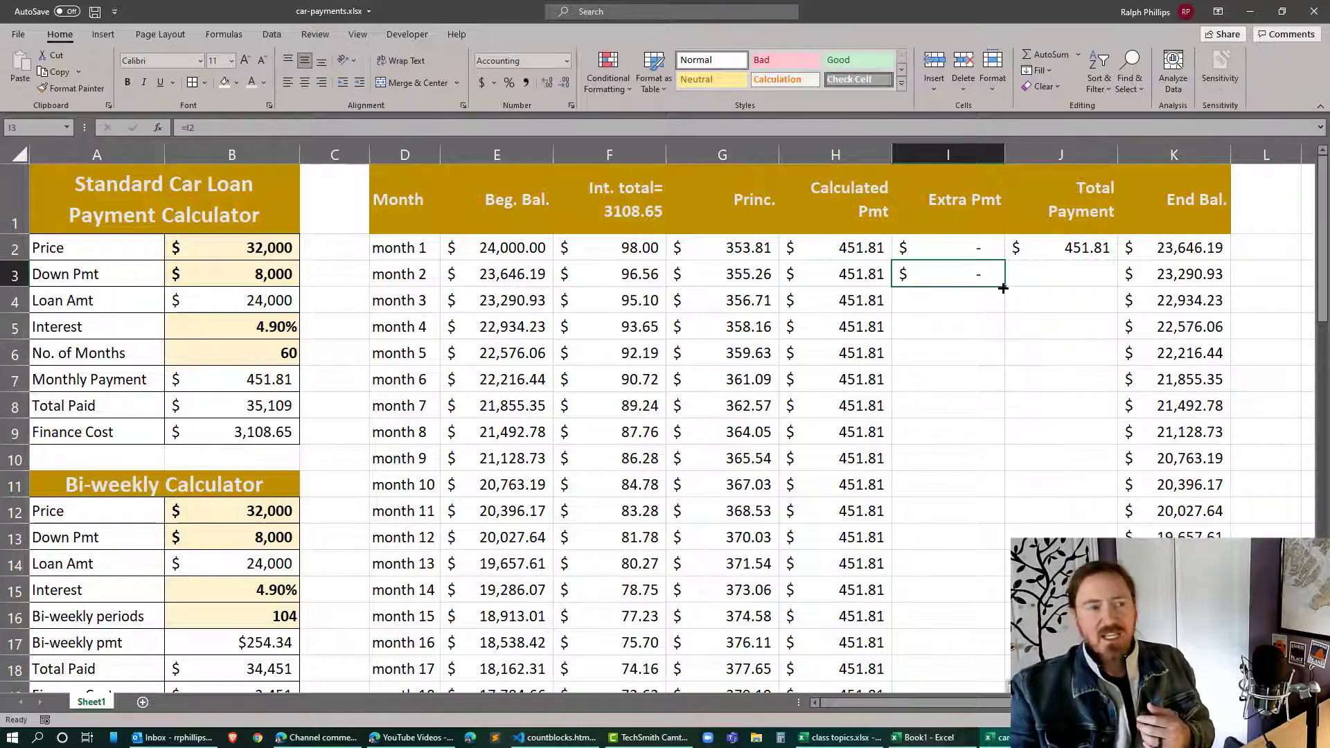
pyautogui.doubleClick(1003, 288)
pyautogui.click(1093, 246)
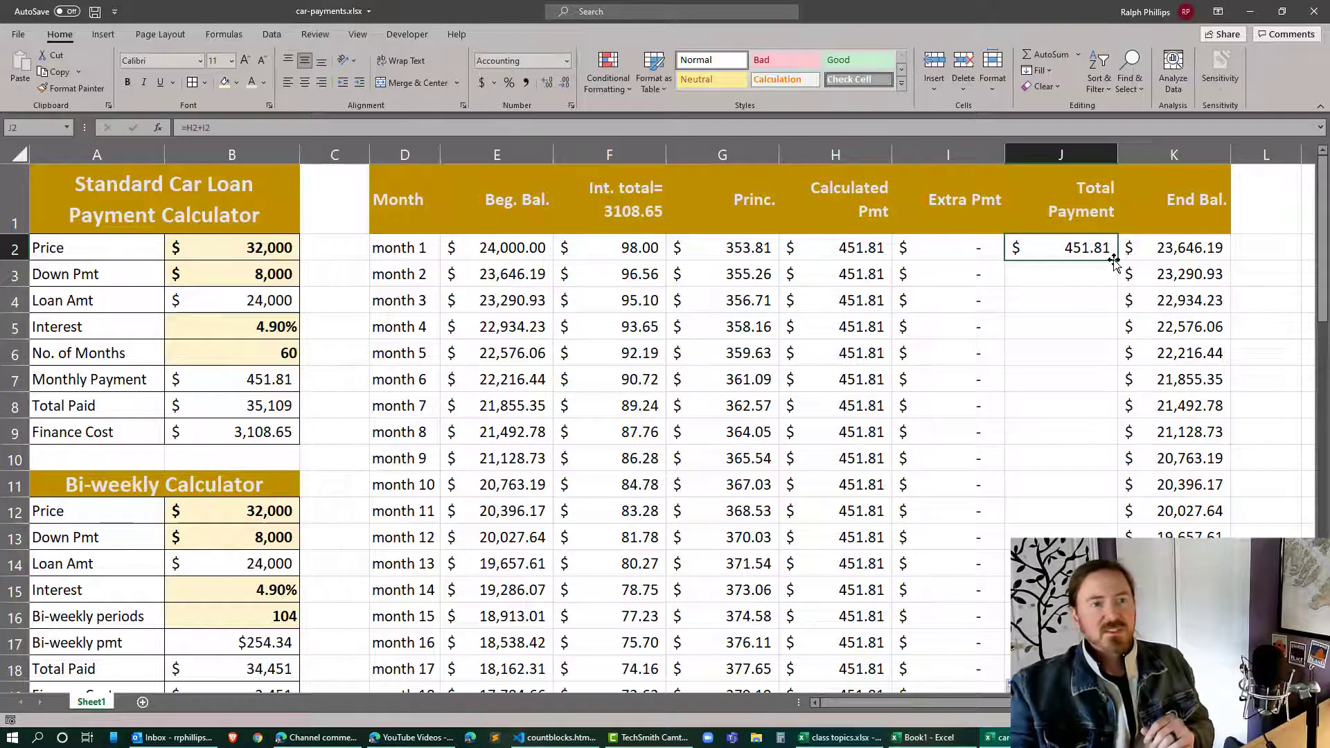
pyautogui.doubleClick(1117, 258)
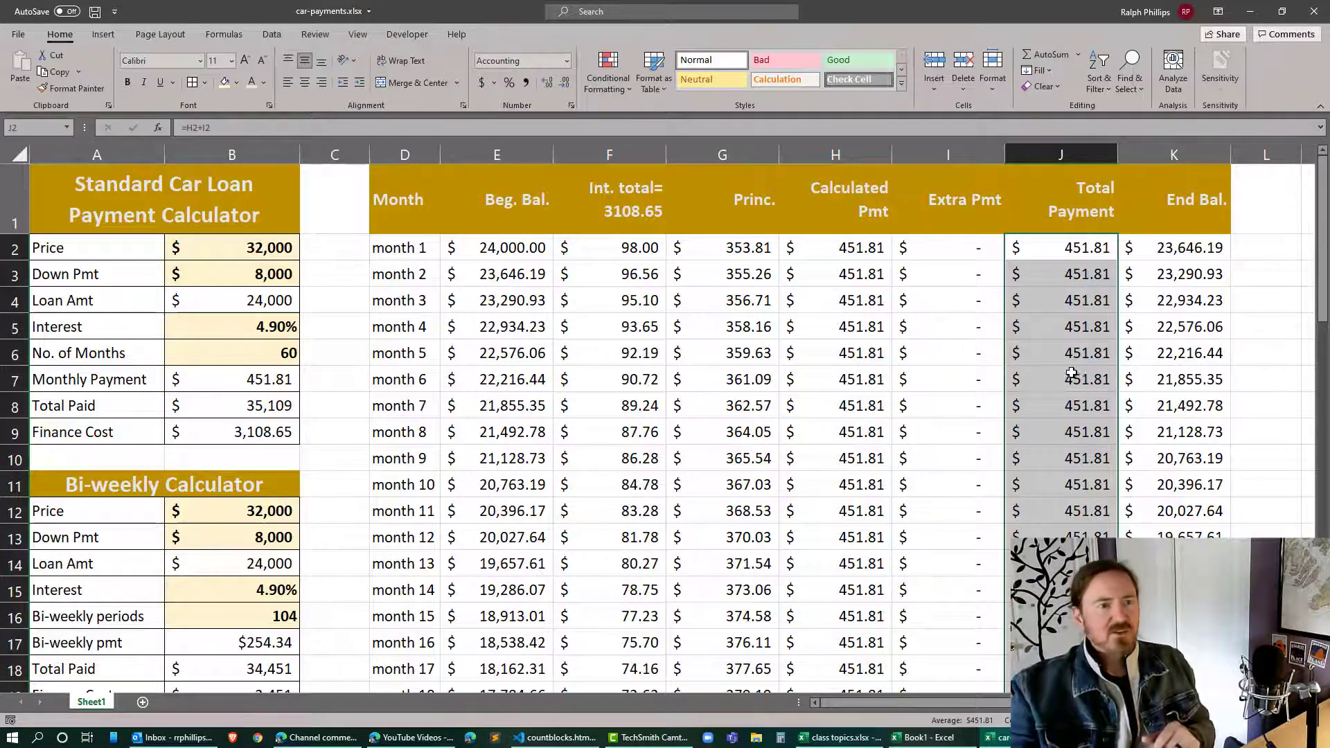
# Step: Copy the principal formula =J2-F2 from G2 down the Princ. column through month 60
pyautogui.click(718, 253)
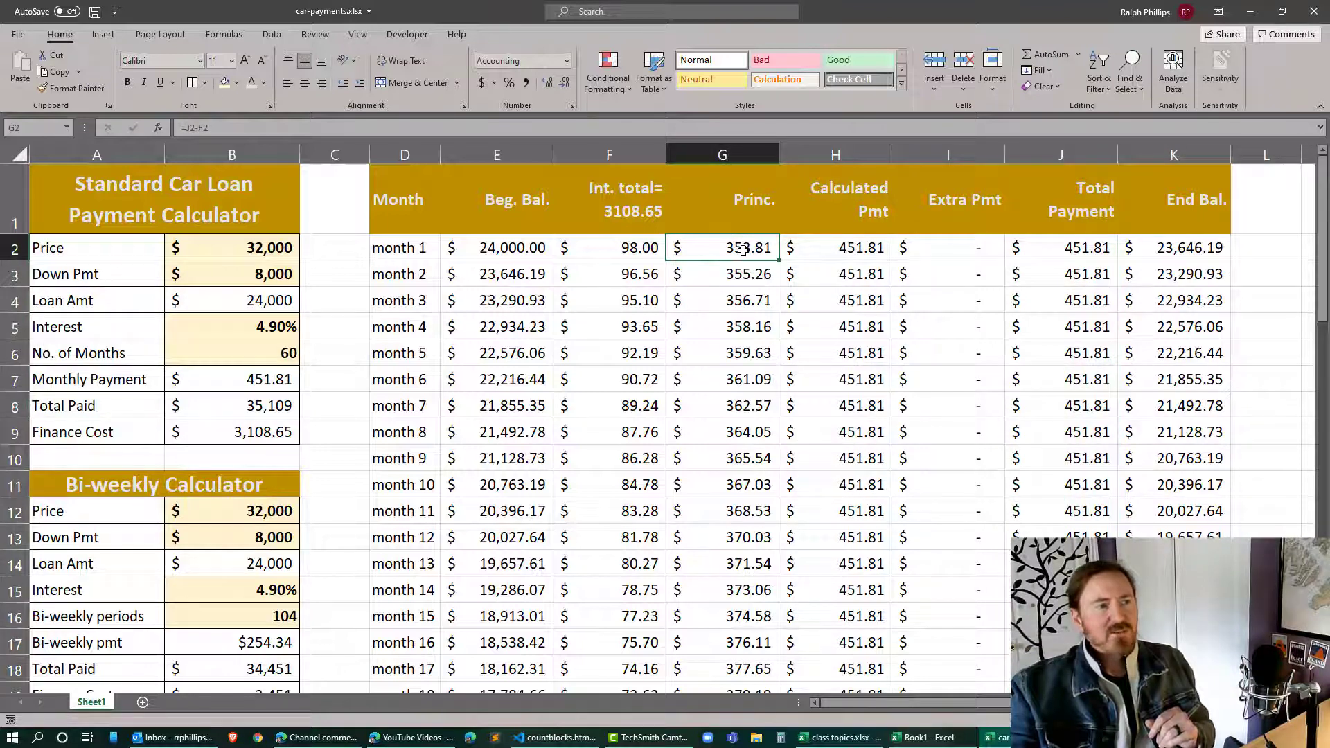
pyautogui.doubleClick(743, 251)
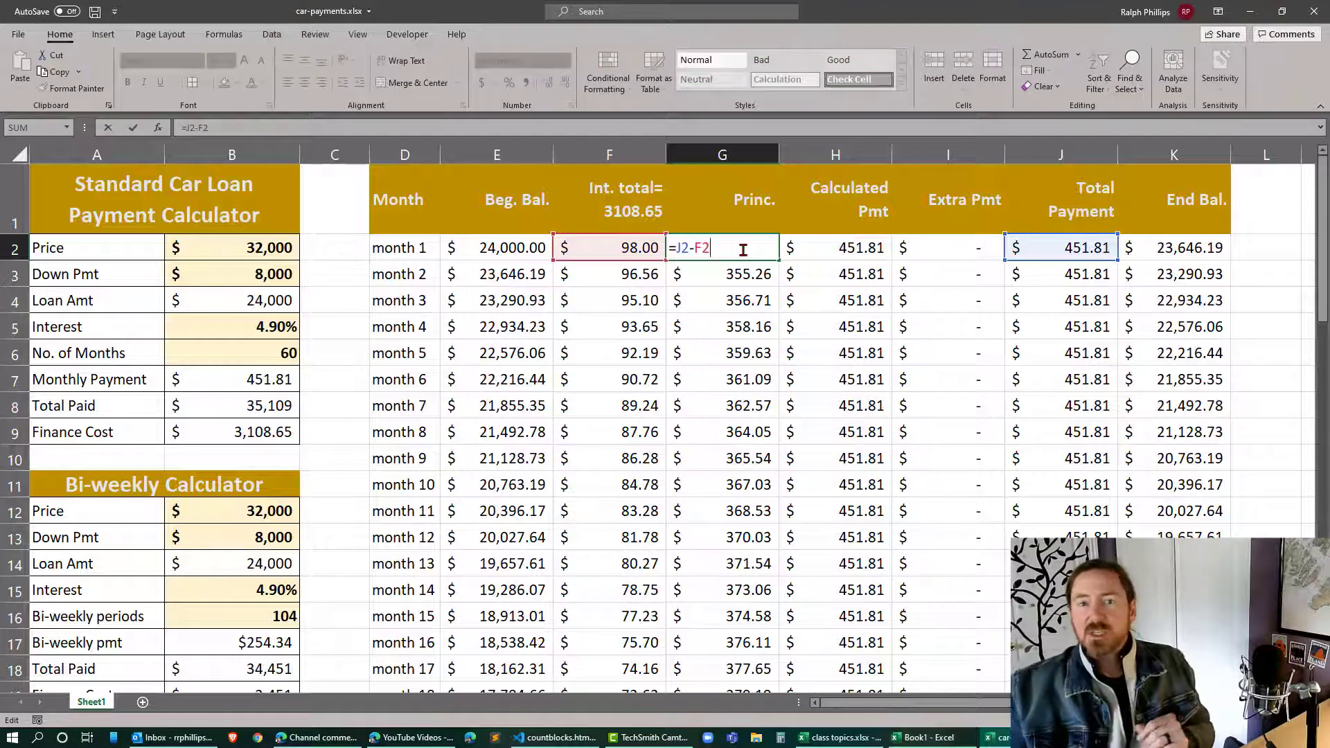
pyautogui.press('Return')
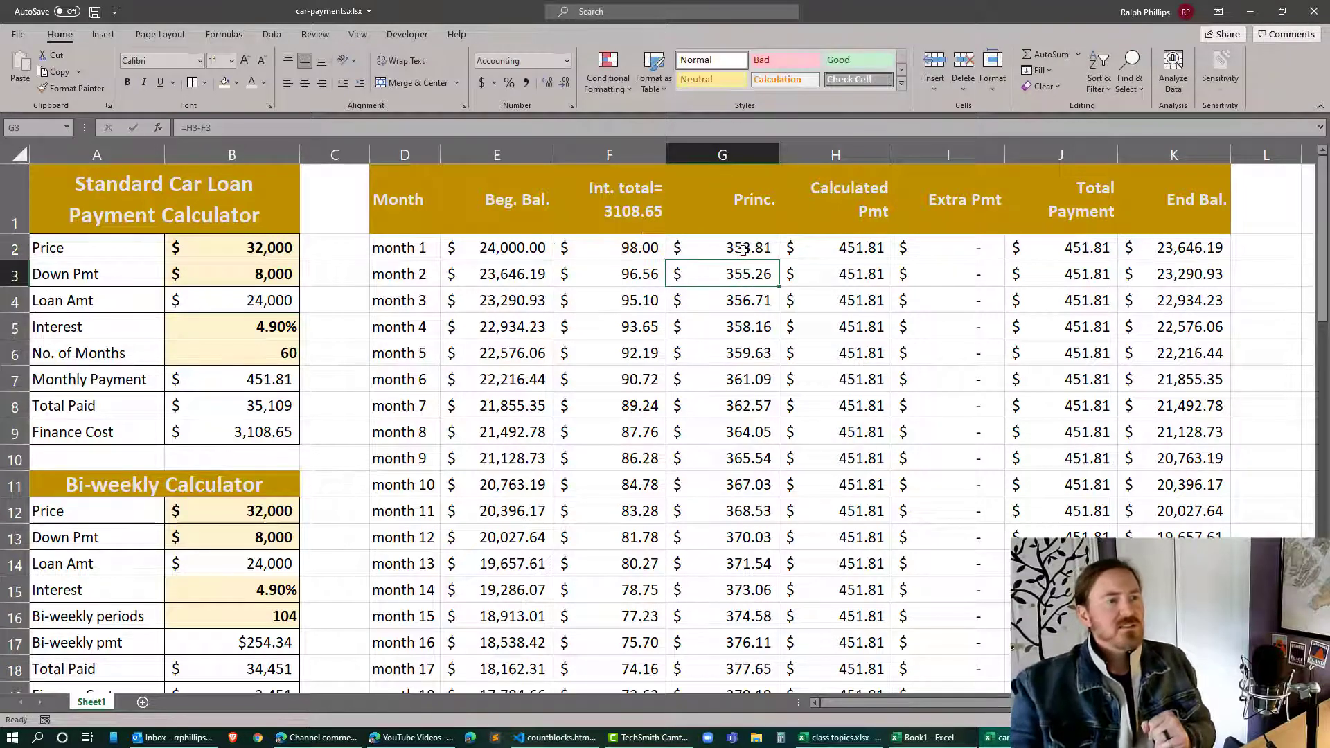
pyautogui.click(742, 250)
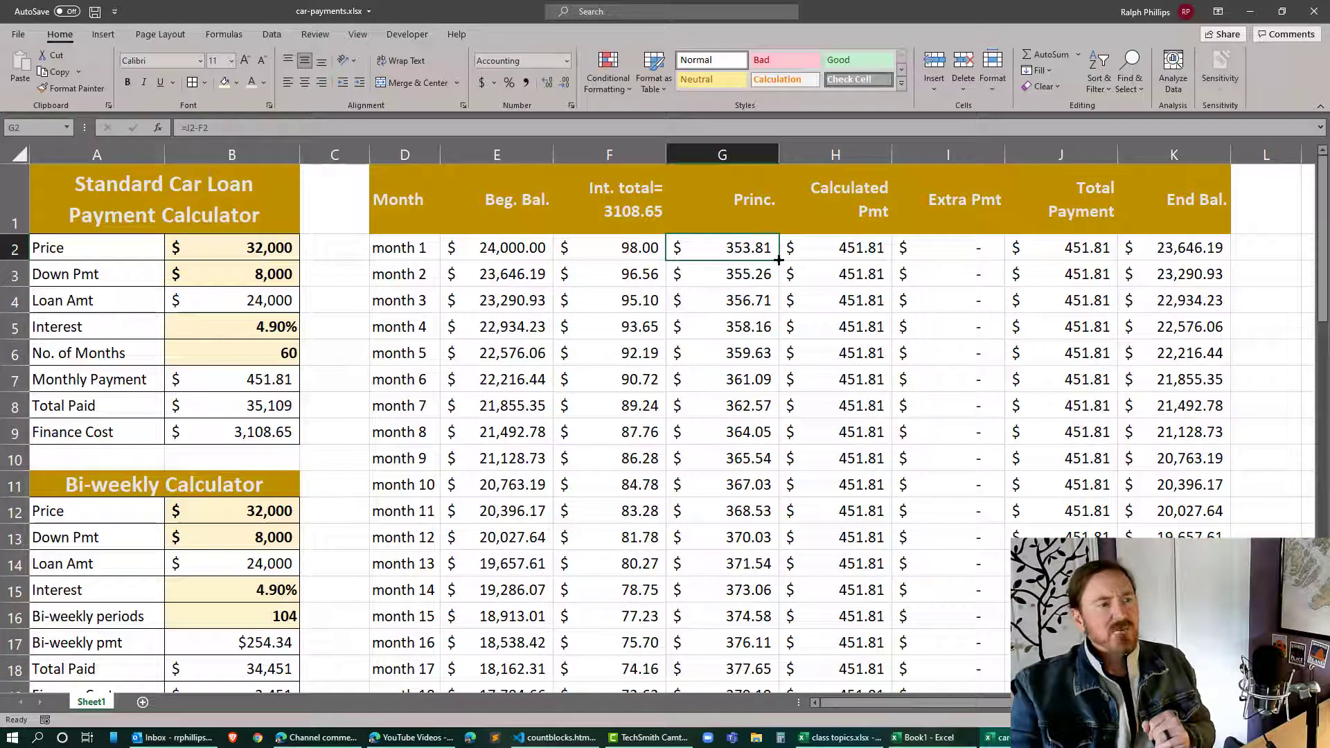
pyautogui.doubleClick(779, 259)
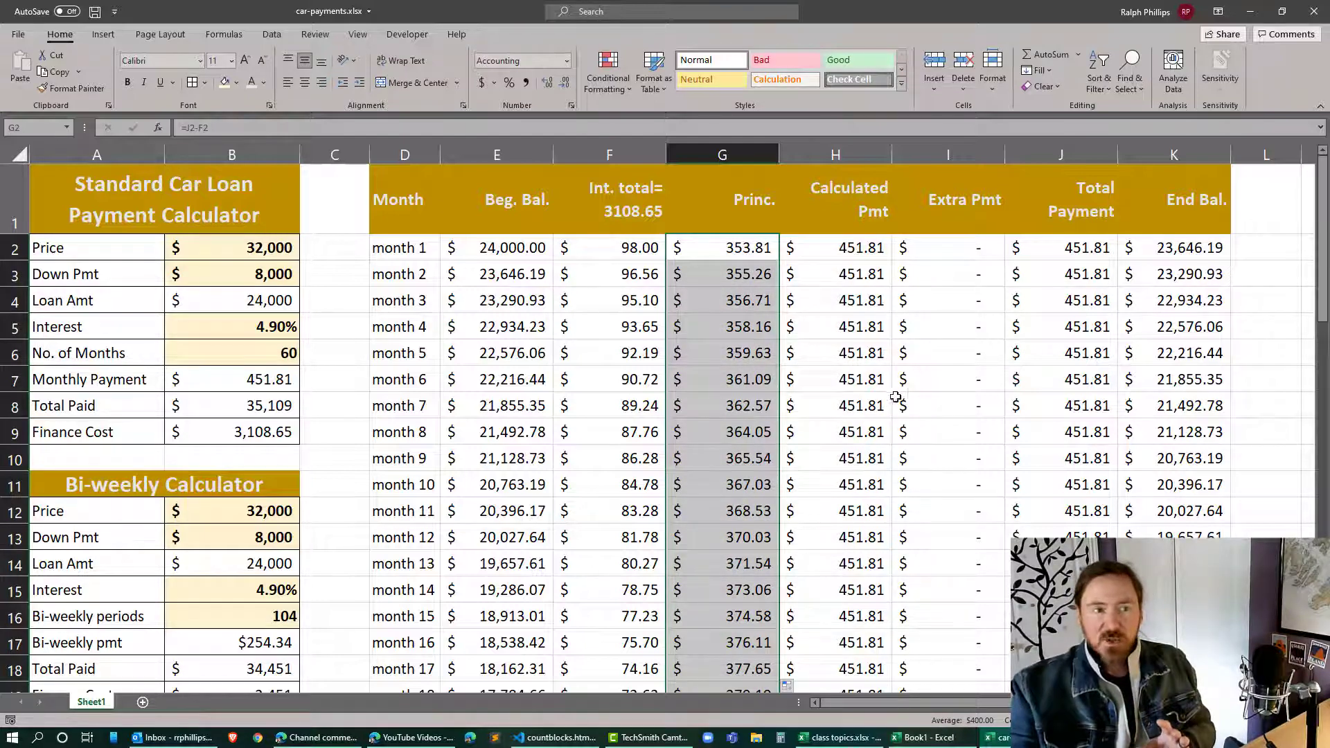
pyautogui.scroll(-17, 1095, 423)
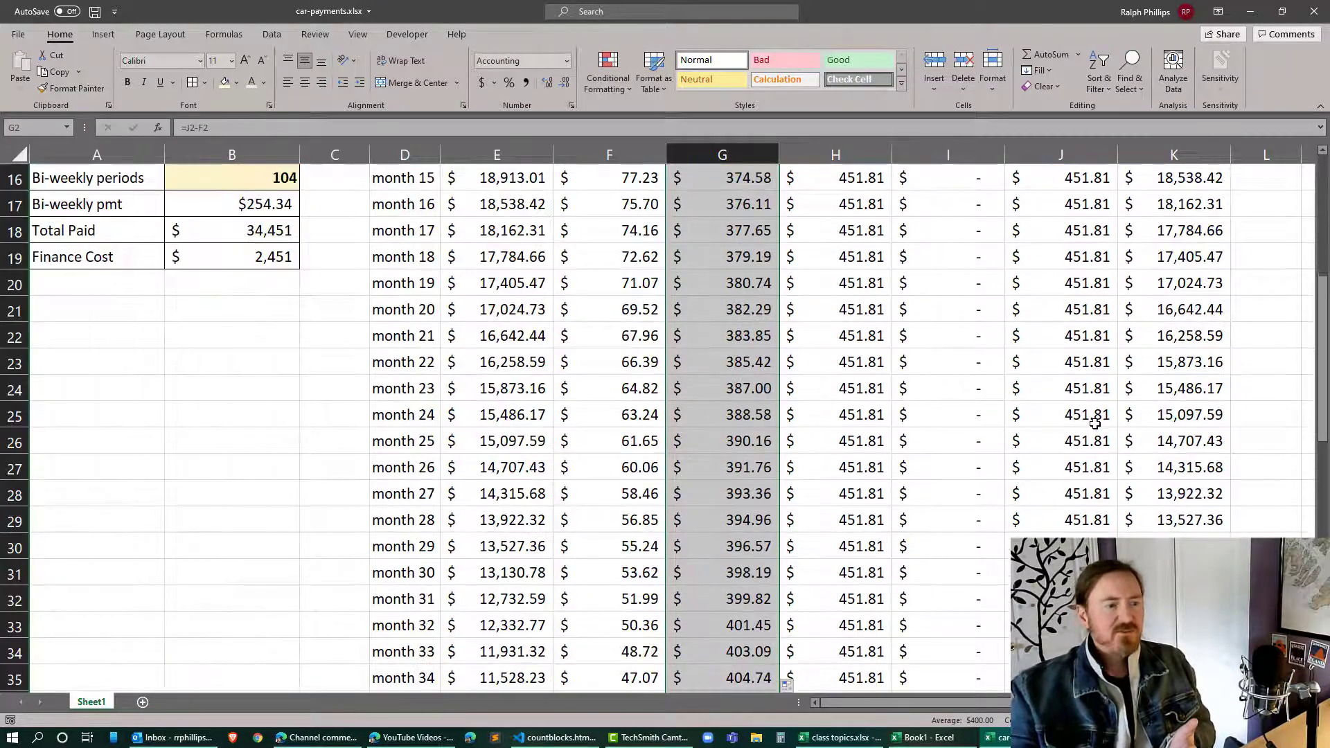
pyautogui.scroll(-2, 1094, 424)
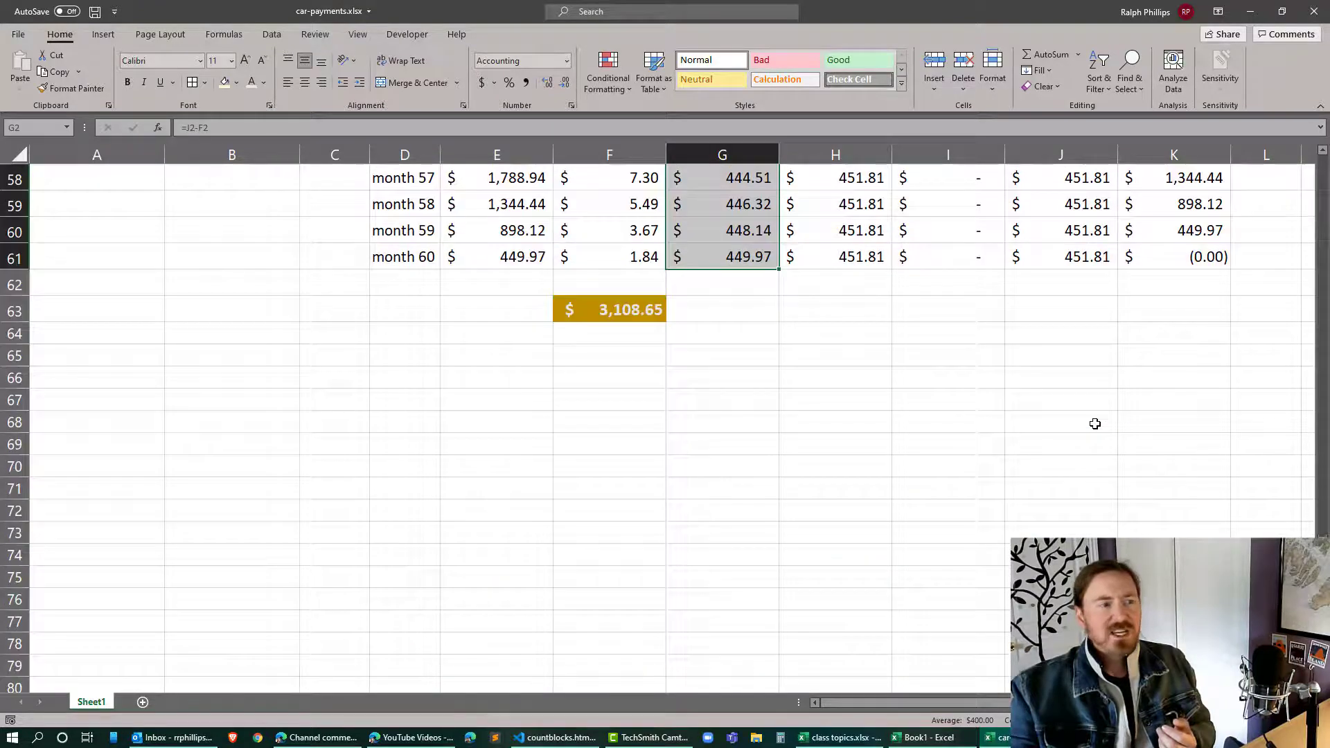
# Step: Check month 60's ending balance in K61 and the extra and calculated payment cells in the first months
pyautogui.click(1002, 281)
pyautogui.click(1157, 261)
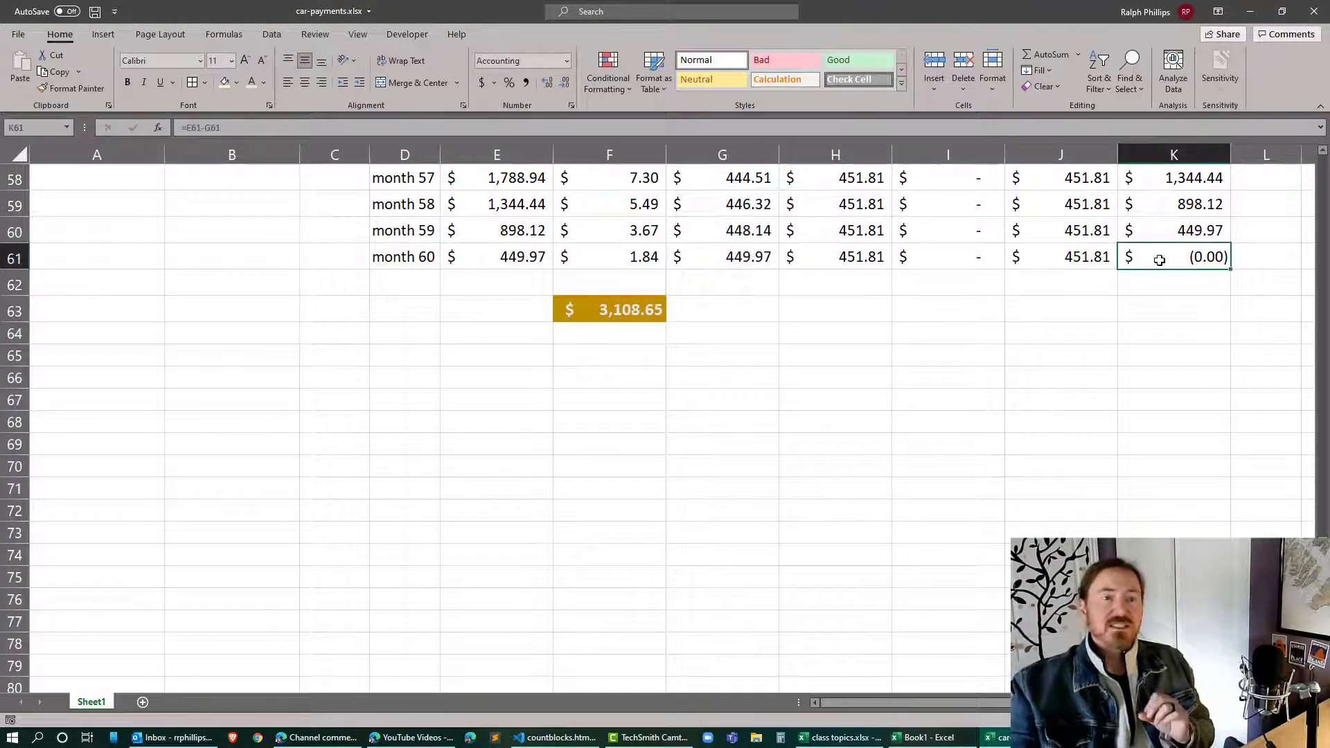
pyautogui.scroll(10, 1007, 259)
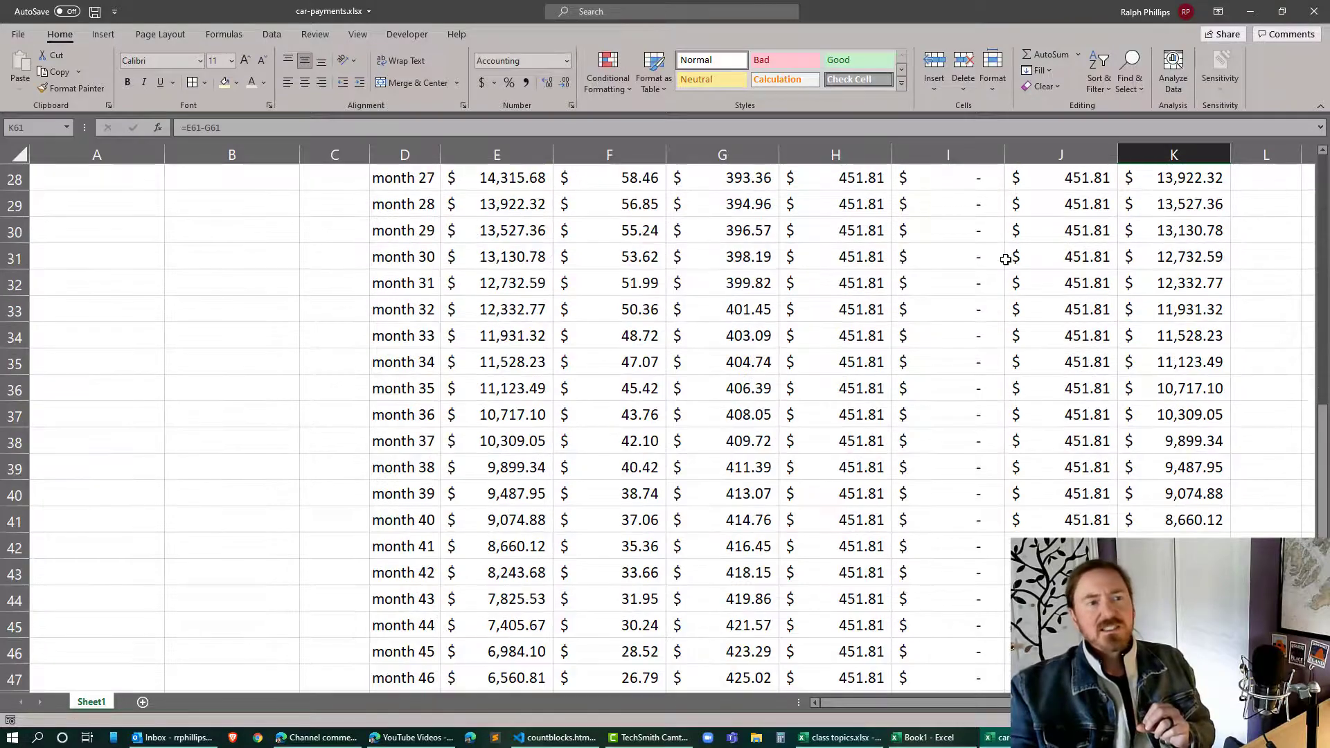
pyautogui.scroll(9, 1006, 259)
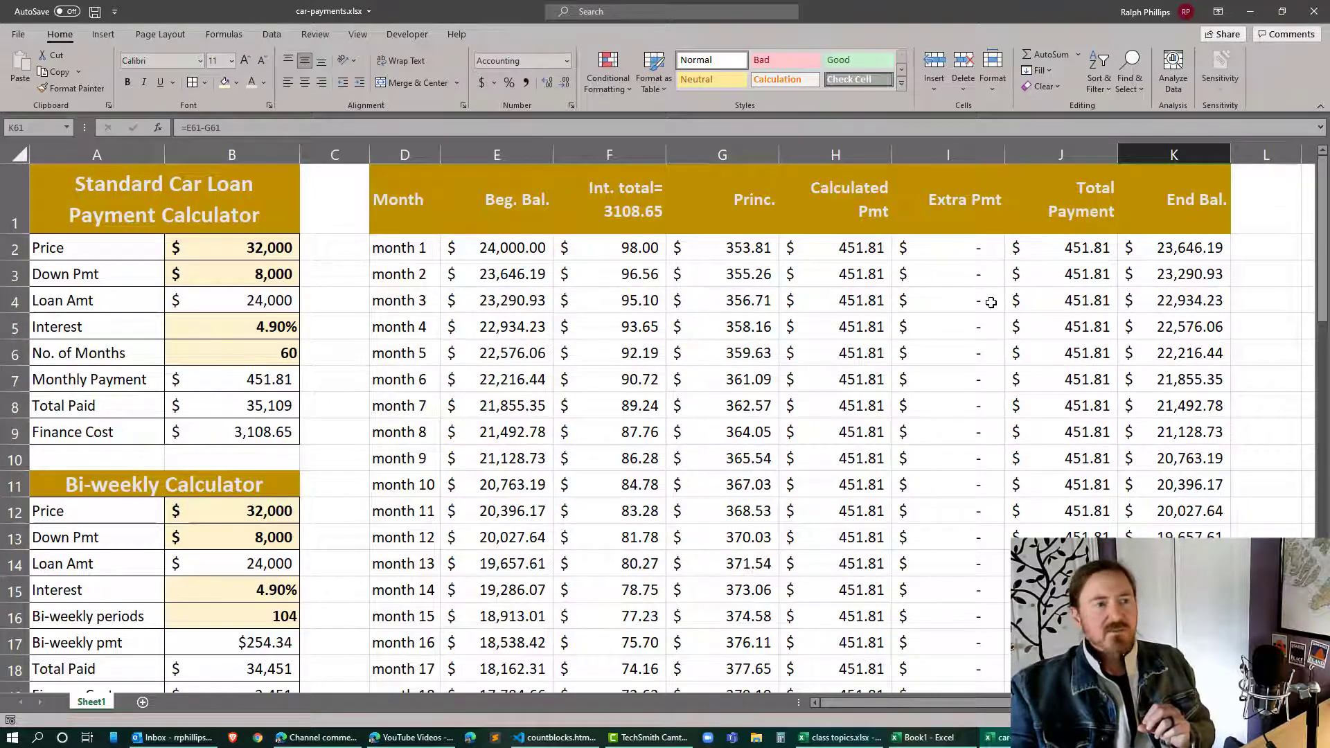
pyautogui.click(964, 308)
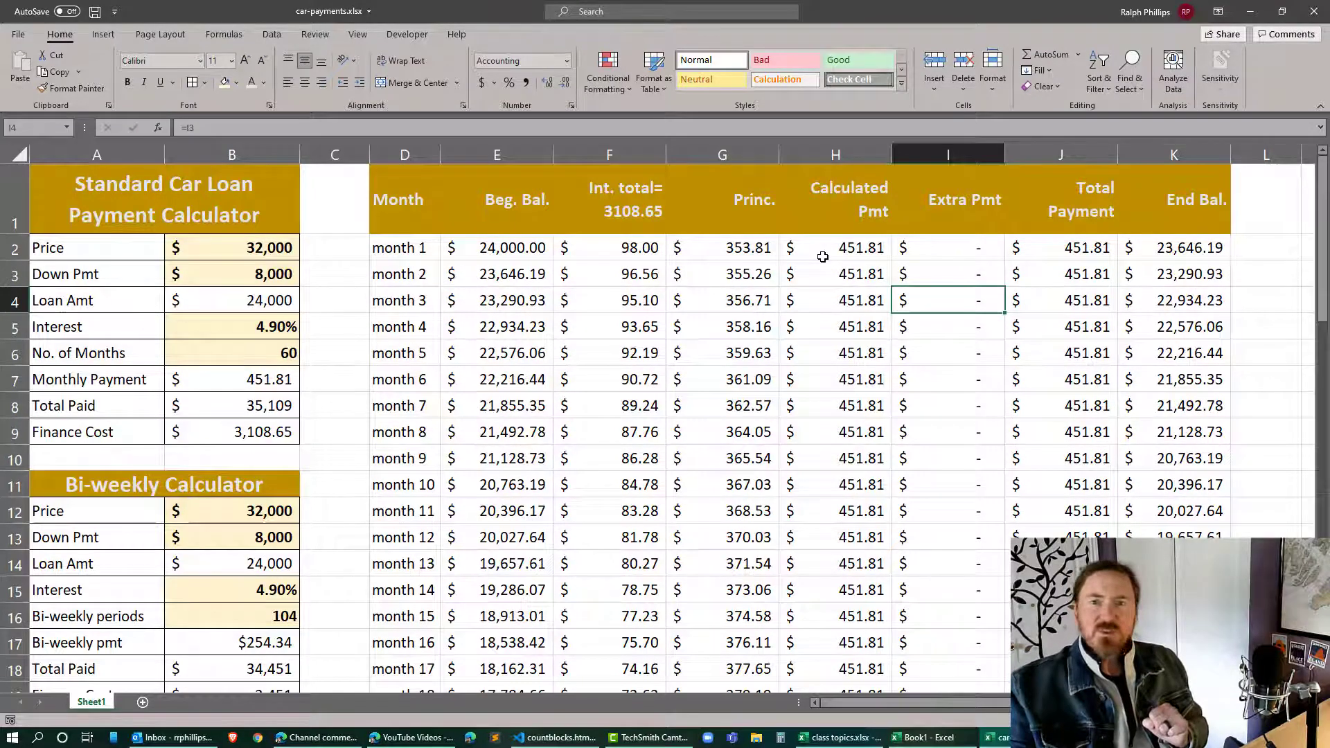
pyautogui.click(954, 350)
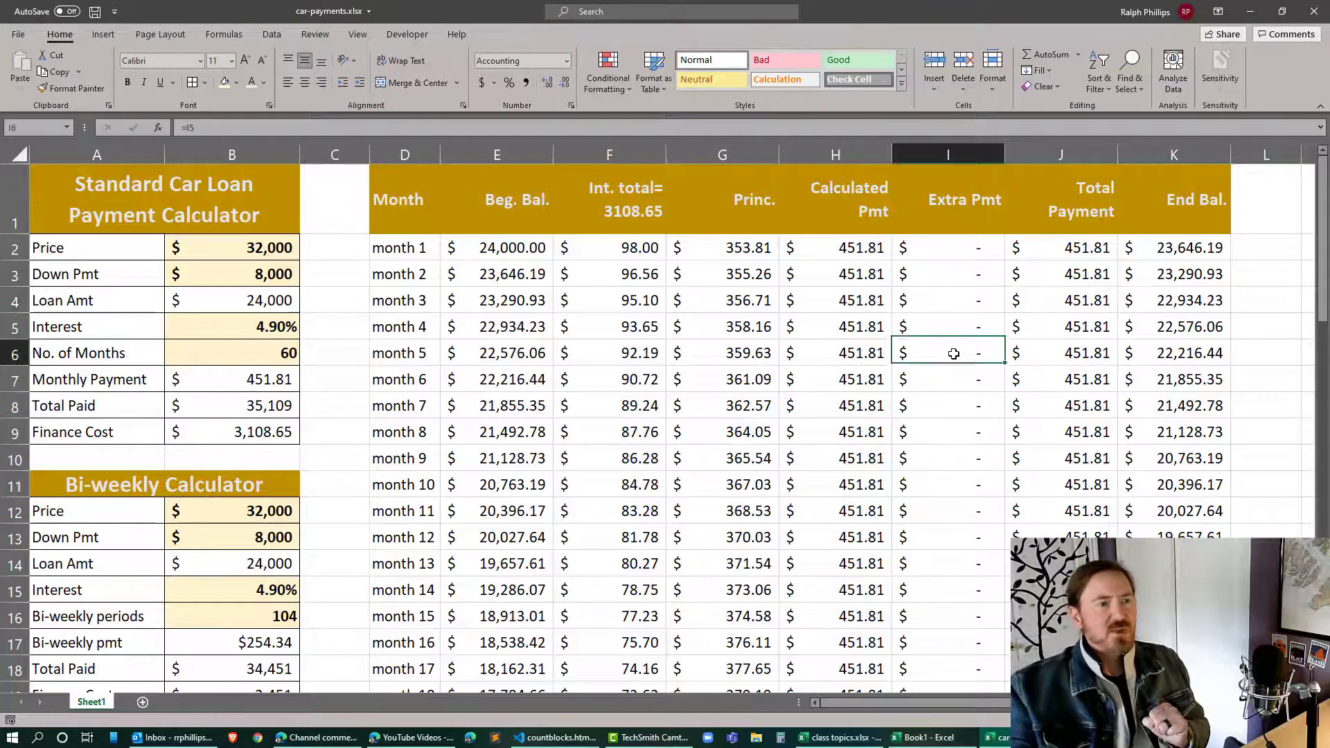
pyautogui.click(829, 247)
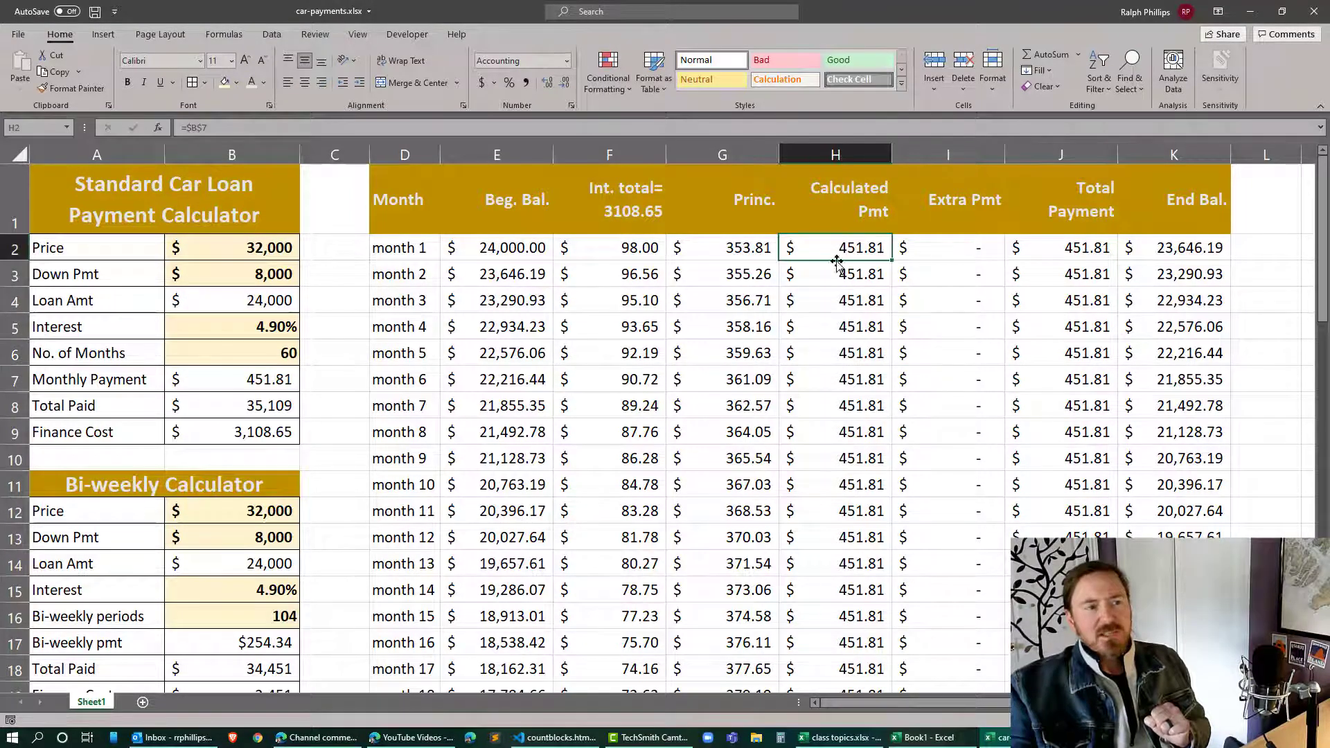
pyautogui.click(934, 290)
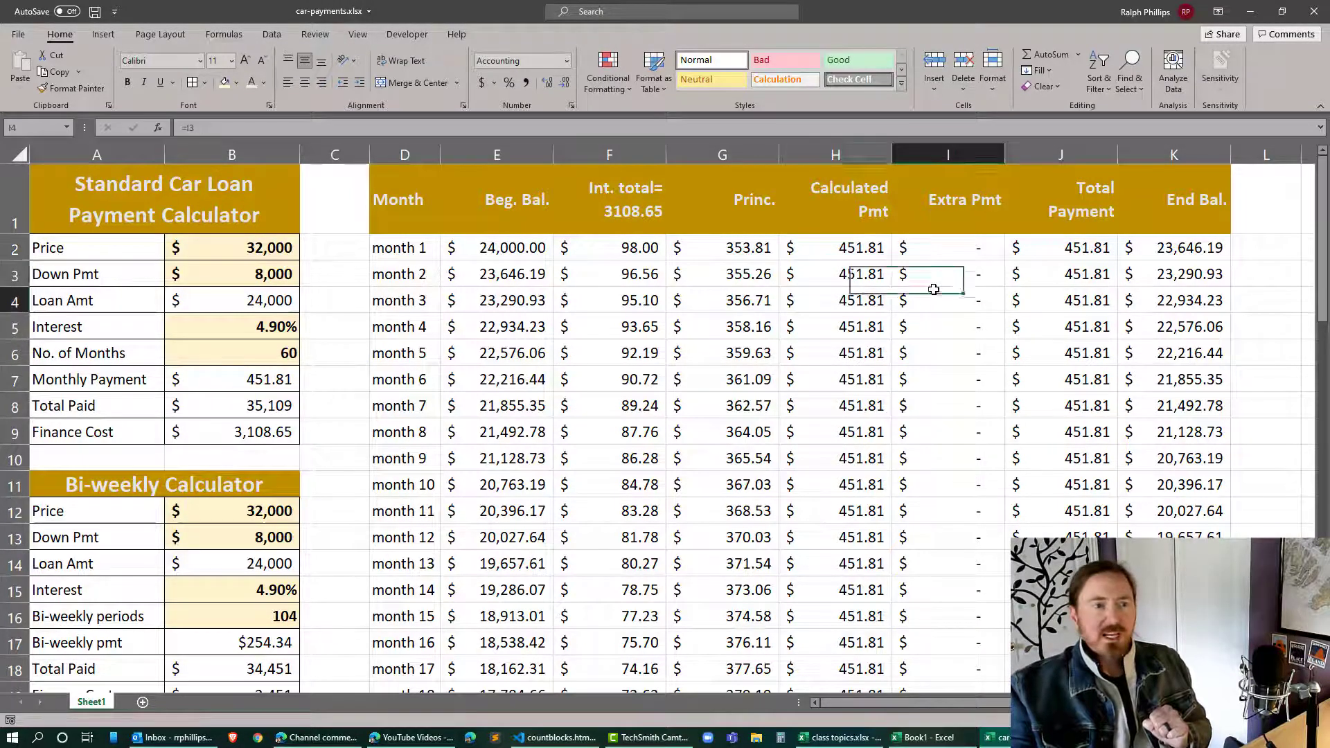
# Step: Set month 1's extra payment in I2 to 100
pyautogui.click(944, 253)
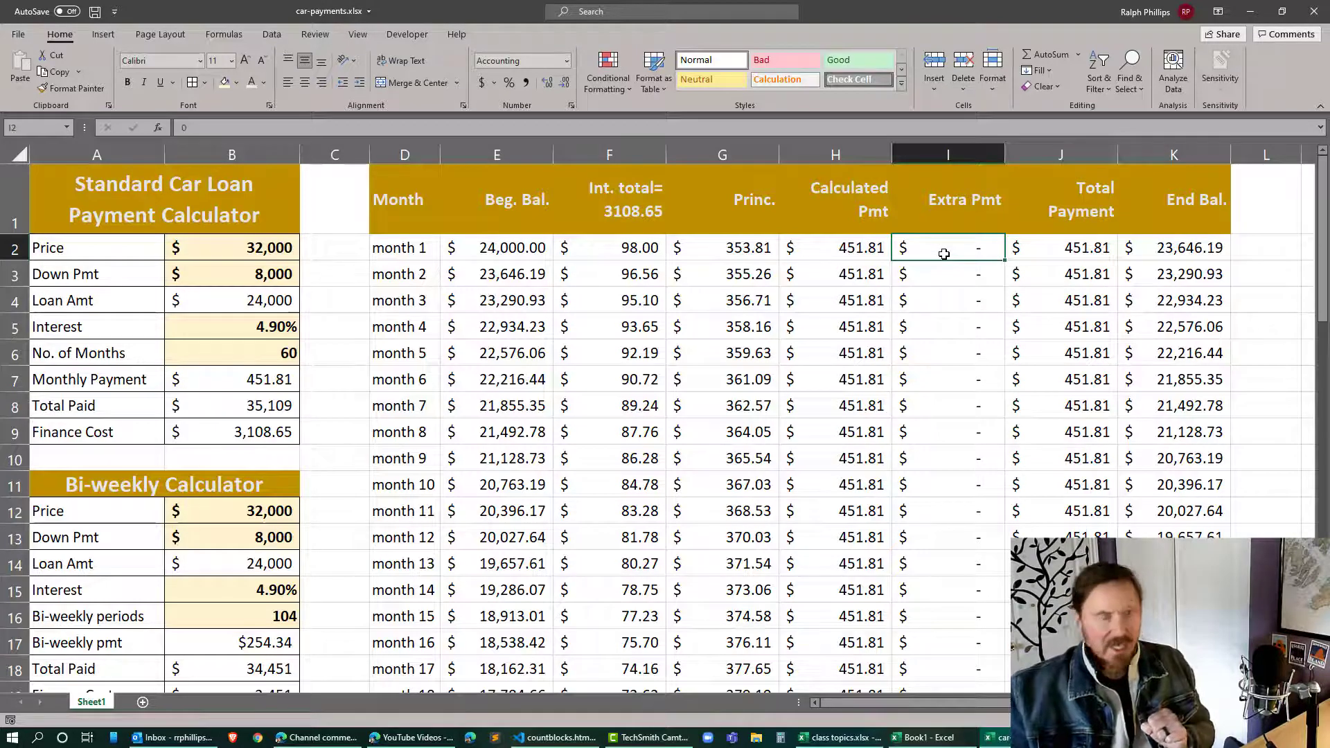
pyautogui.write('100')
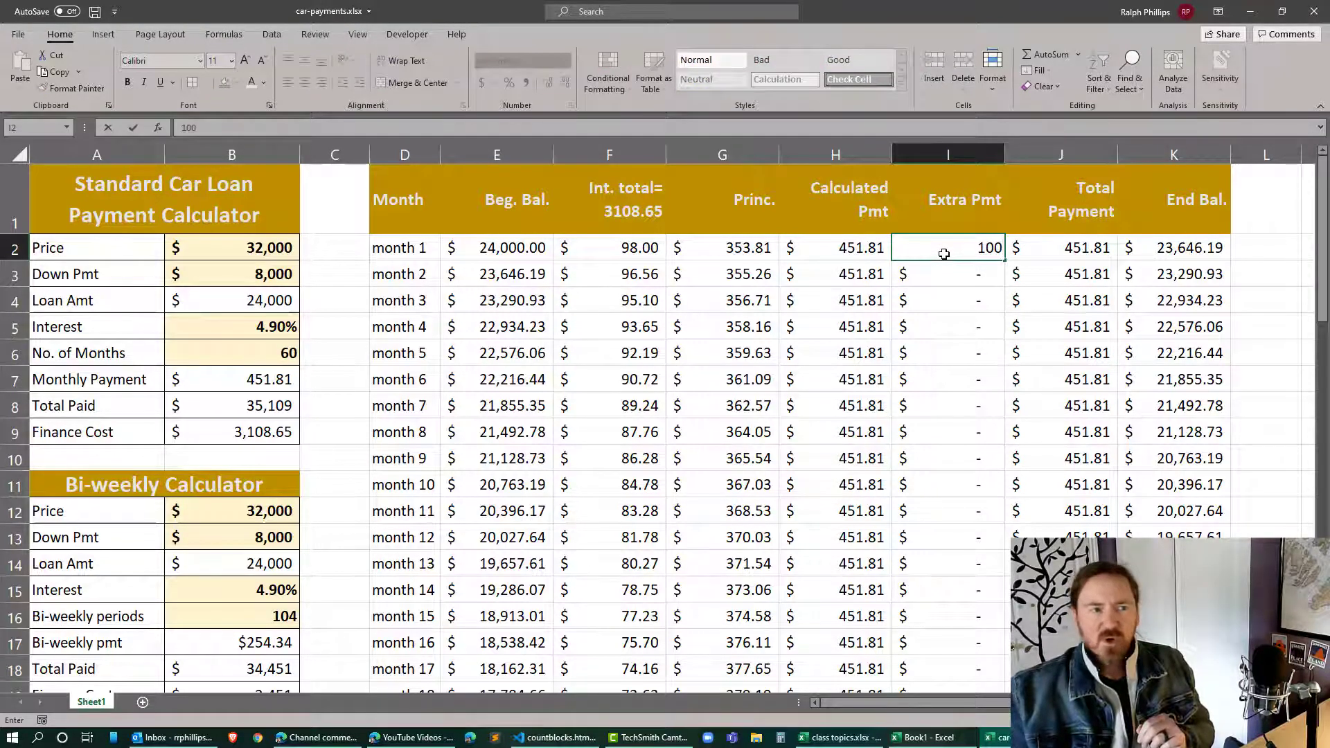
pyautogui.press('Return')
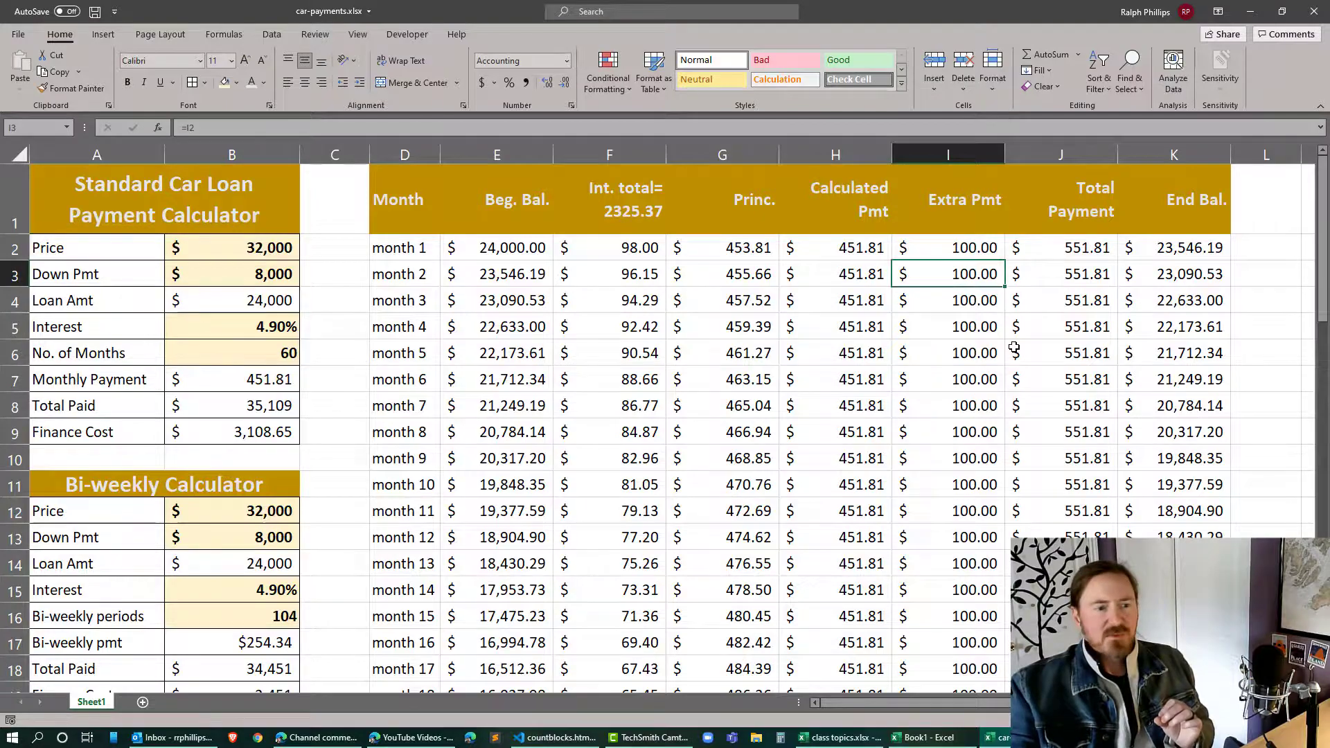
# Step: Examine the final months of the schedule, especially the Beg. Bal. values from month 49 onward
pyautogui.scroll(-13, 1013, 347)
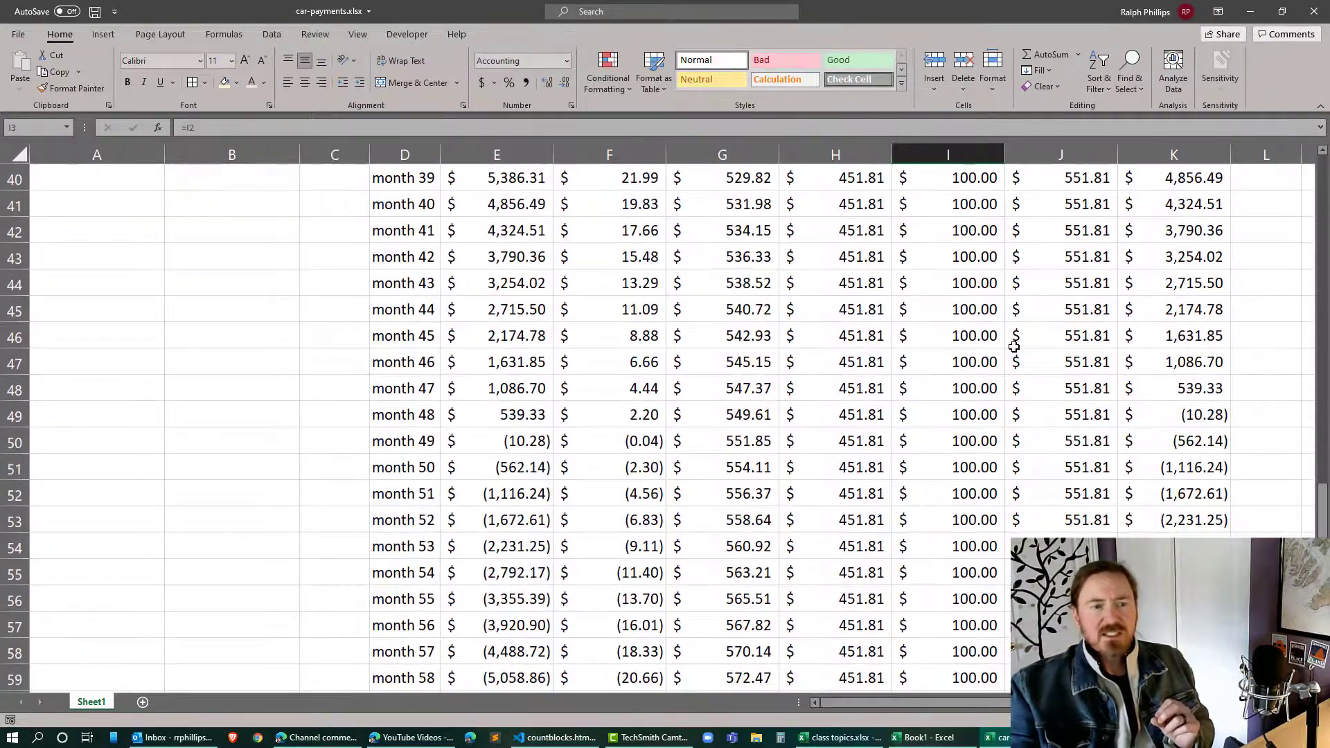
pyautogui.scroll(-1, 1014, 347)
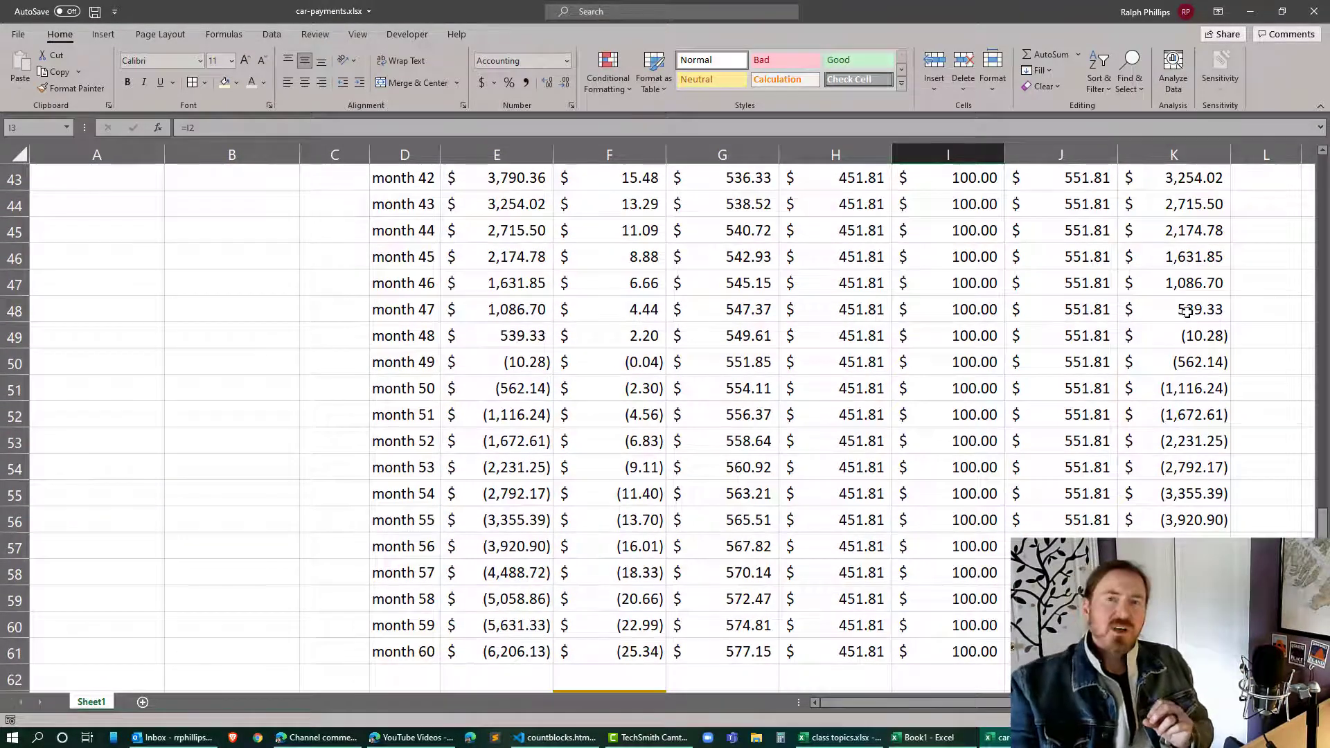
pyautogui.scroll(-1, 1185, 313)
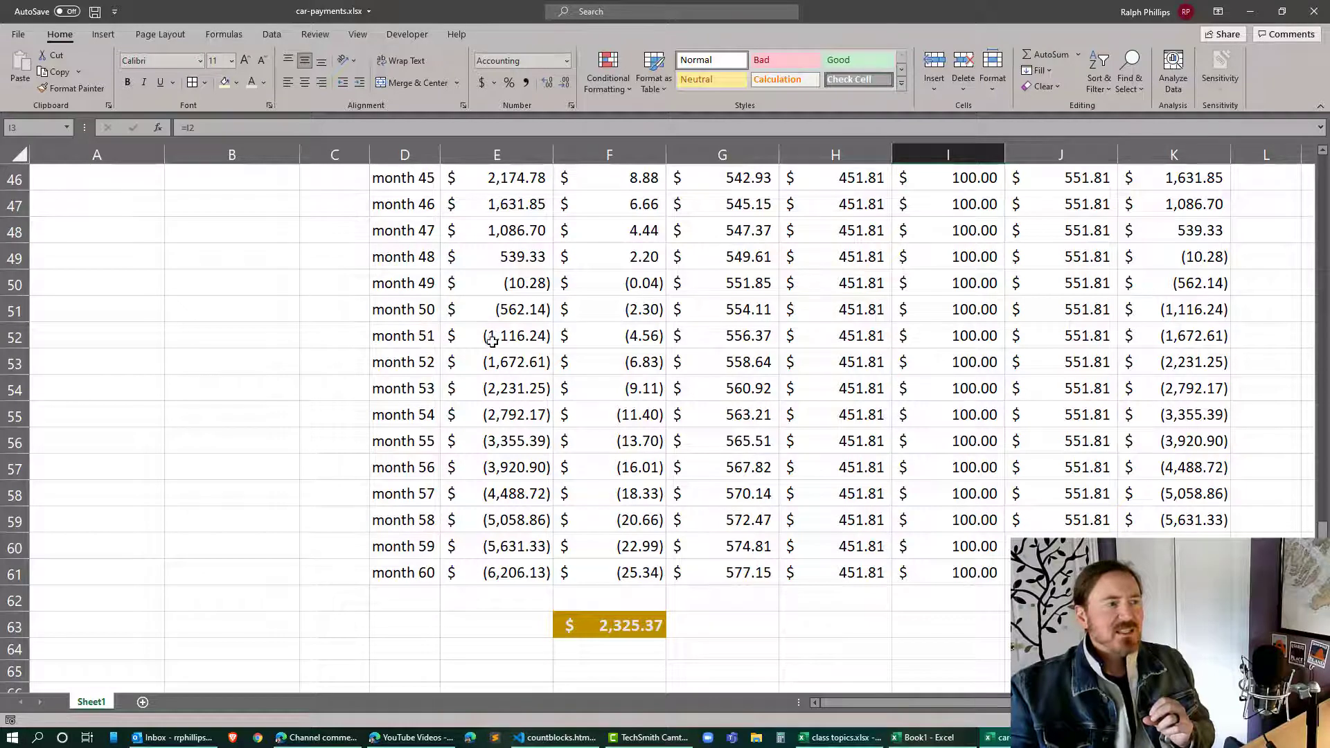
pyautogui.moveTo(504, 283); pyautogui.dragTo(516, 546)
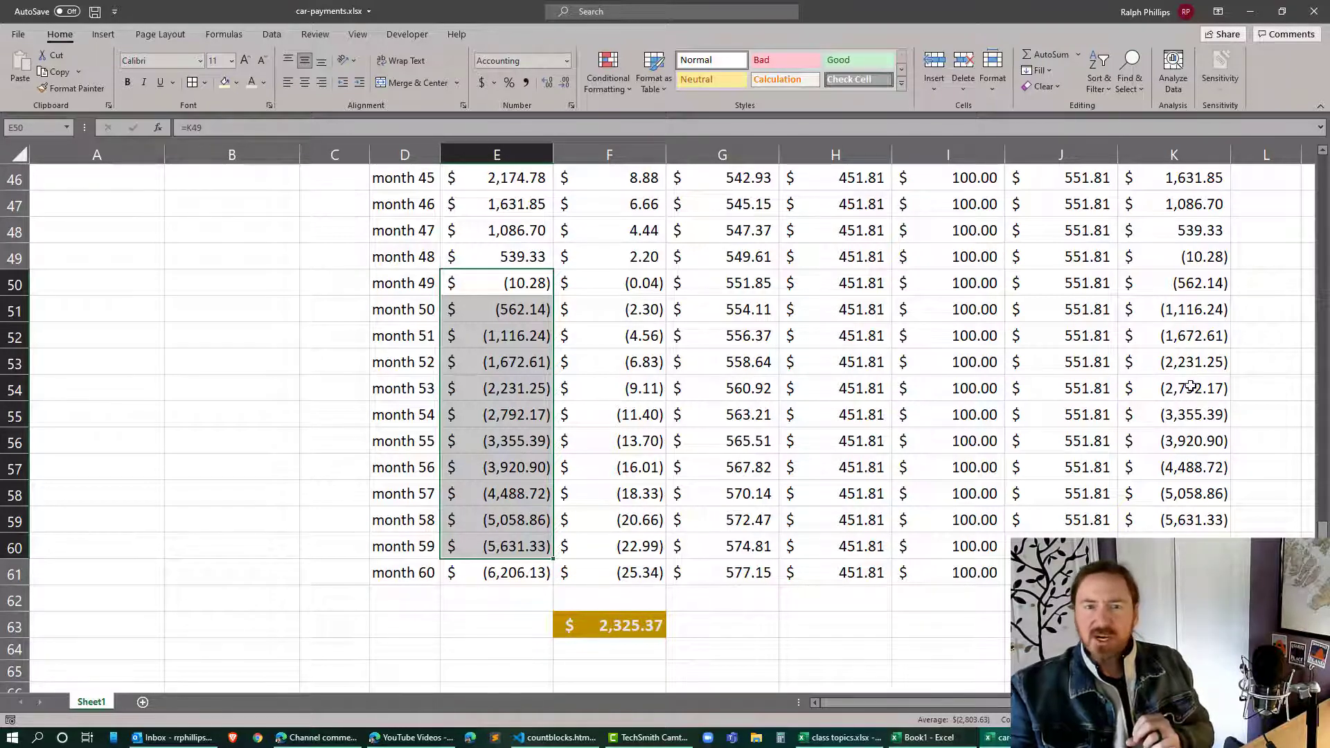
pyautogui.click(587, 362)
# Step: Replace month 49's beginning balance formula in E50 with =IF(K49<=0,0,K49)
pyautogui.click(504, 286)
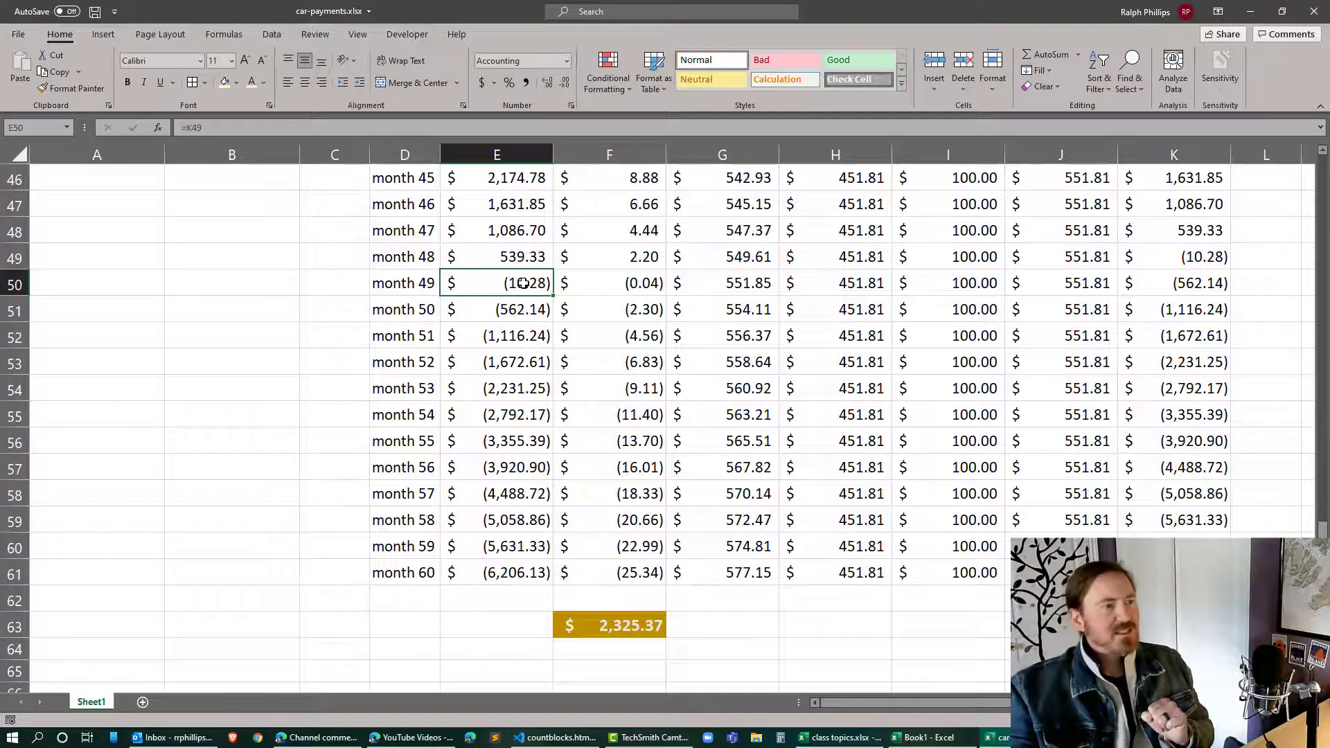
pyautogui.doubleClick(523, 284)
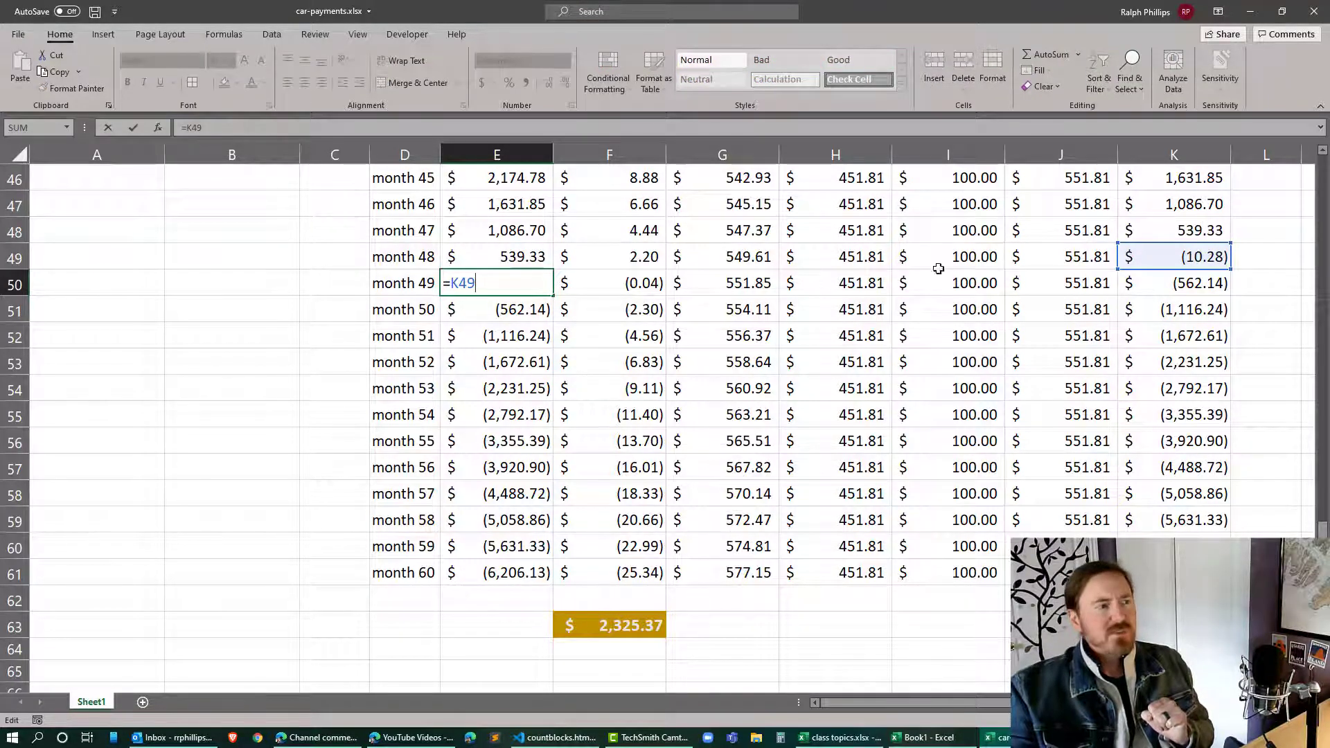
pyautogui.moveTo(447, 283); pyautogui.dragTo(478, 282)
pyautogui.write('=if(')
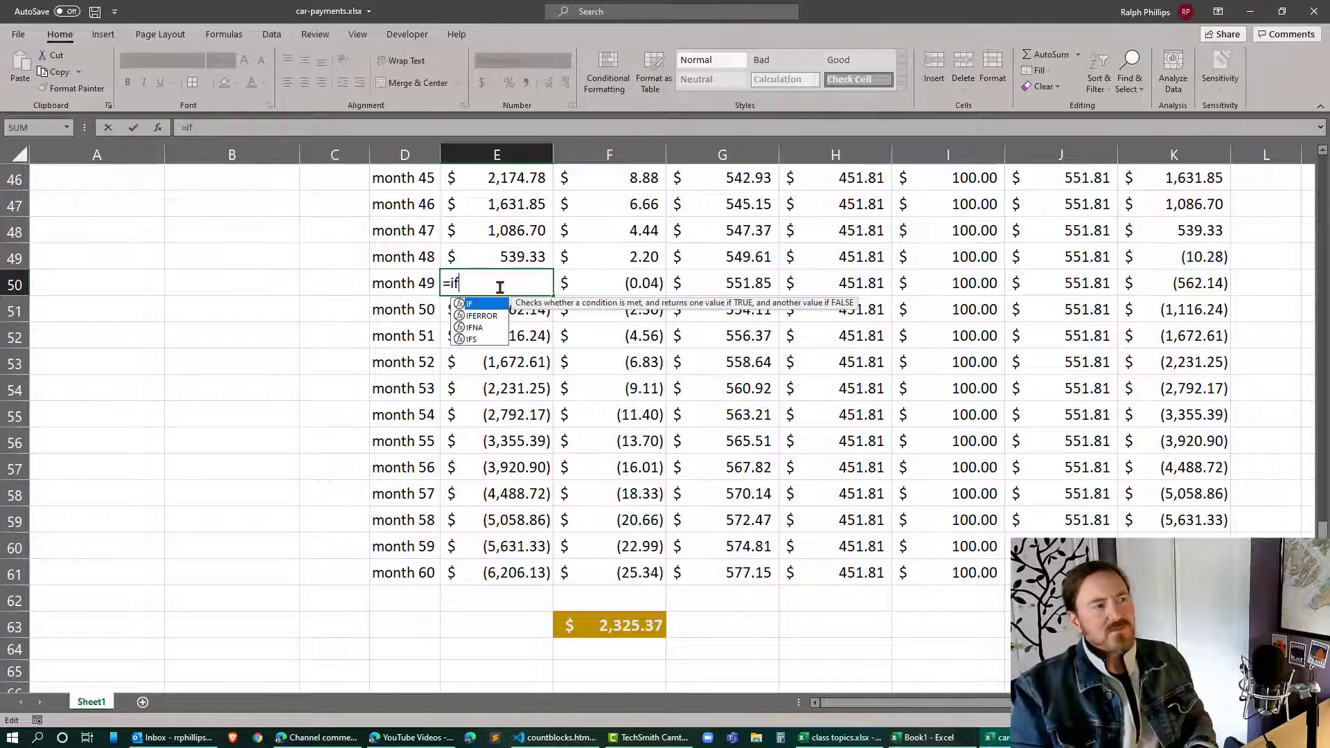
pyautogui.click(1207, 255)
pyautogui.write('<')
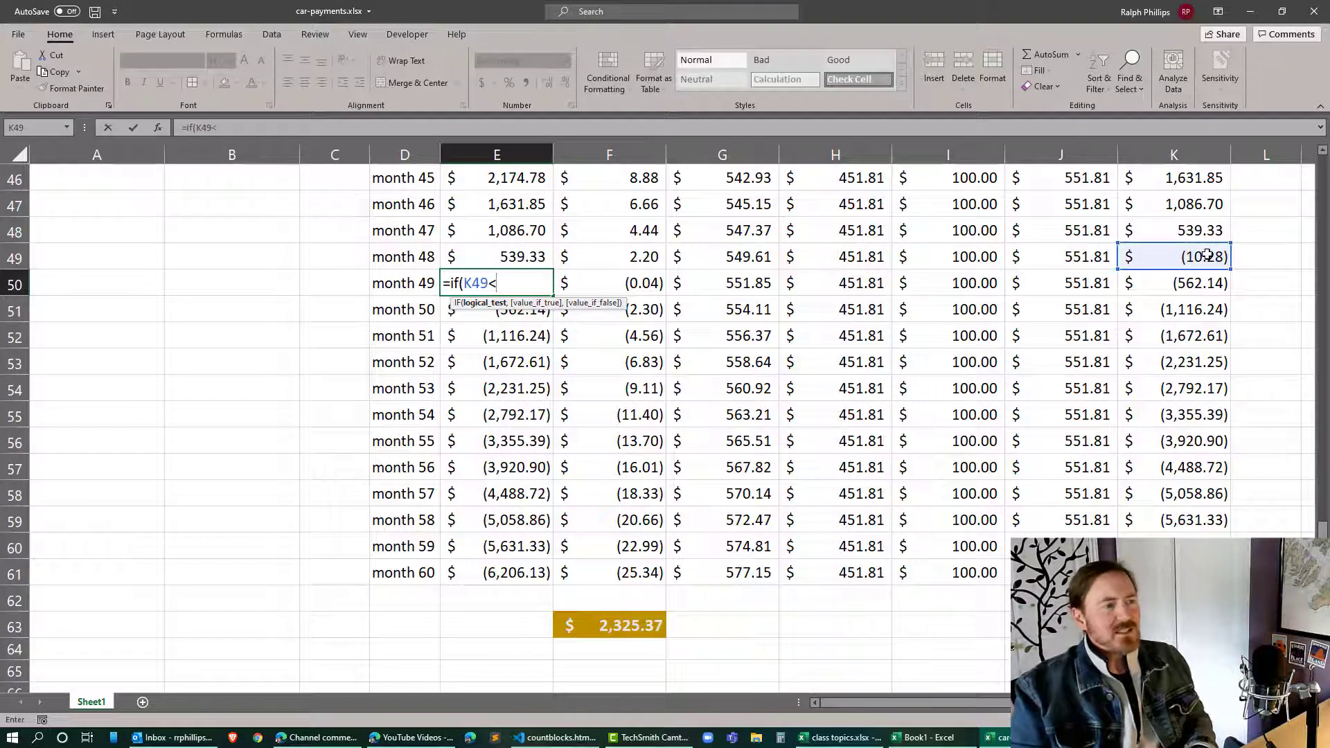
pyautogui.write('=0,')
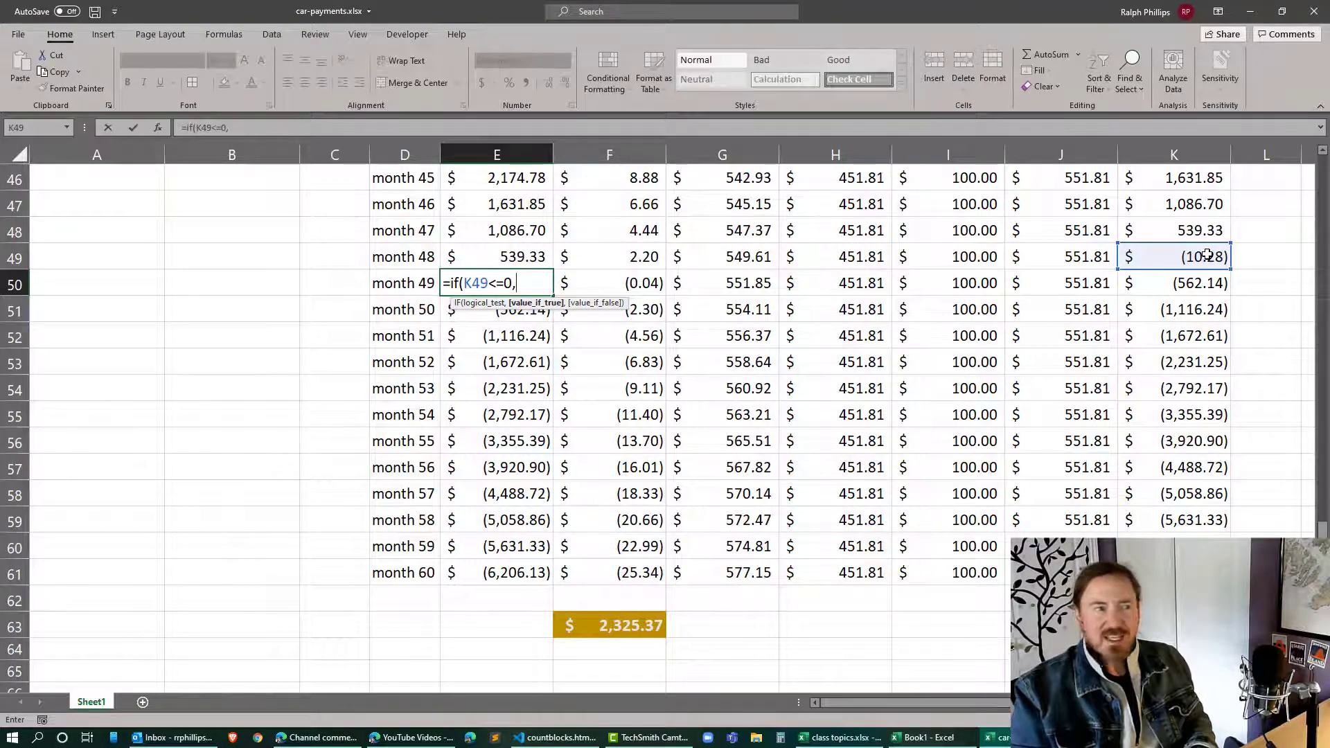
pyautogui.write('0')
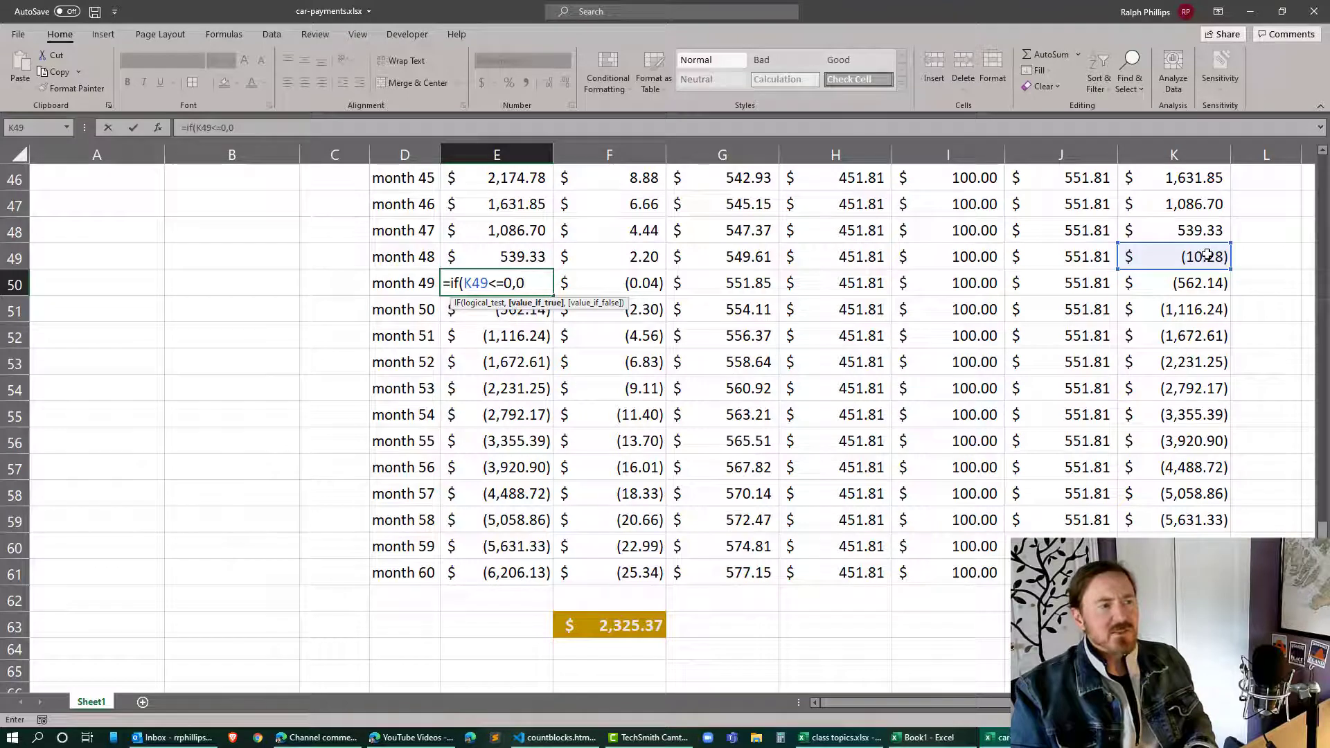
pyautogui.write(',')
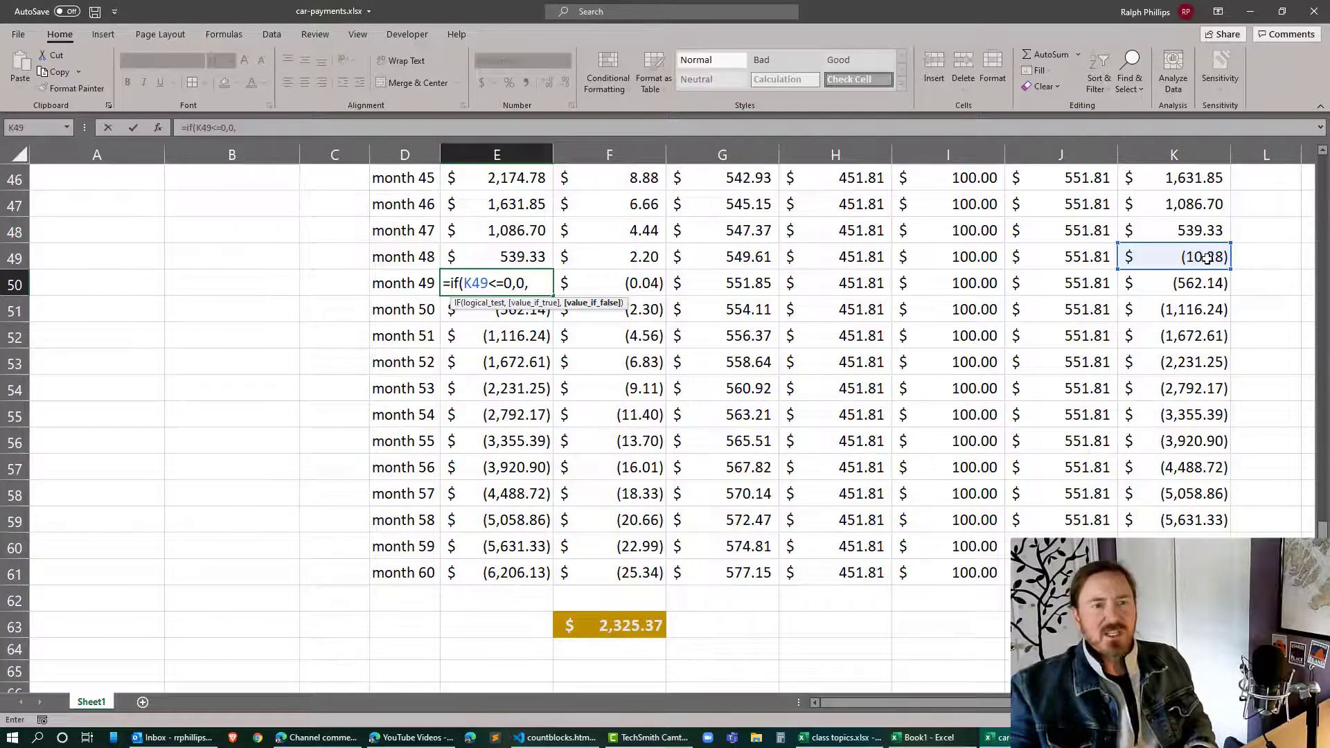
pyautogui.click(1206, 257)
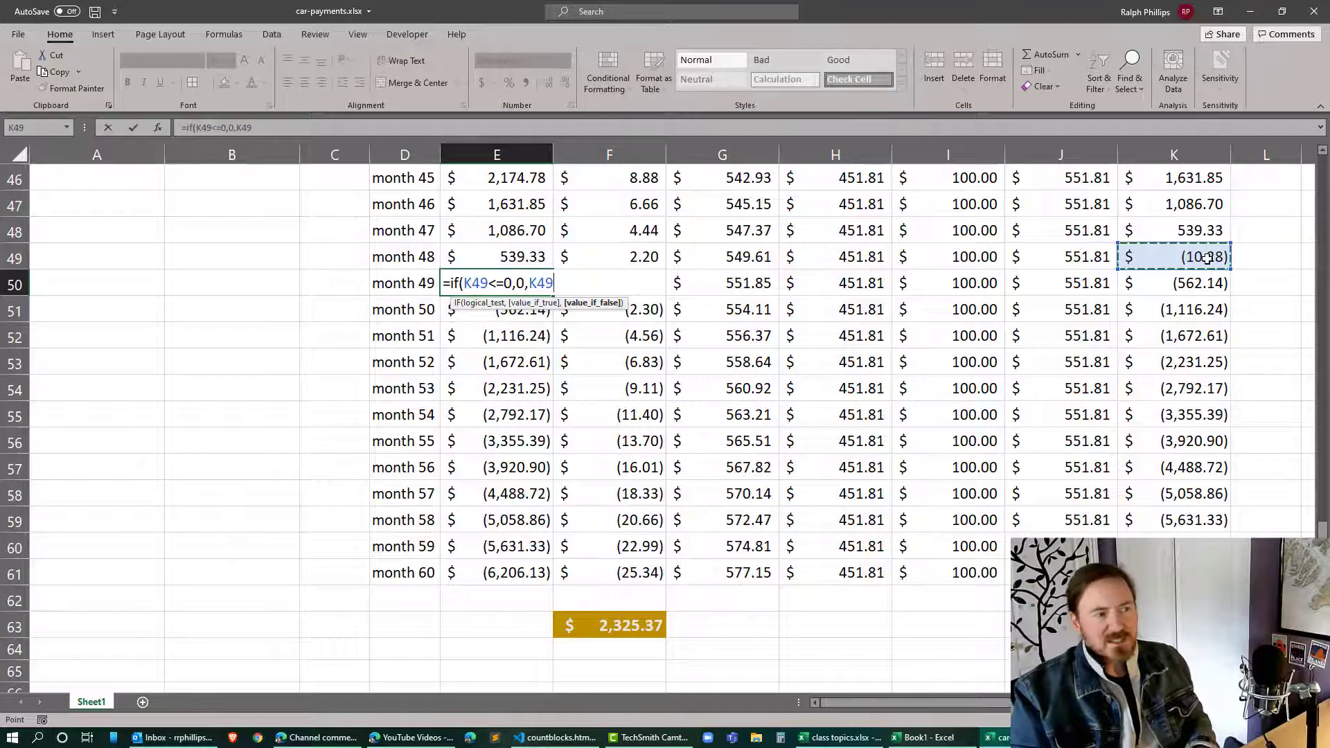
pyautogui.write(')')
pyautogui.press('Return')
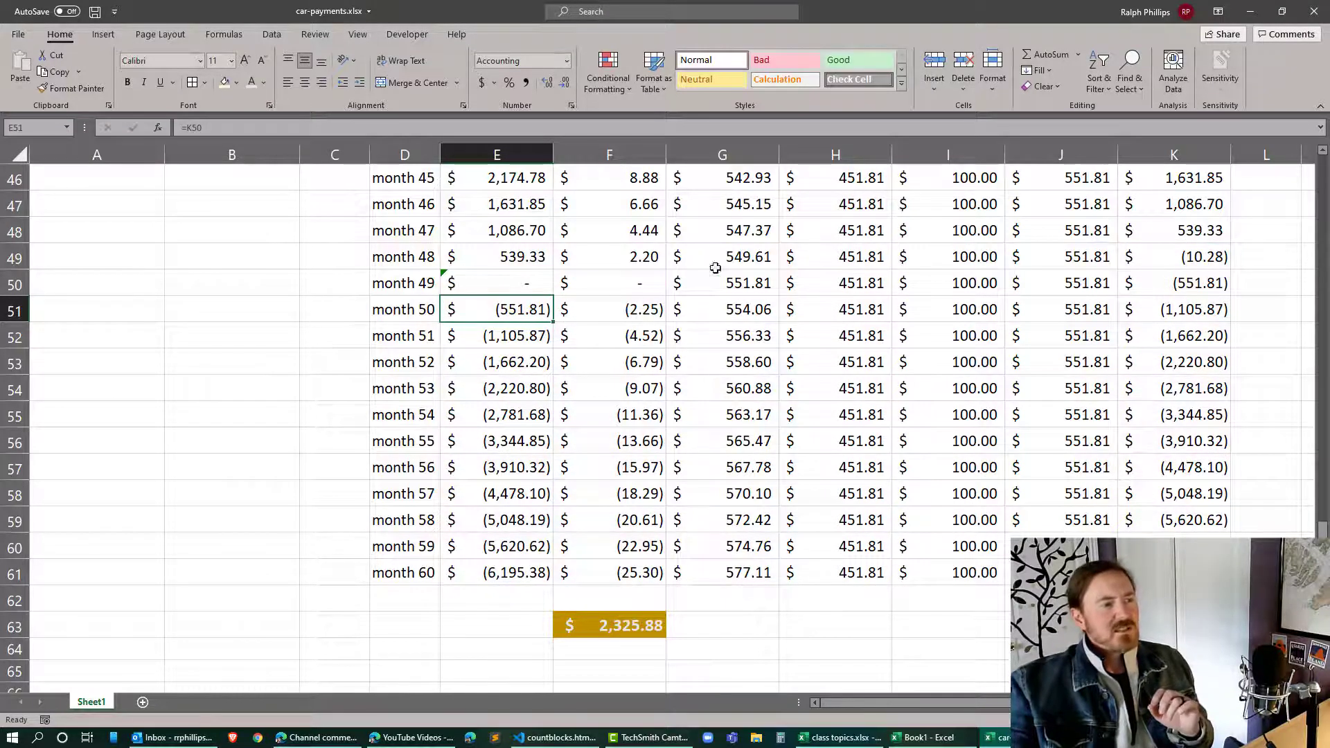
# Step: Fill the beginning balance IF formula from E50 down through month 60 and up to month 46
pyautogui.click(528, 285)
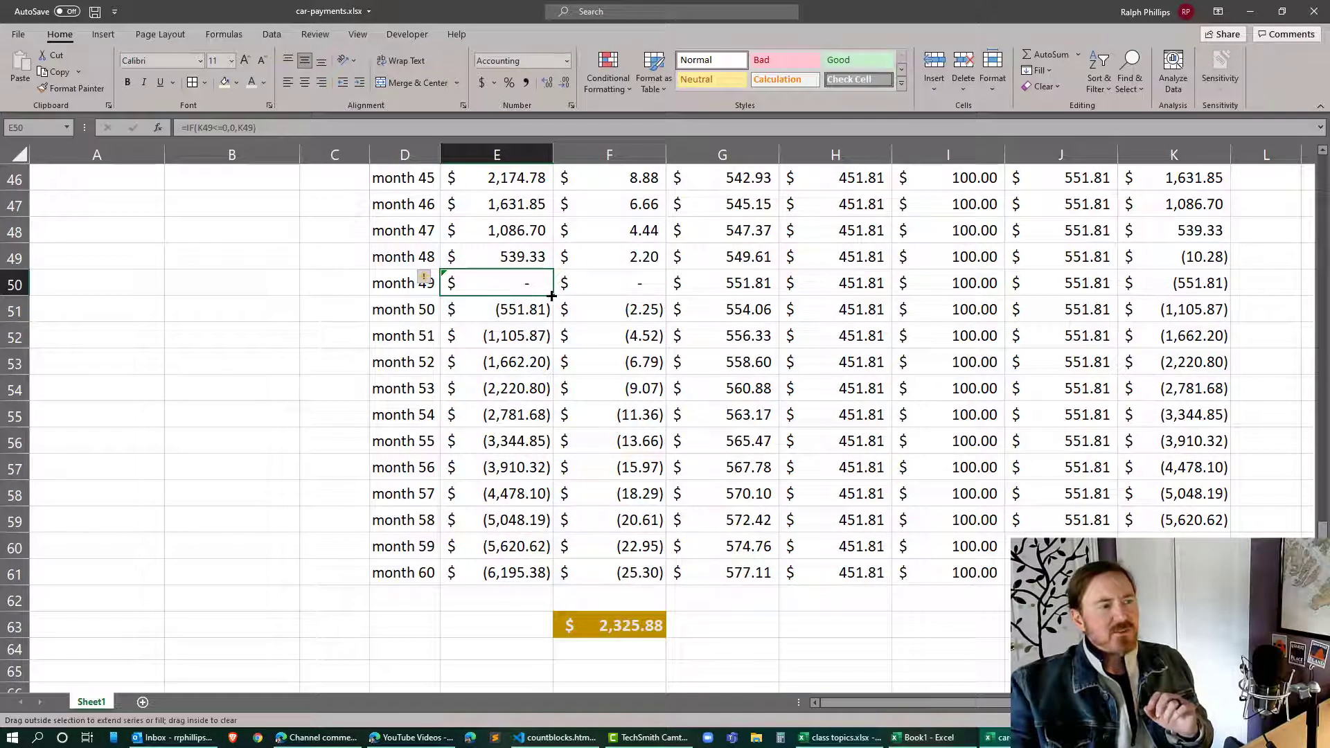
pyautogui.moveTo(552, 296); pyautogui.dragTo(562, 584)
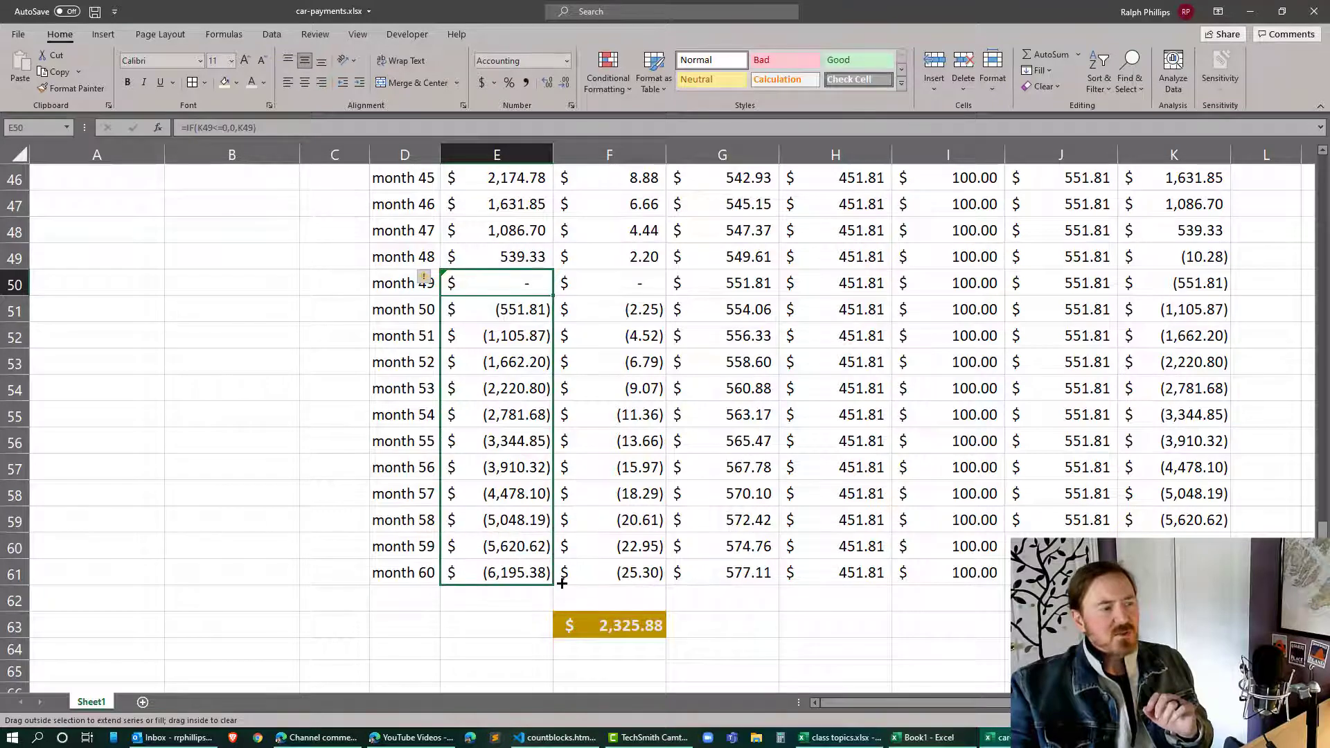
pyautogui.click(548, 294)
pyautogui.moveTo(552, 296); pyautogui.dragTo(552, 194)
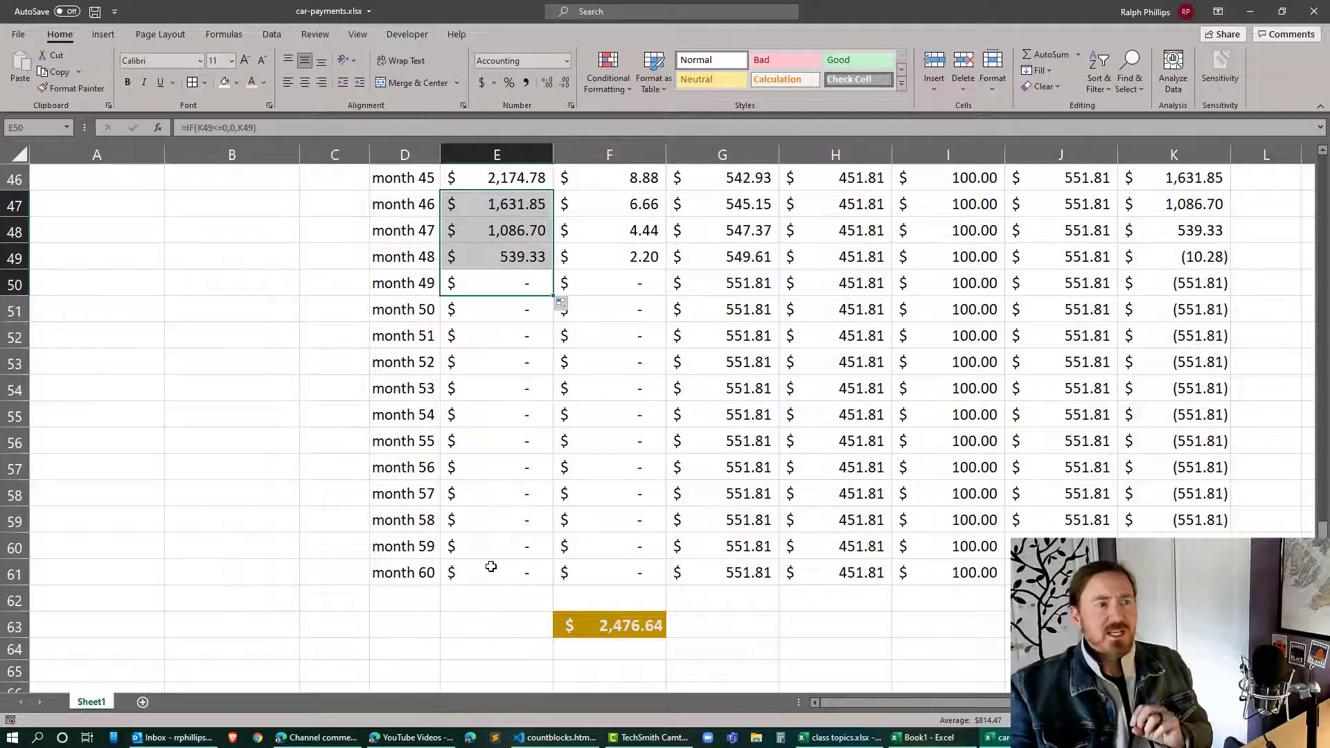
pyautogui.click(489, 291)
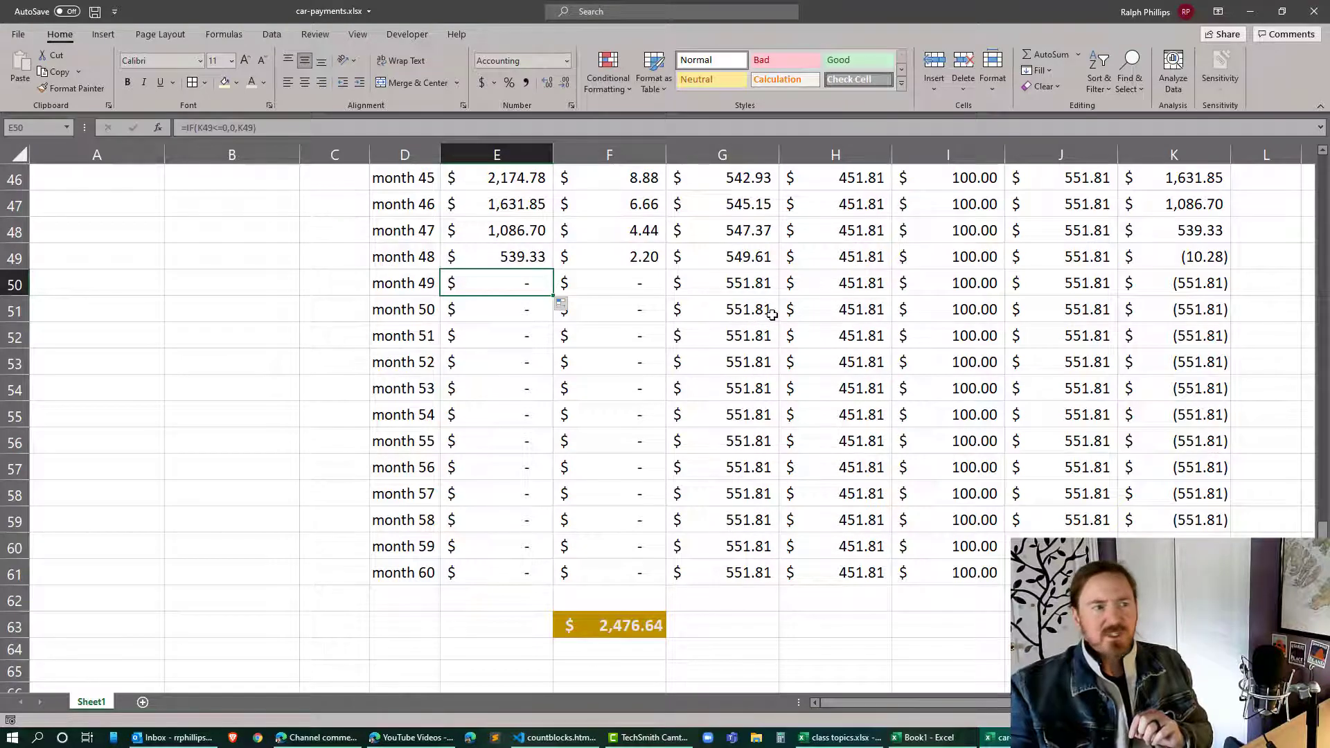
# Step: Enter =IF(E50<=0,0,H49) as month 49's calculated payment in H50
pyautogui.scroll(1, 797, 325)
pyautogui.click(839, 361)
pyautogui.write('=')
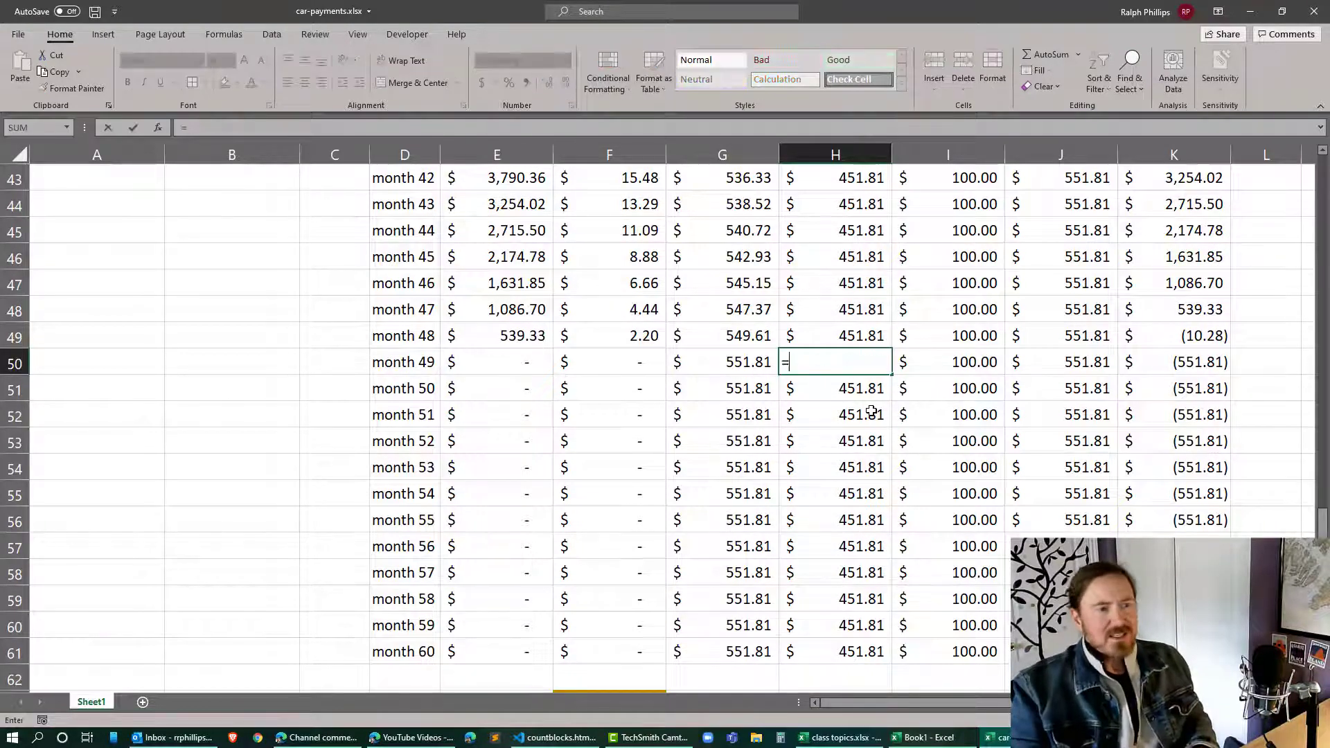
pyautogui.write('if(')
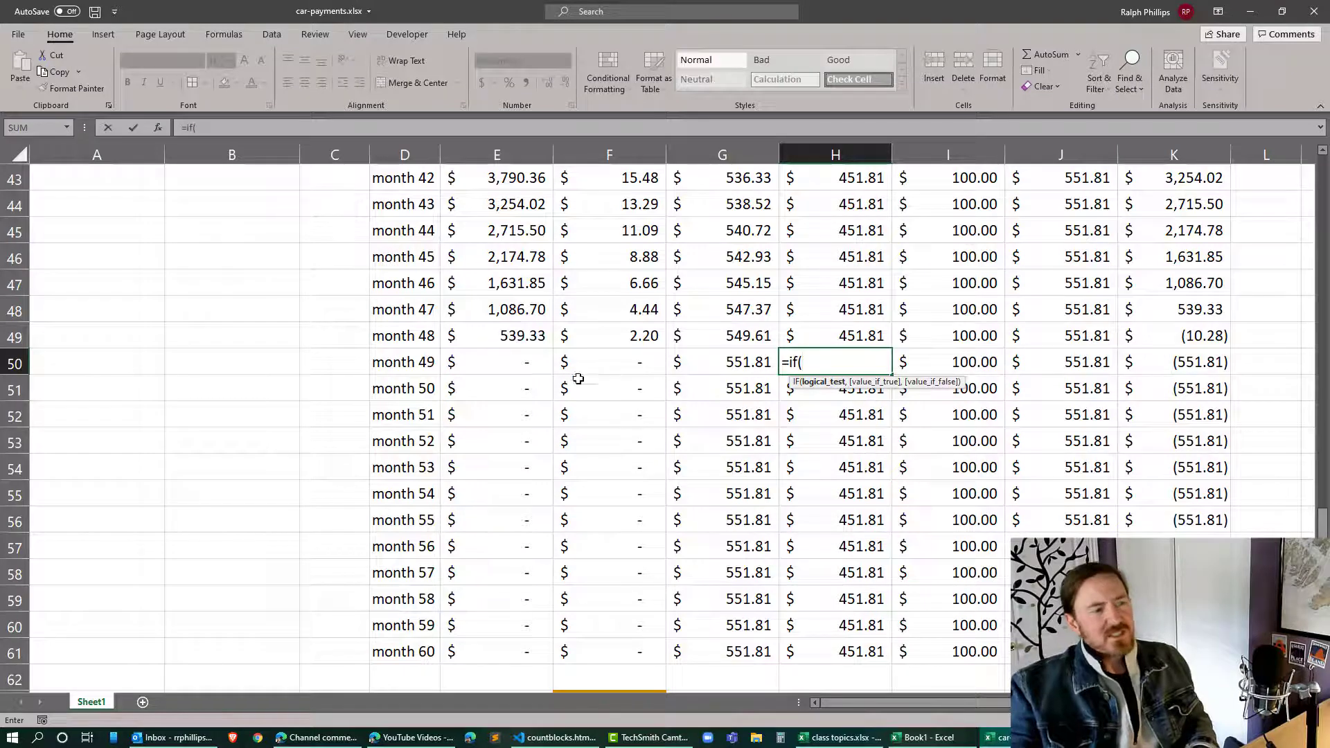
pyautogui.click(526, 360)
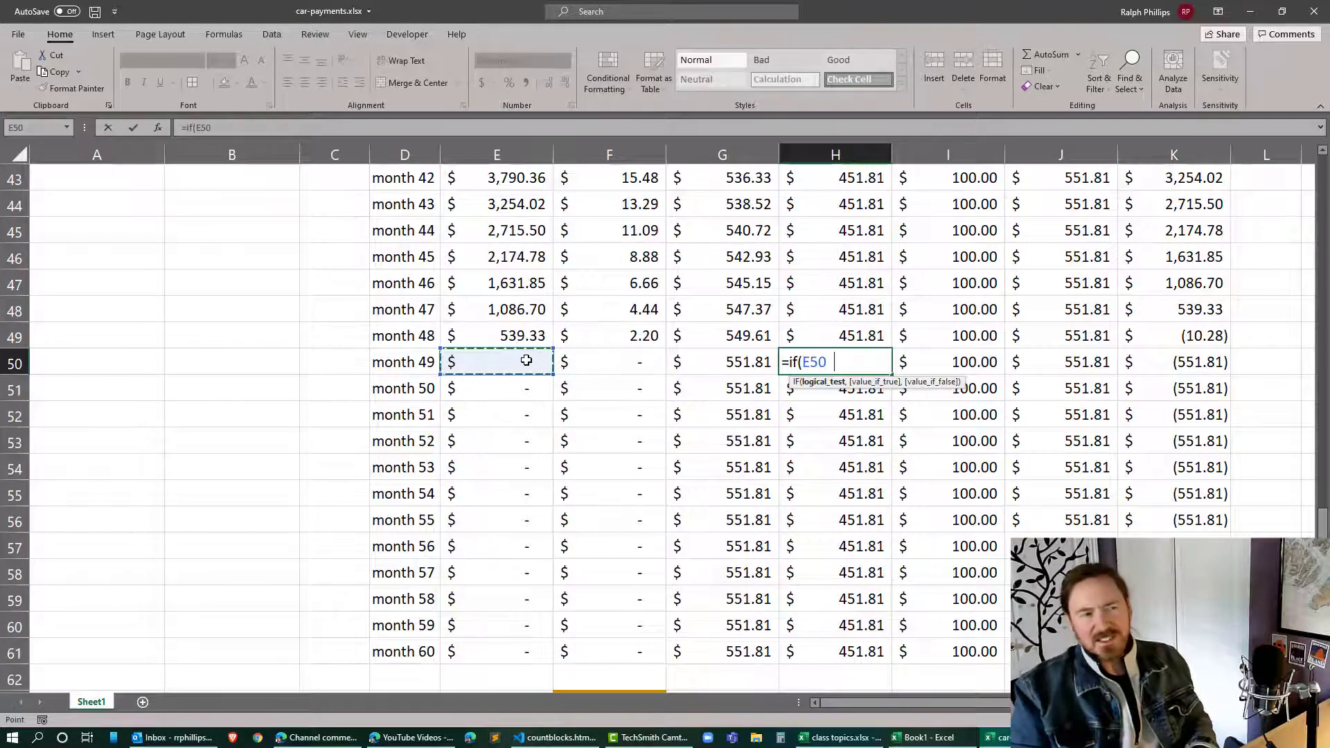
pyautogui.write('<=0')
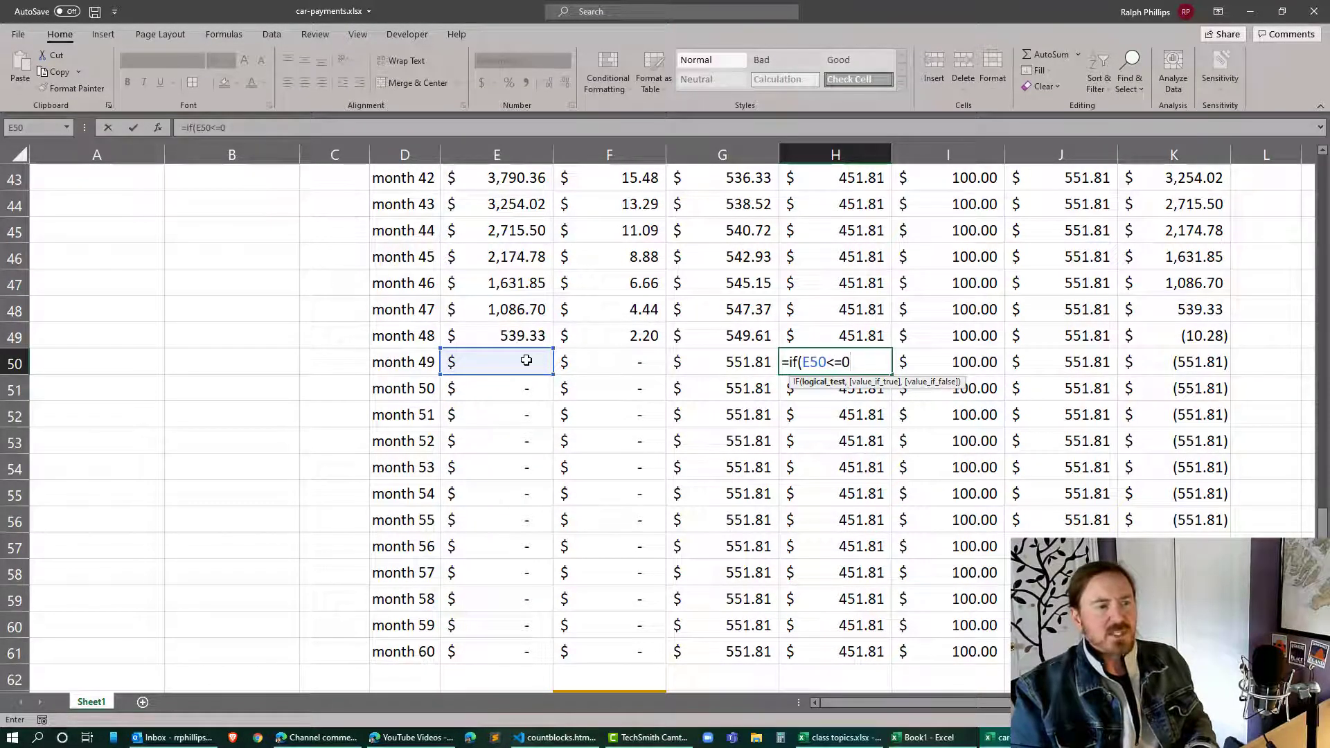
pyautogui.write(',')
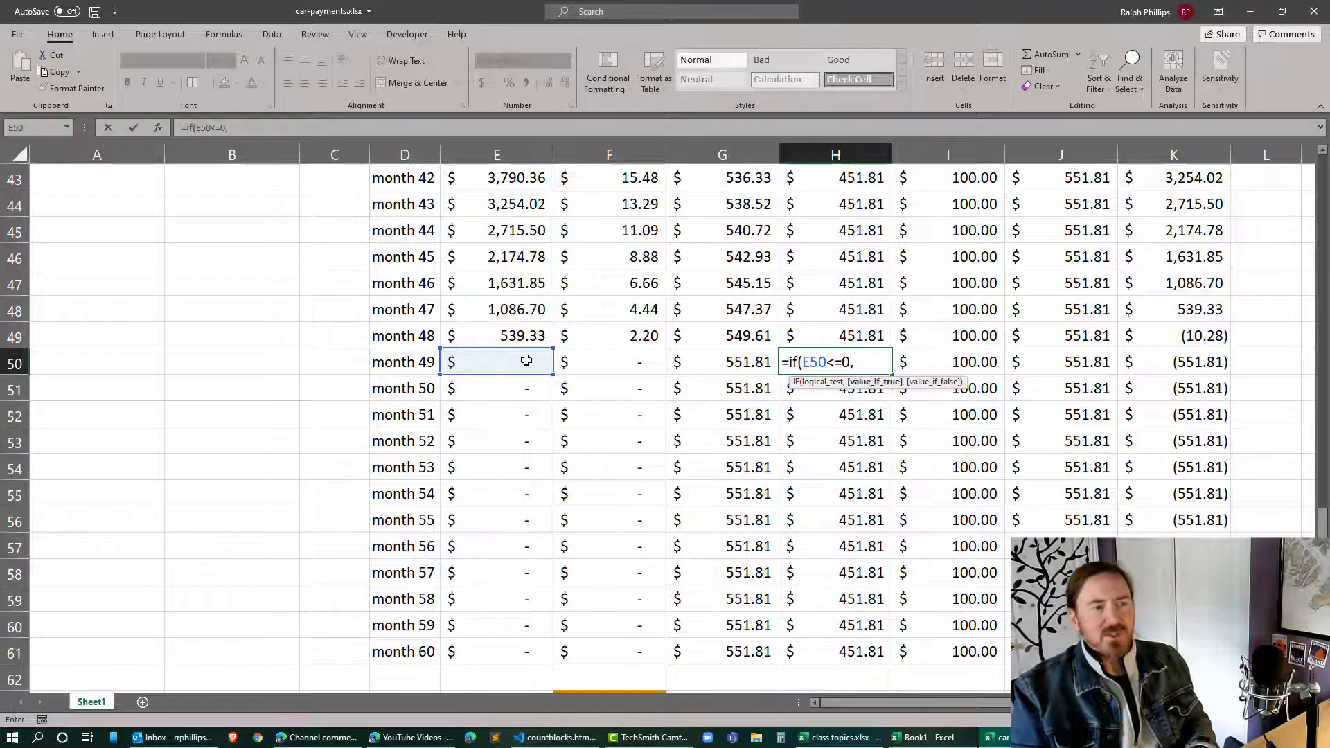
pyautogui.write('0')
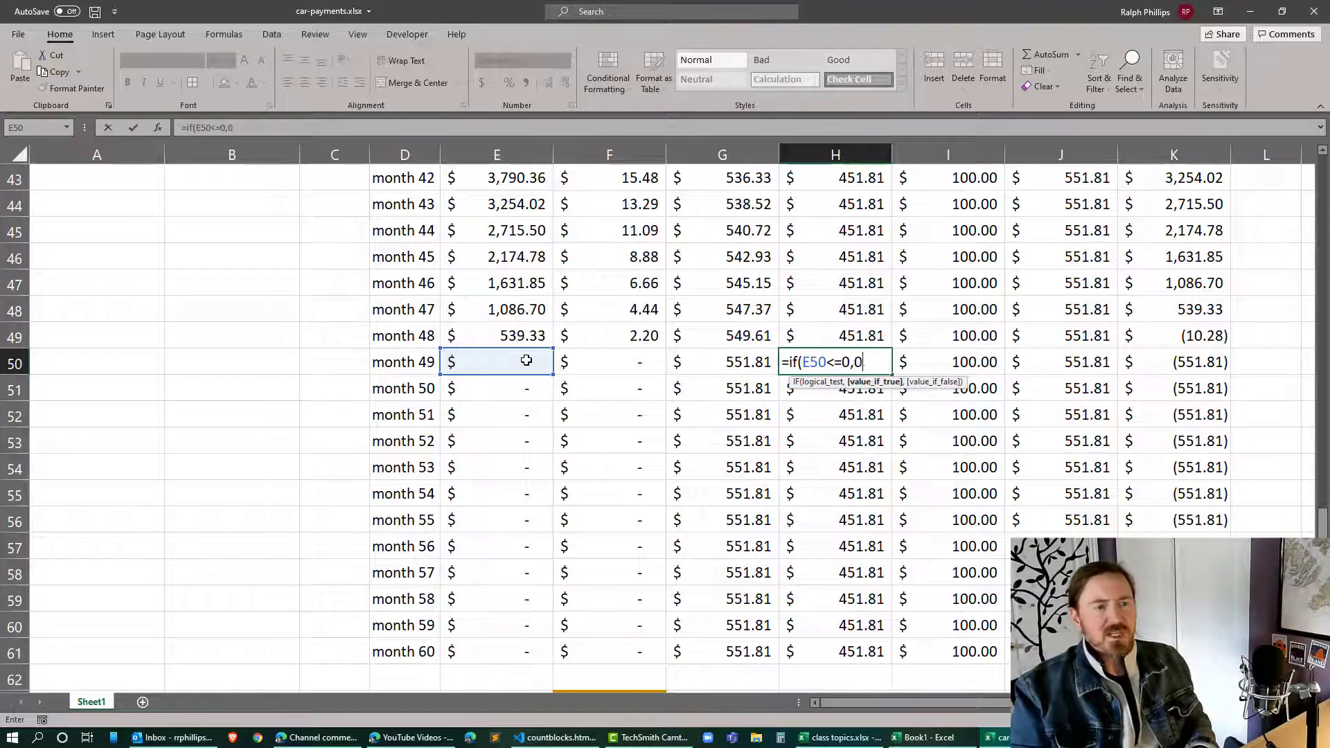
pyautogui.write(',')
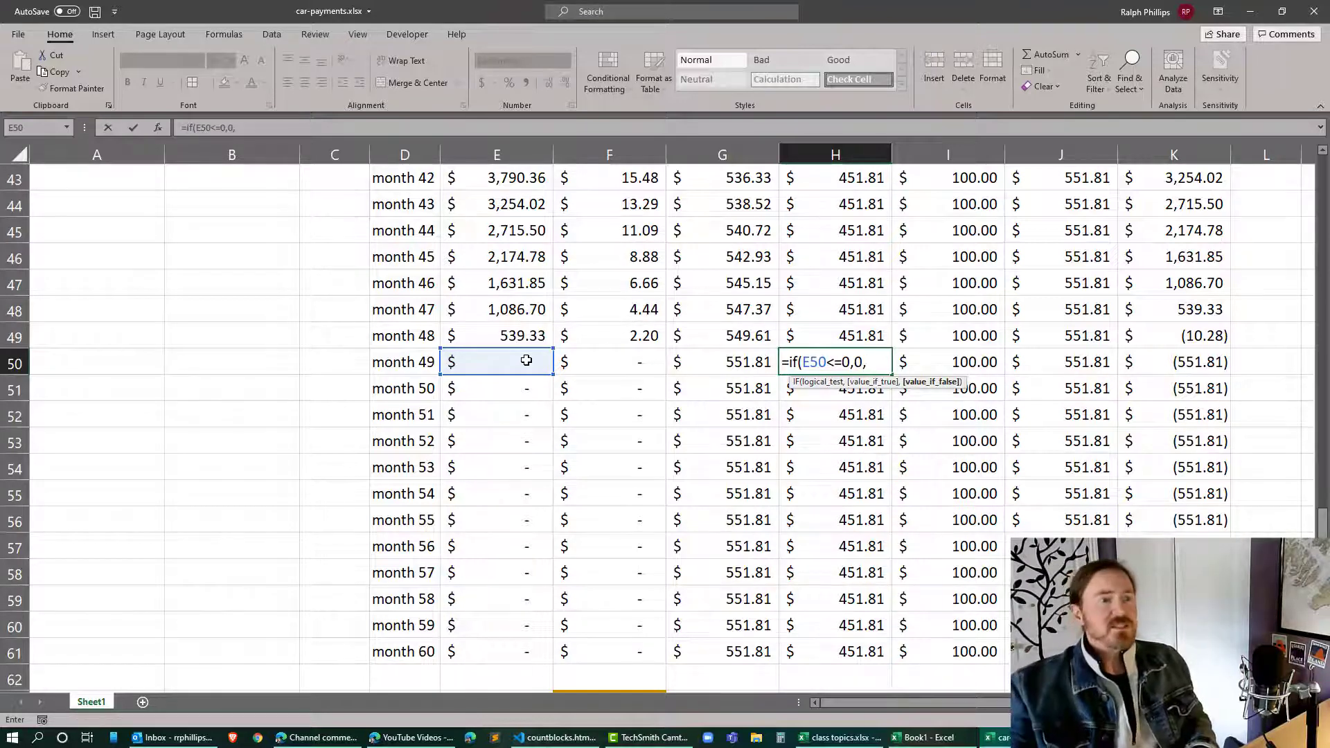
pyautogui.click(866, 335)
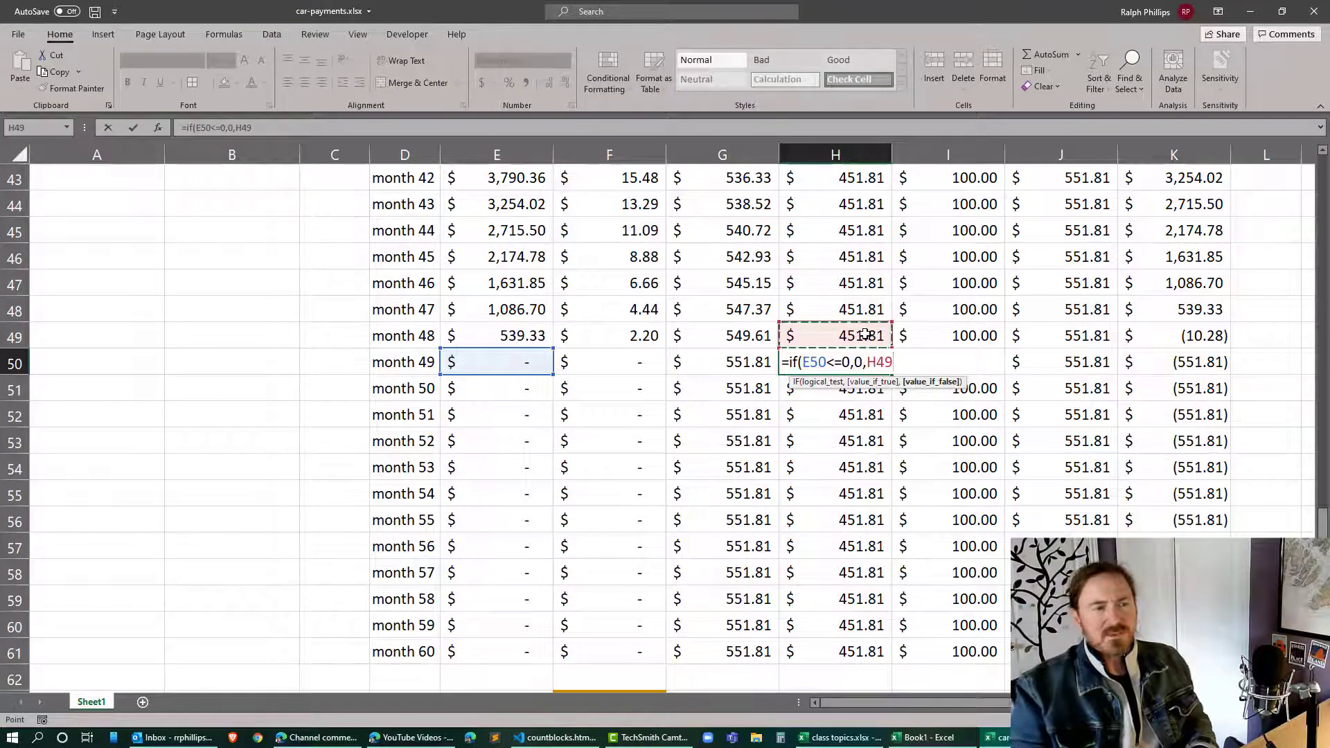
pyautogui.write(')')
pyautogui.press('Return')
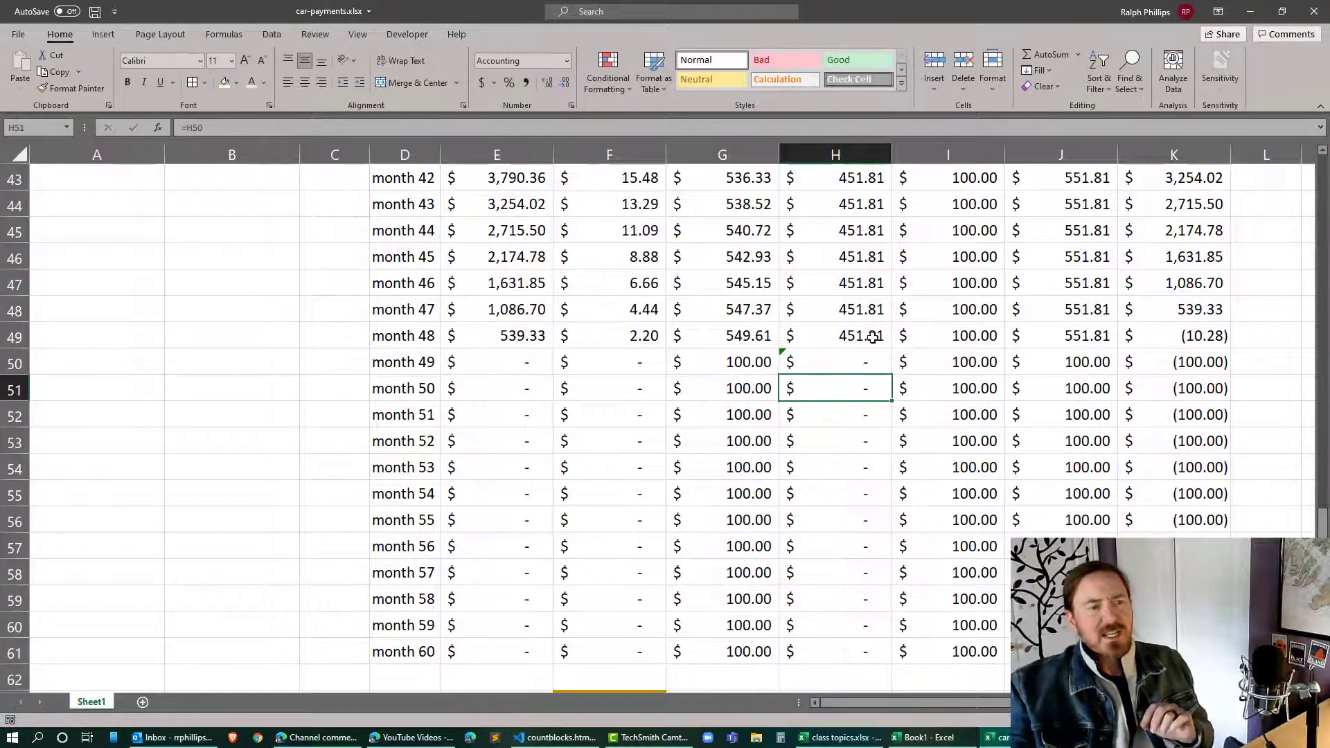
pyautogui.click(873, 362)
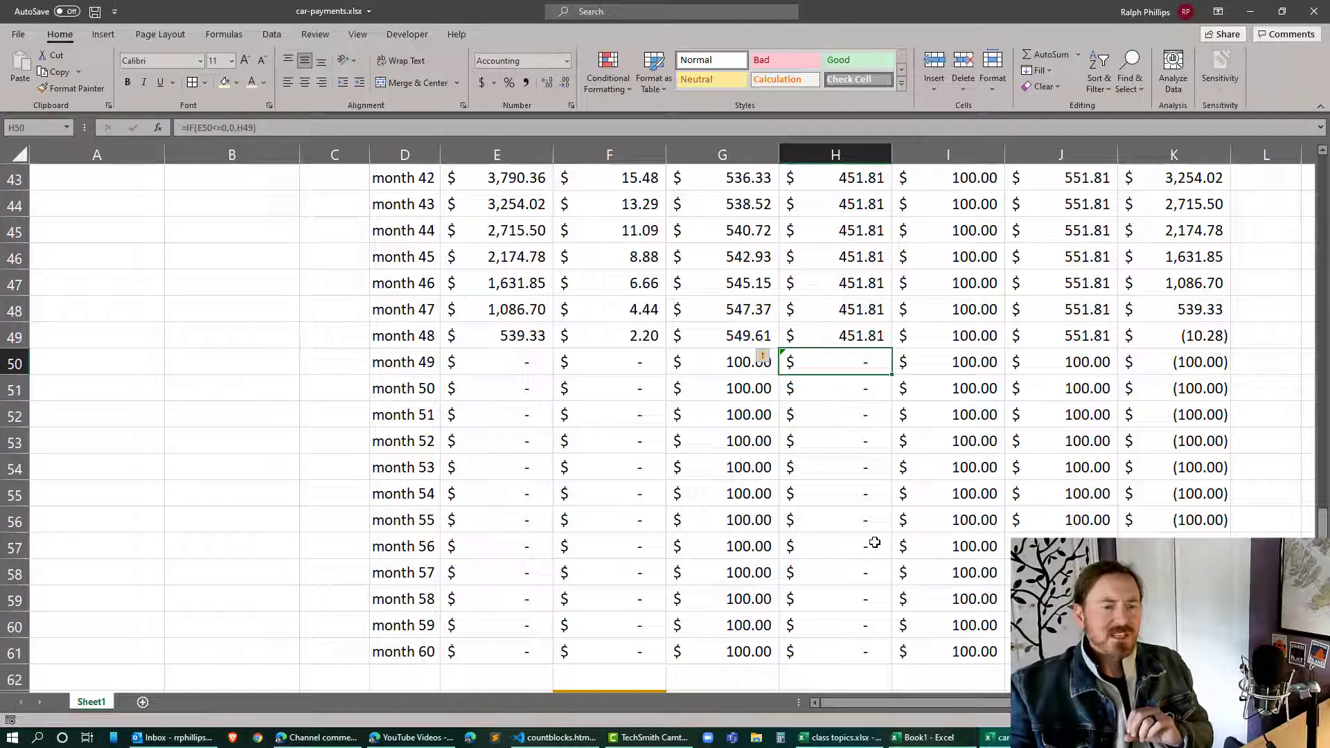